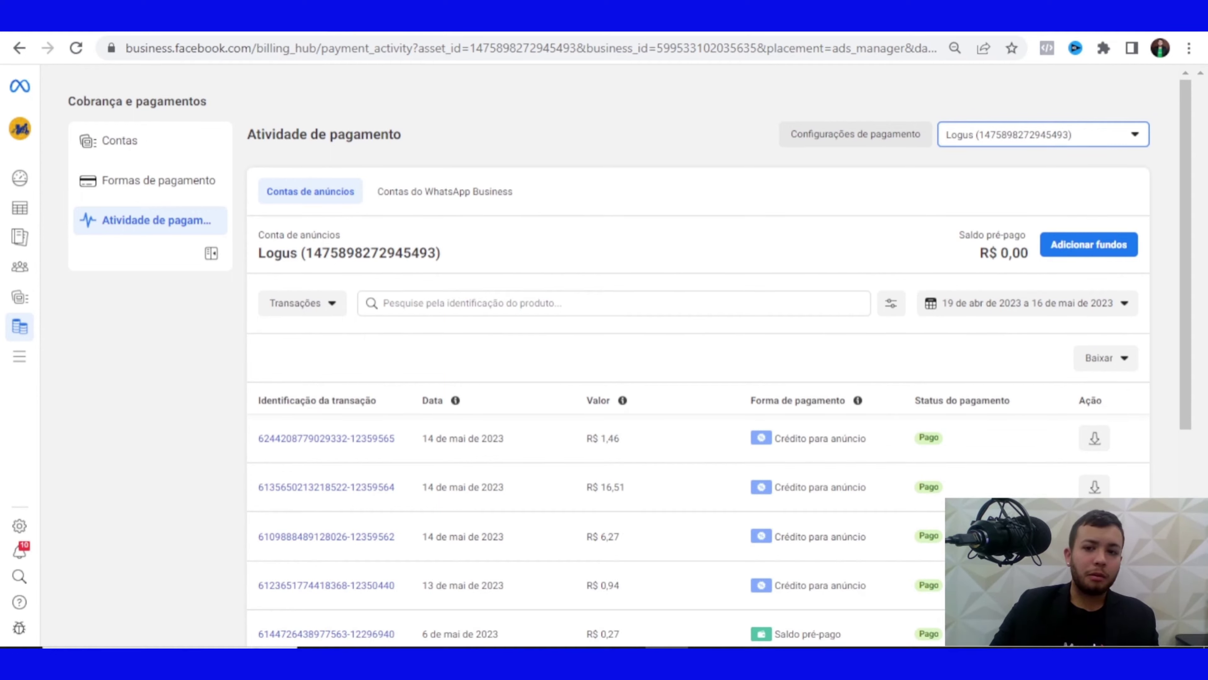
# Switch to the Agência Mazukim ad account and view its payment settings showing R$ 516,62 prepaid
pyautogui.click(1043, 134)
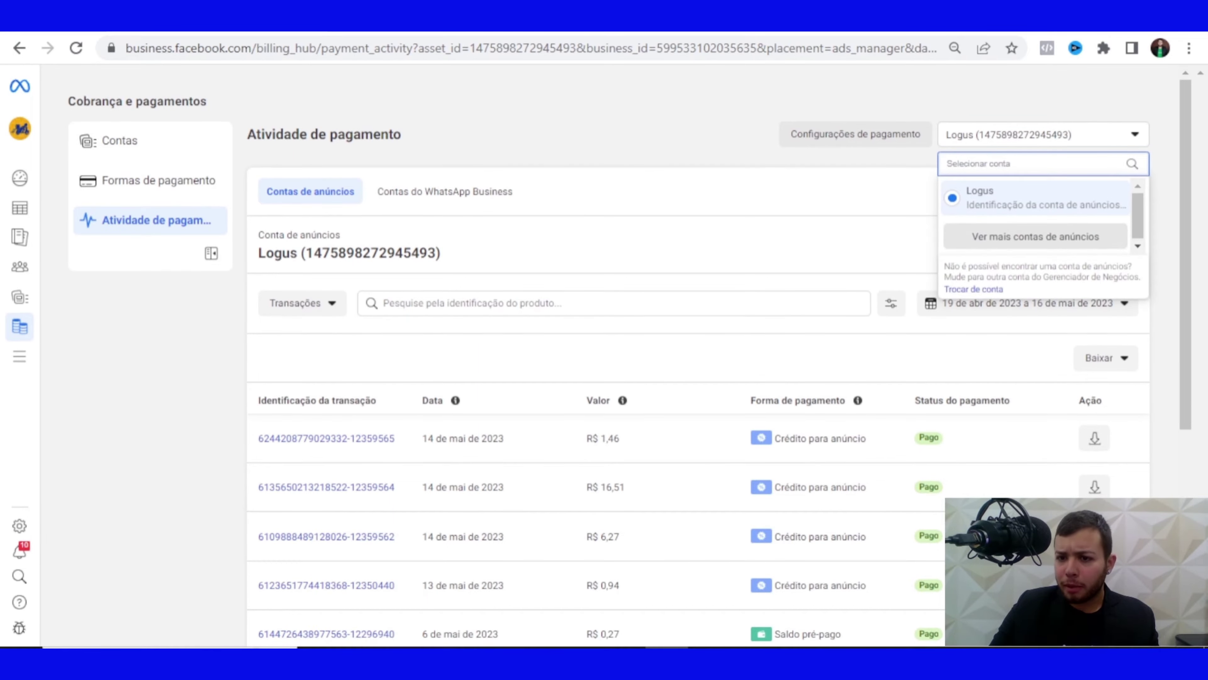
pyautogui.click(1036, 236)
pyautogui.click(1004, 216)
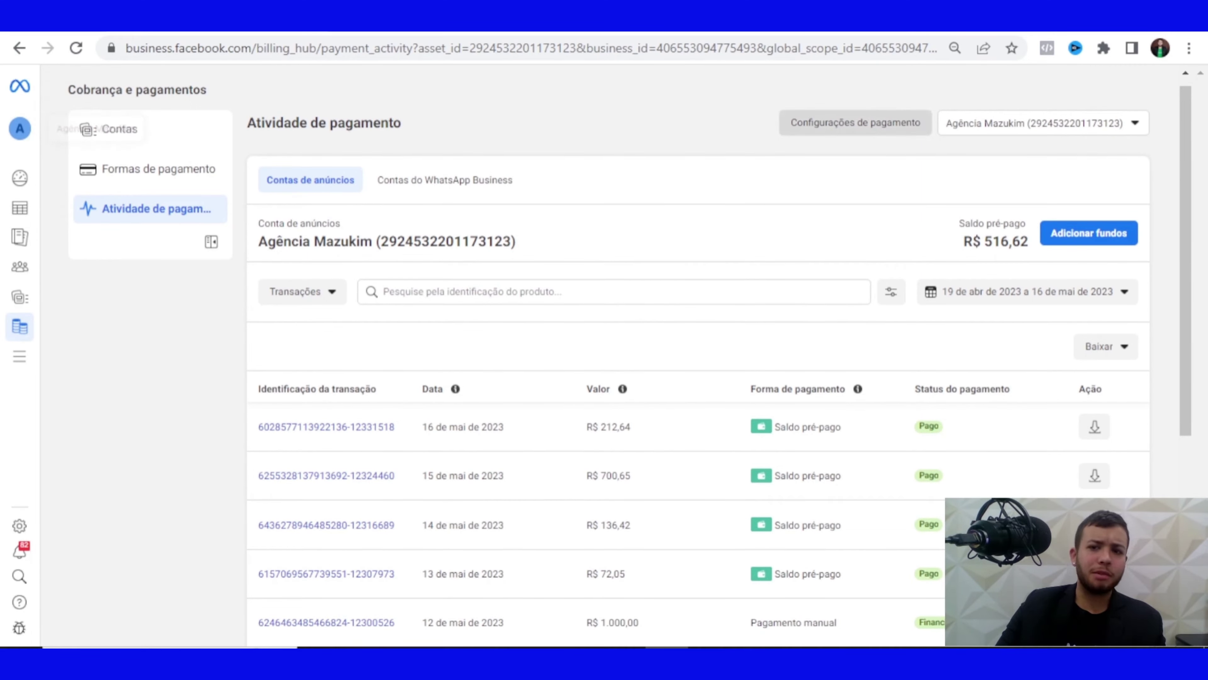
pyautogui.moveTo(20, 297)
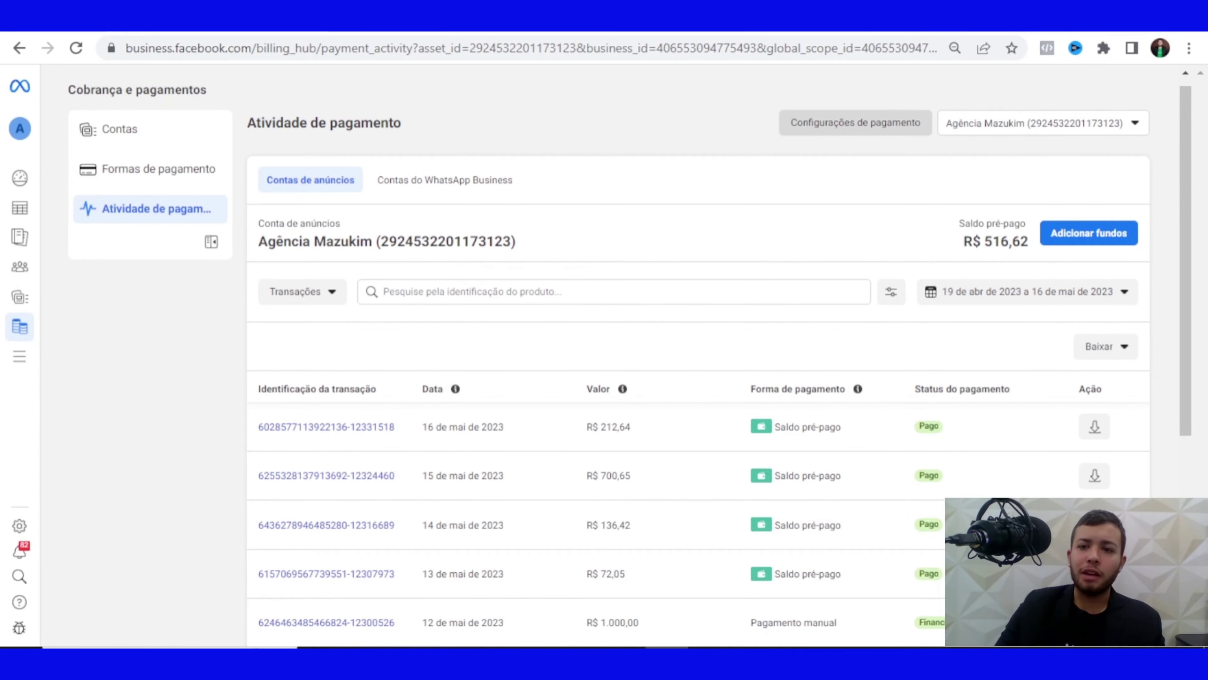
pyautogui.click(855, 122)
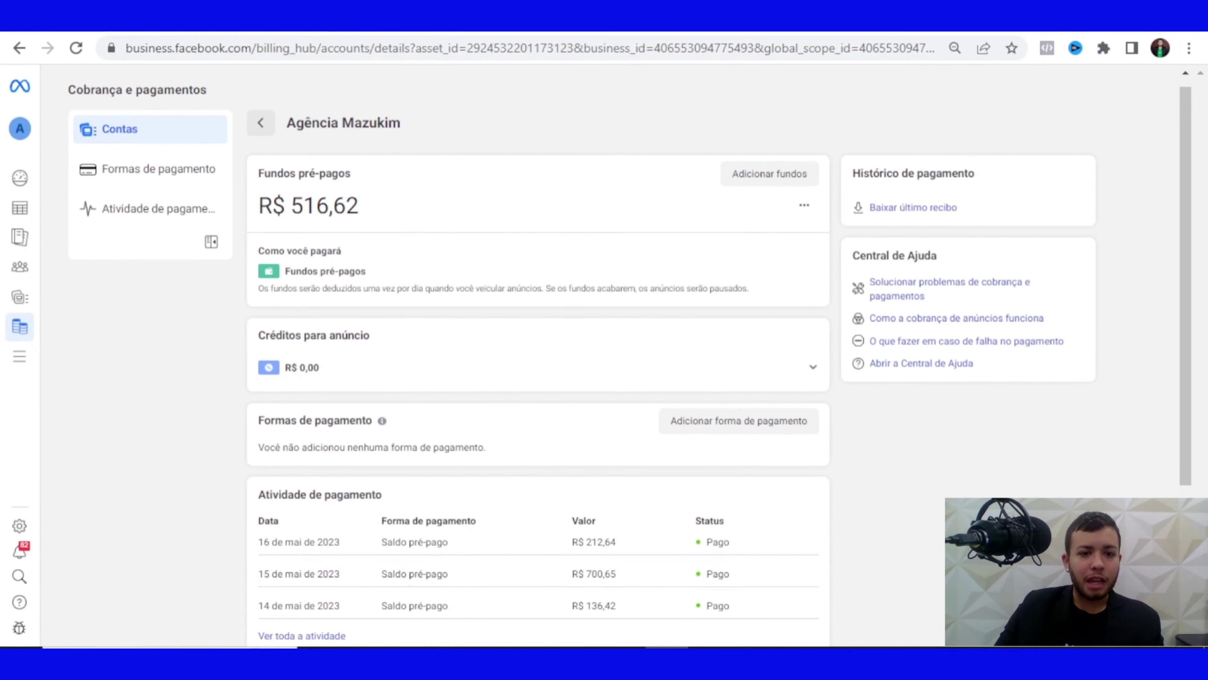
pyautogui.scroll(-2, 537, 367)
pyautogui.scroll(2, 537, 367)
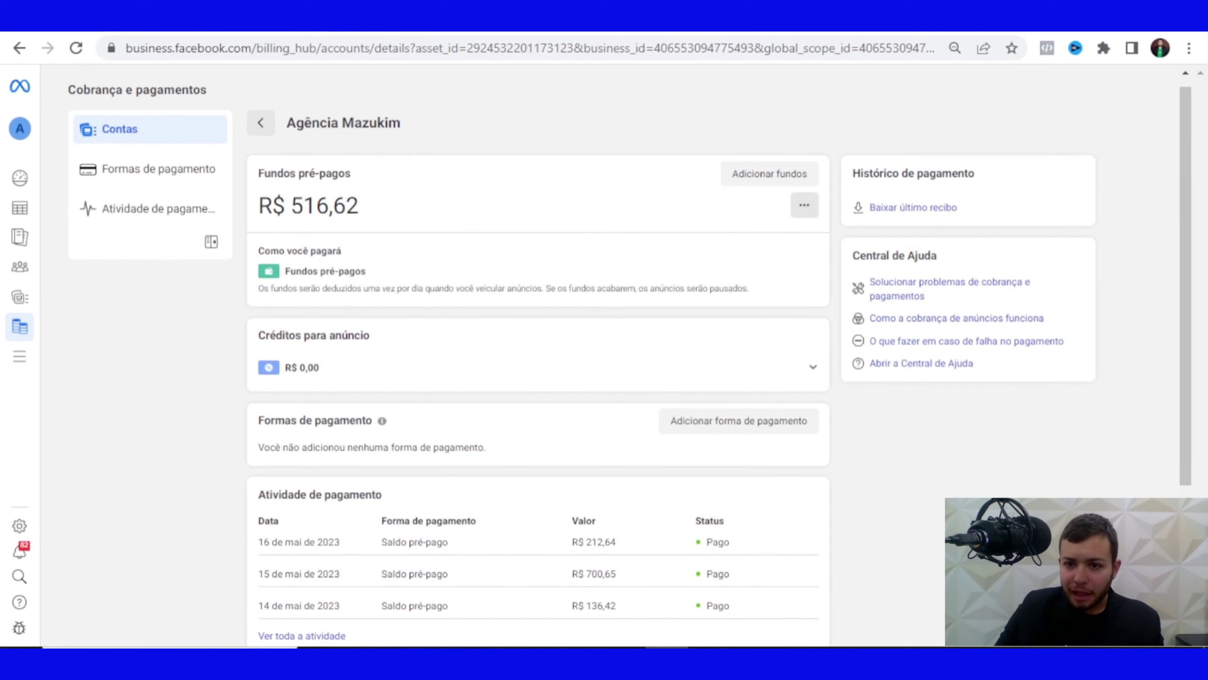
pyautogui.click(804, 205)
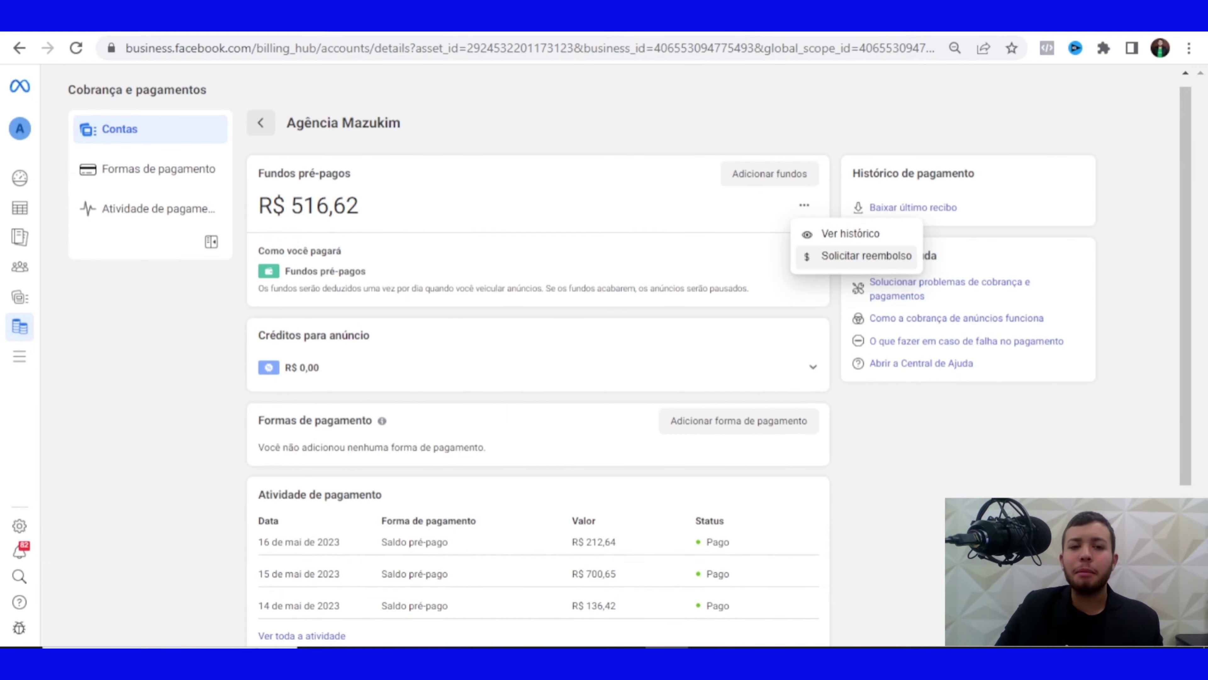
pyautogui.press('Escape')
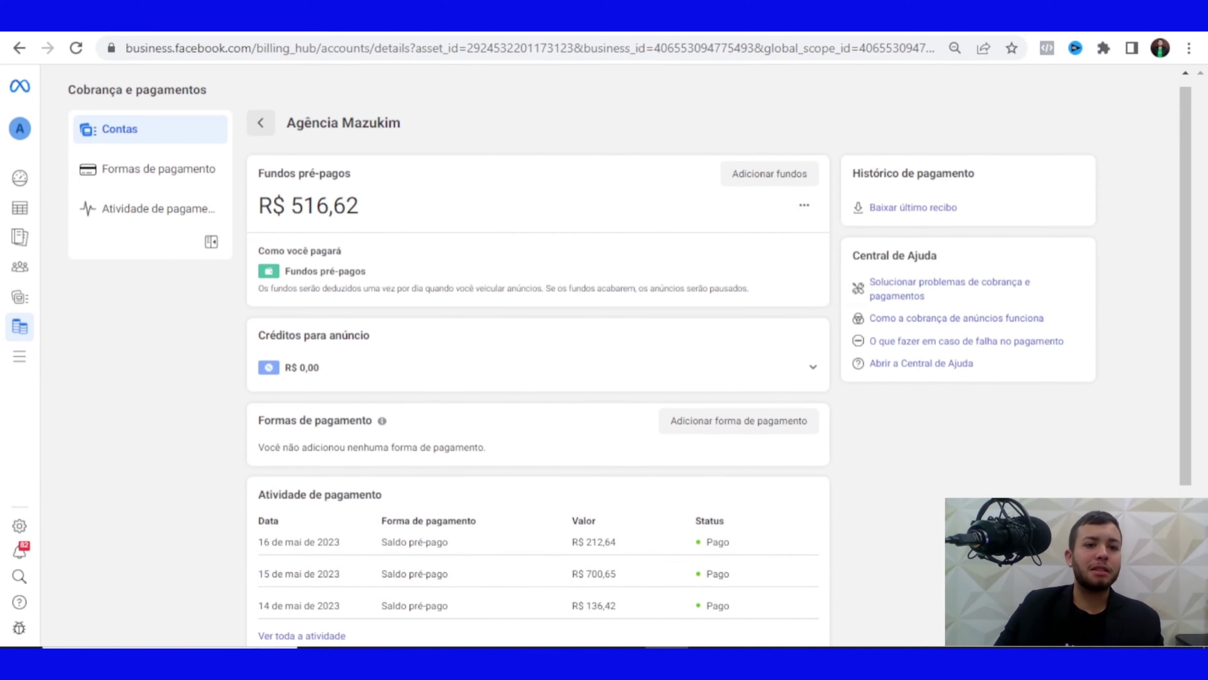
pyautogui.click(804, 206)
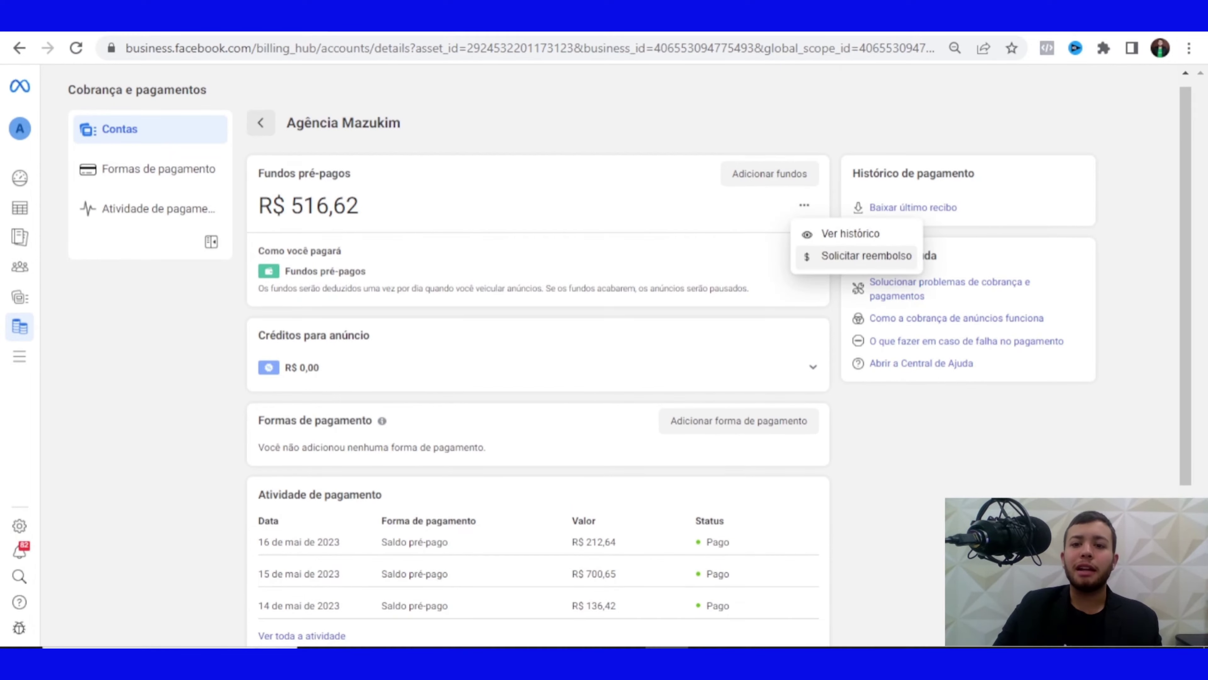
pyautogui.click(861, 256)
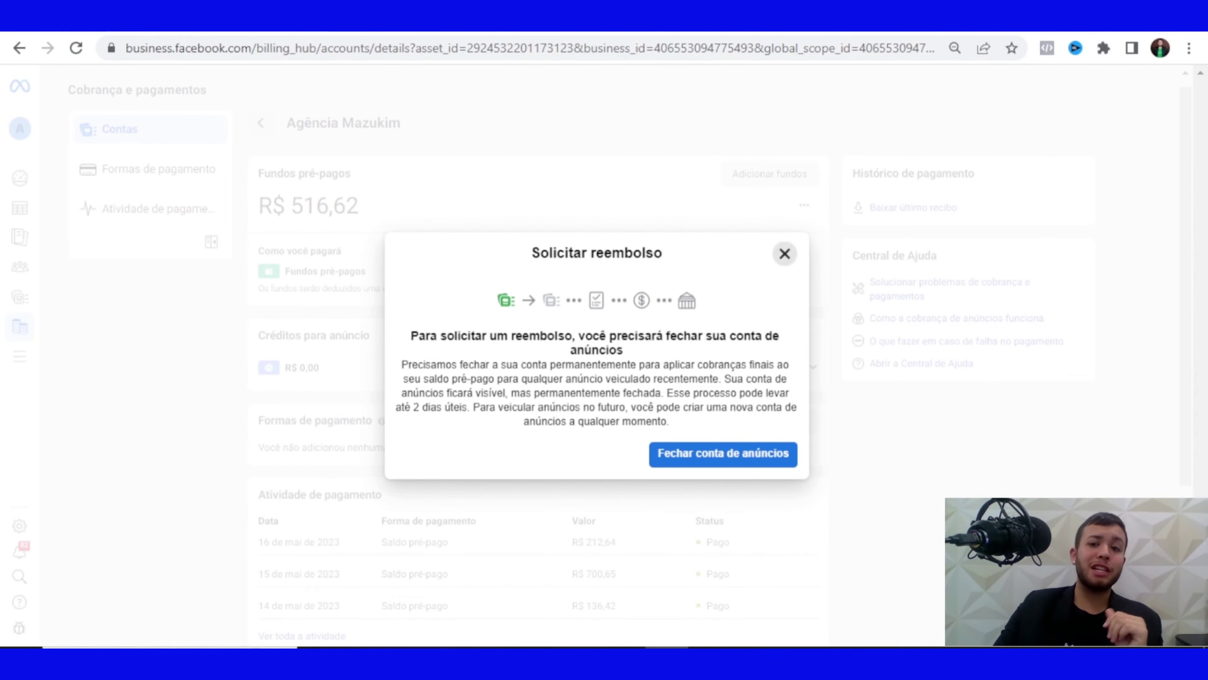
pyautogui.click(785, 254)
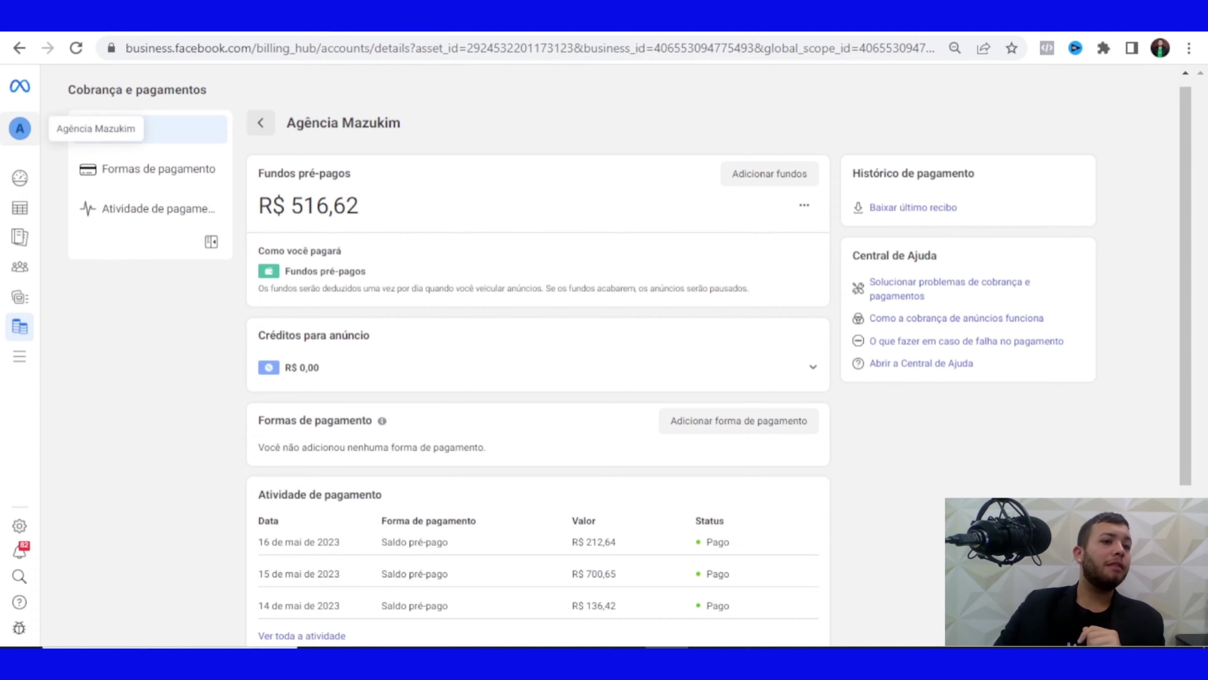
# Switch the business to Dr.Shape by searching 'dr', then view its ad account payment details
pyautogui.rightClick(36, 137)
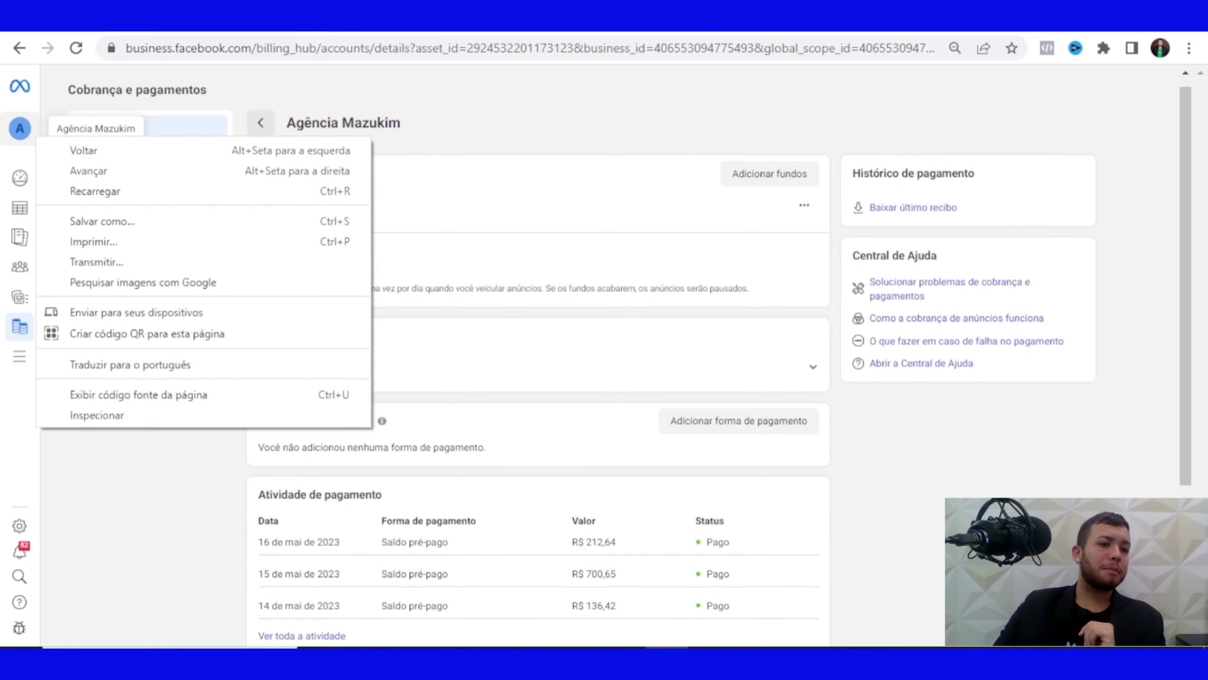
pyautogui.click(20, 128)
pyautogui.click(20, 128)
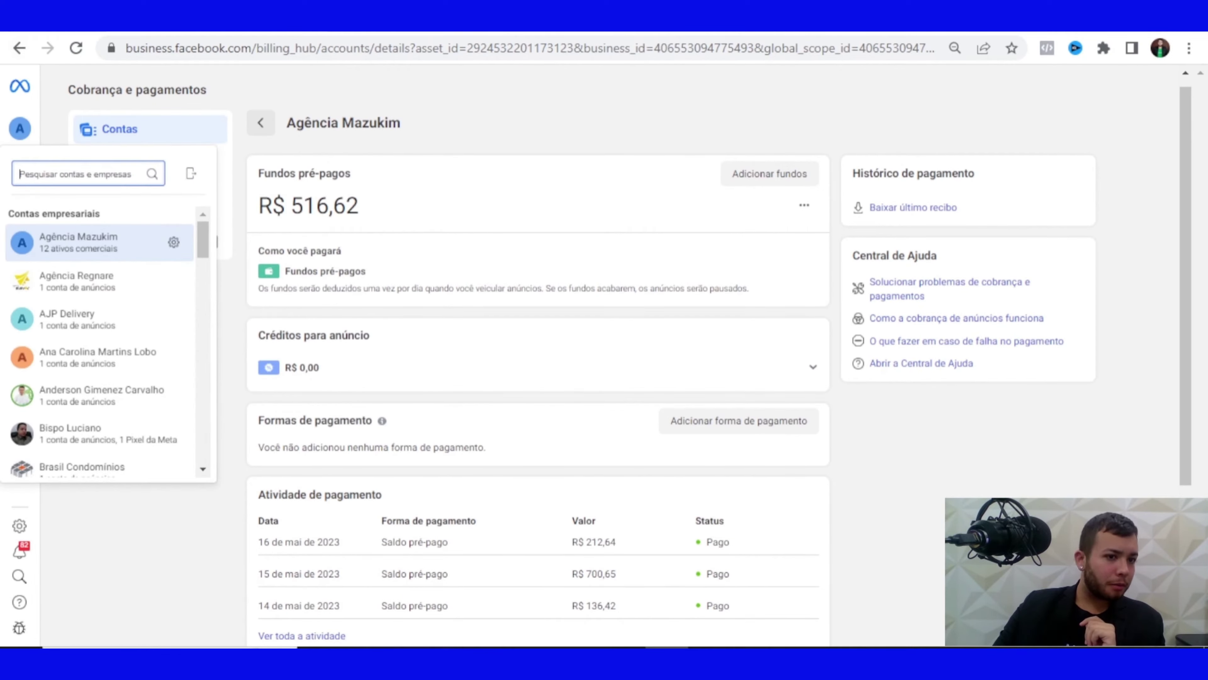
pyautogui.write('dr')
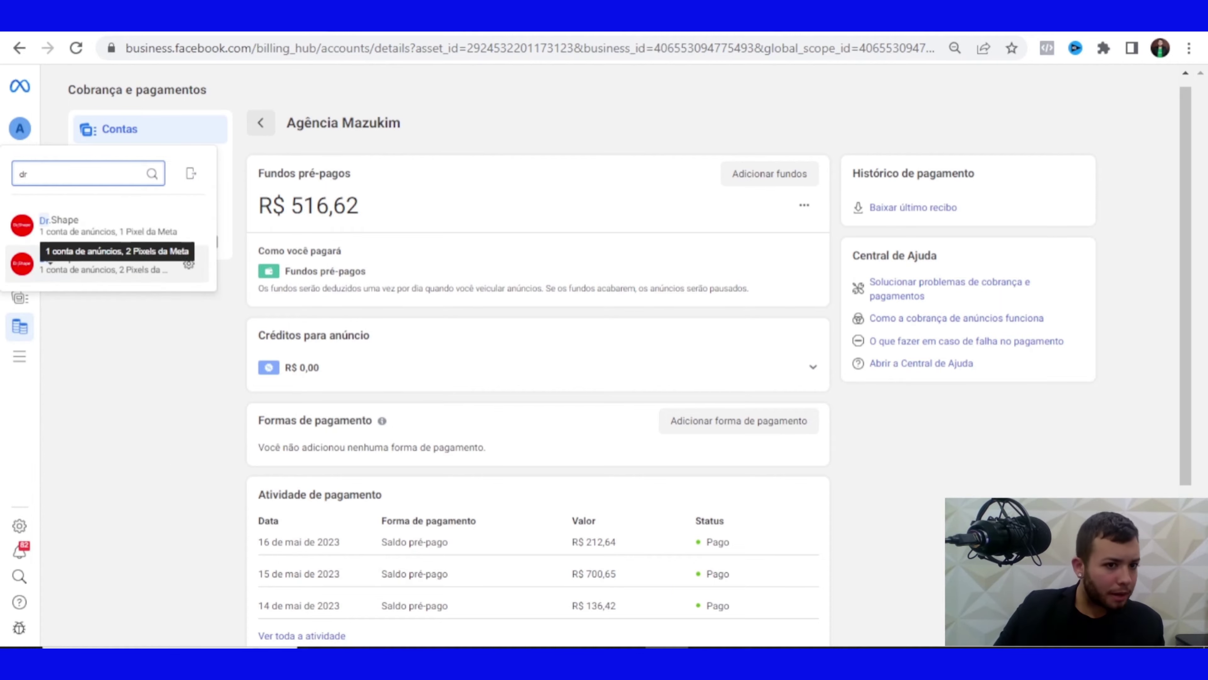
pyautogui.click(50, 224)
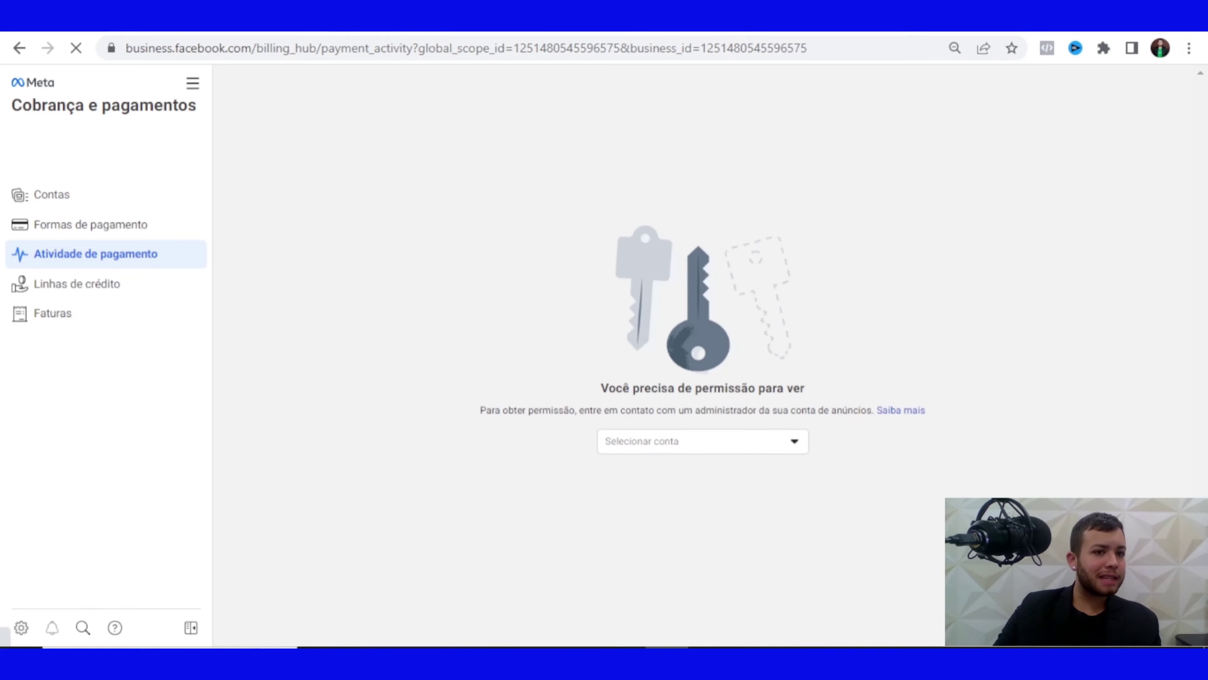
pyautogui.click(192, 83)
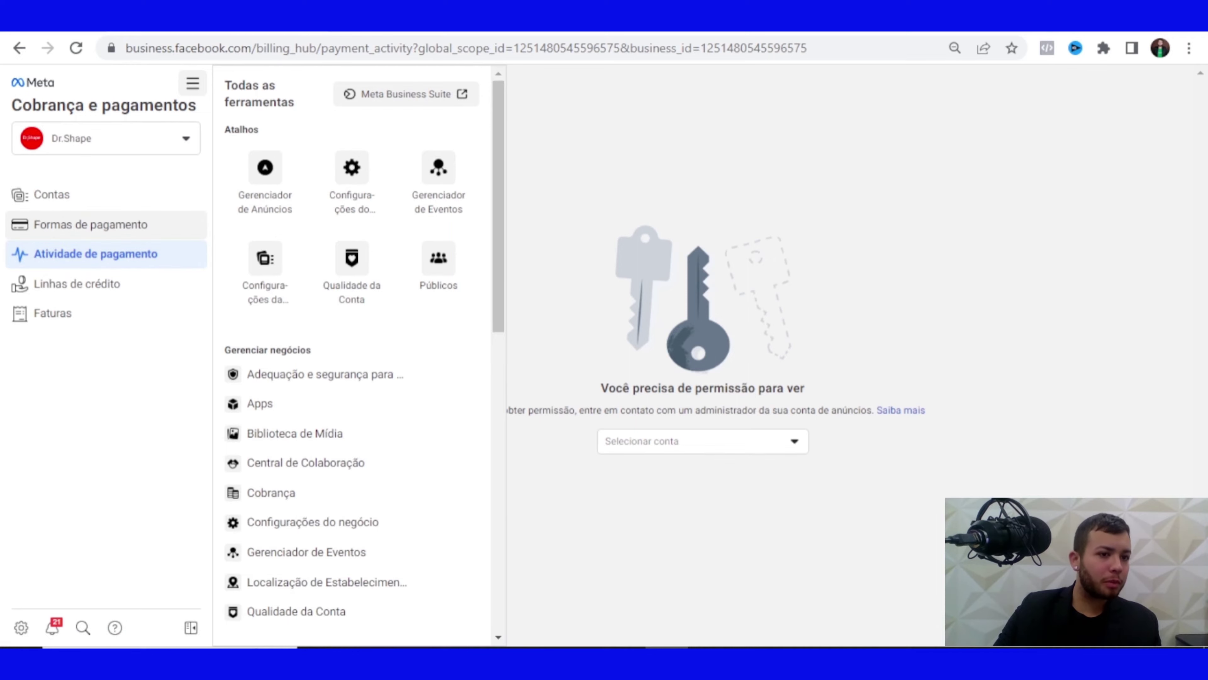
pyautogui.click(52, 194)
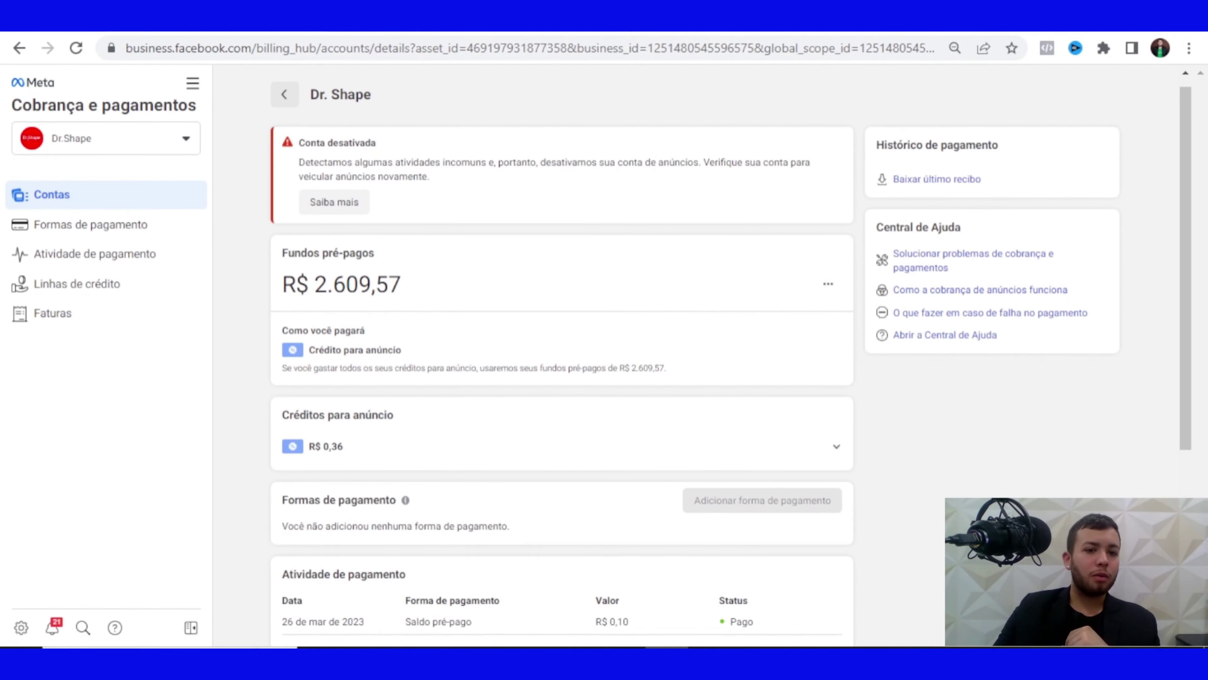
# Highlight the R$ 2.609,57 prepaid amount and the deactivation warning, then show all business tools
pyautogui.moveTo(314, 284); pyautogui.dragTo(401, 285)
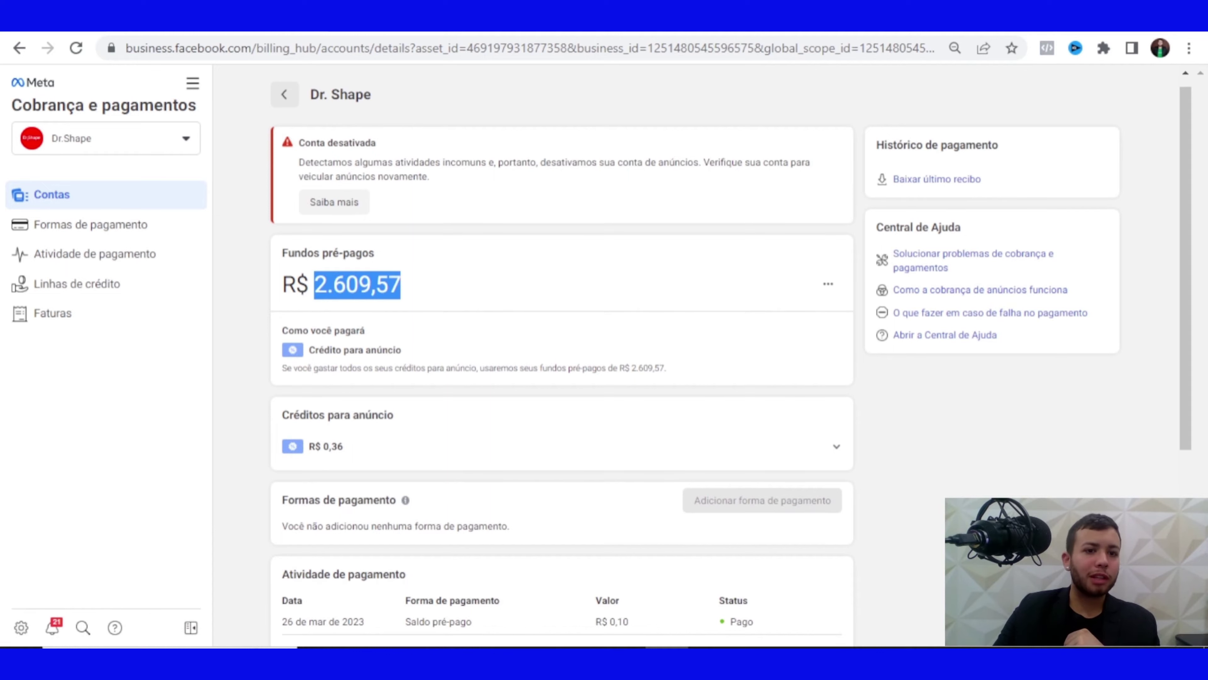
pyautogui.moveTo(299, 143); pyautogui.dragTo(430, 176)
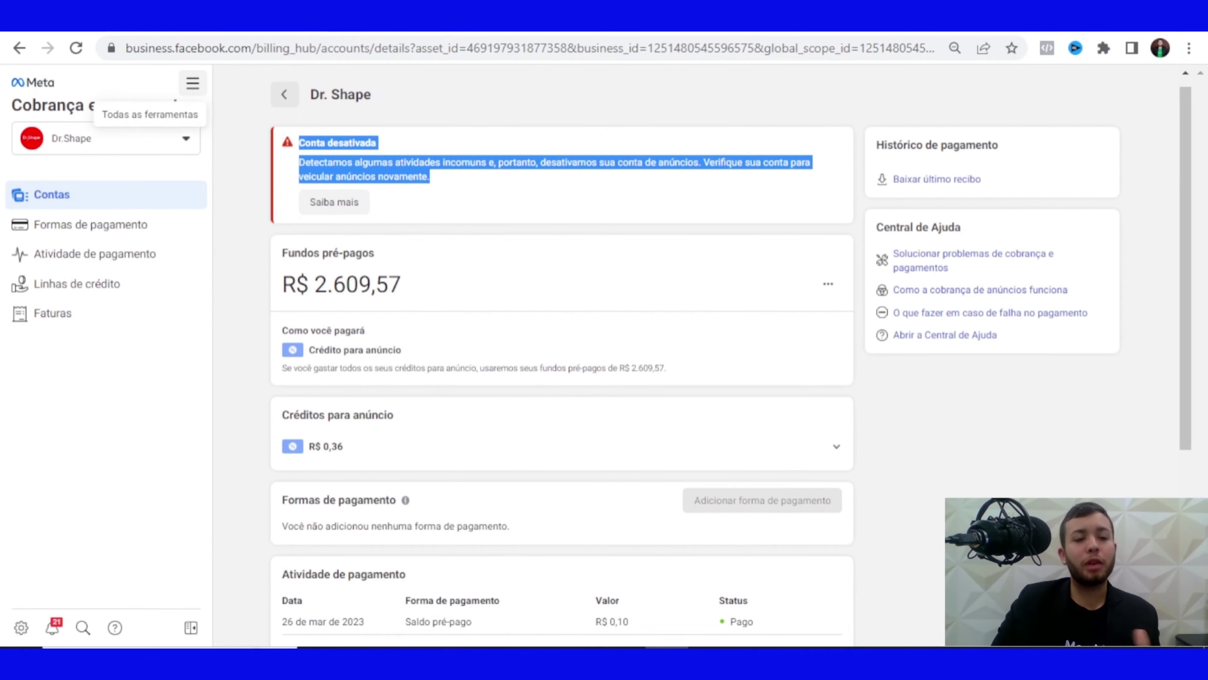
pyautogui.click(193, 83)
pyautogui.click(192, 84)
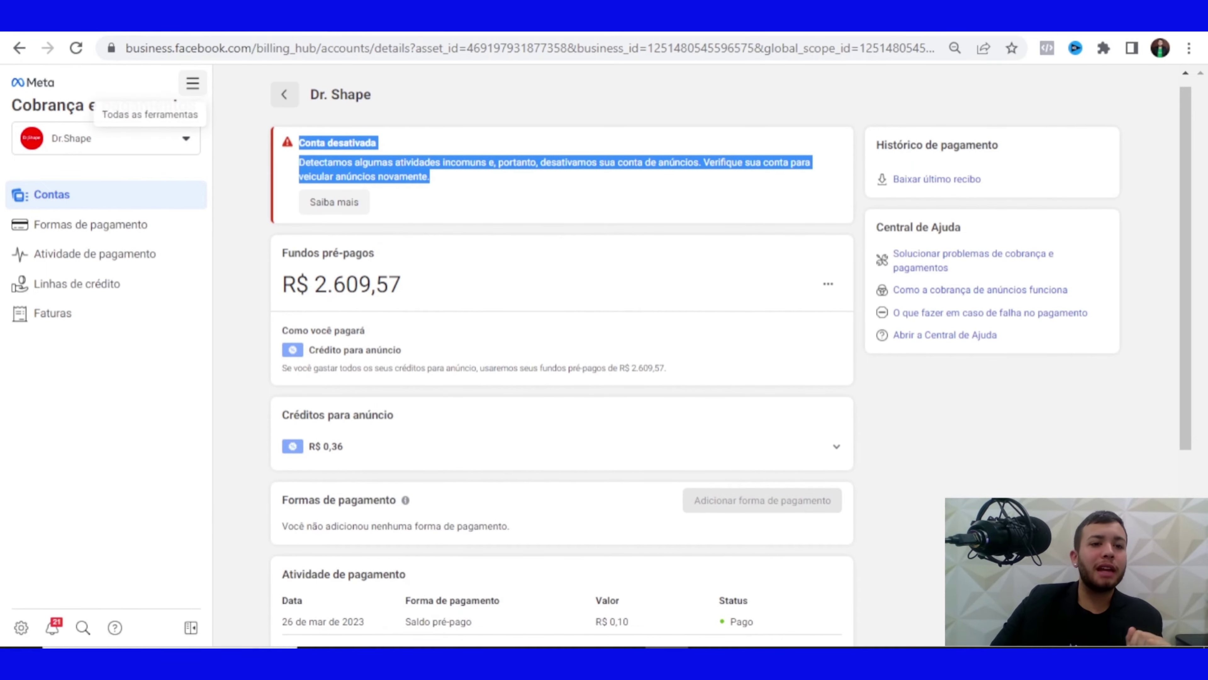
pyautogui.click(192, 83)
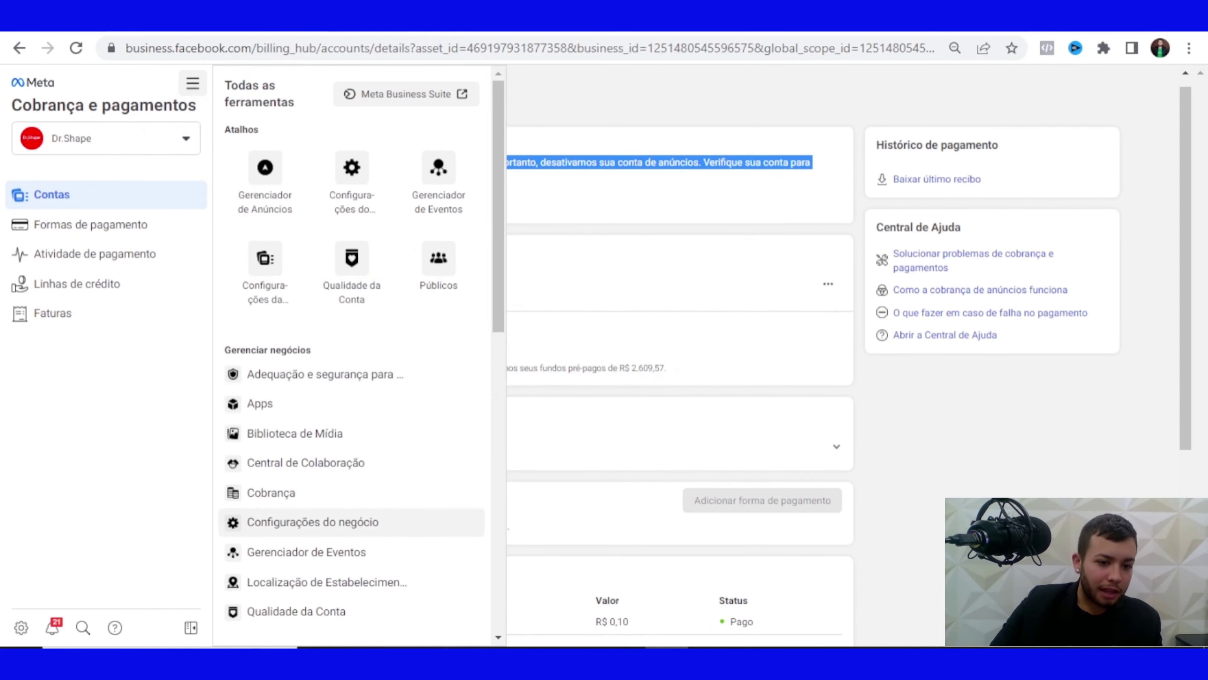
# Go to Qualidade da Conta from the tools list to see Dr.Shape's restrictions
pyautogui.scroll(-2, 352, 376)
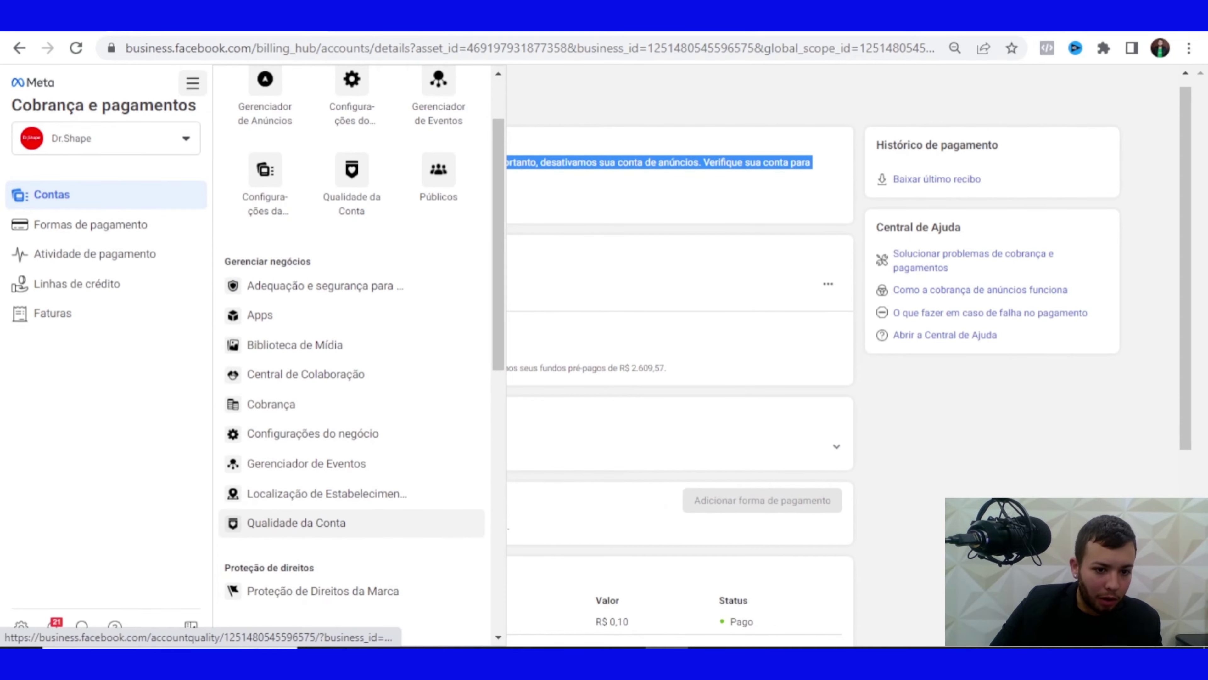
pyautogui.rightClick(295, 523)
pyautogui.click(381, 384)
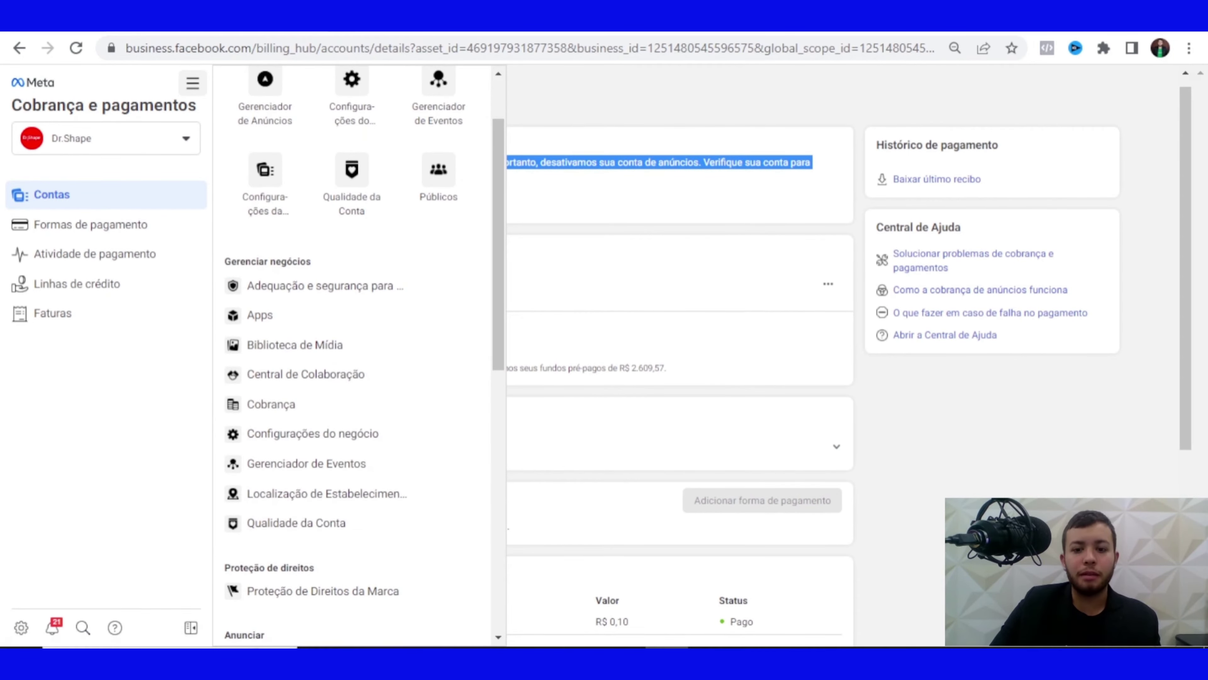
pyautogui.click(295, 523)
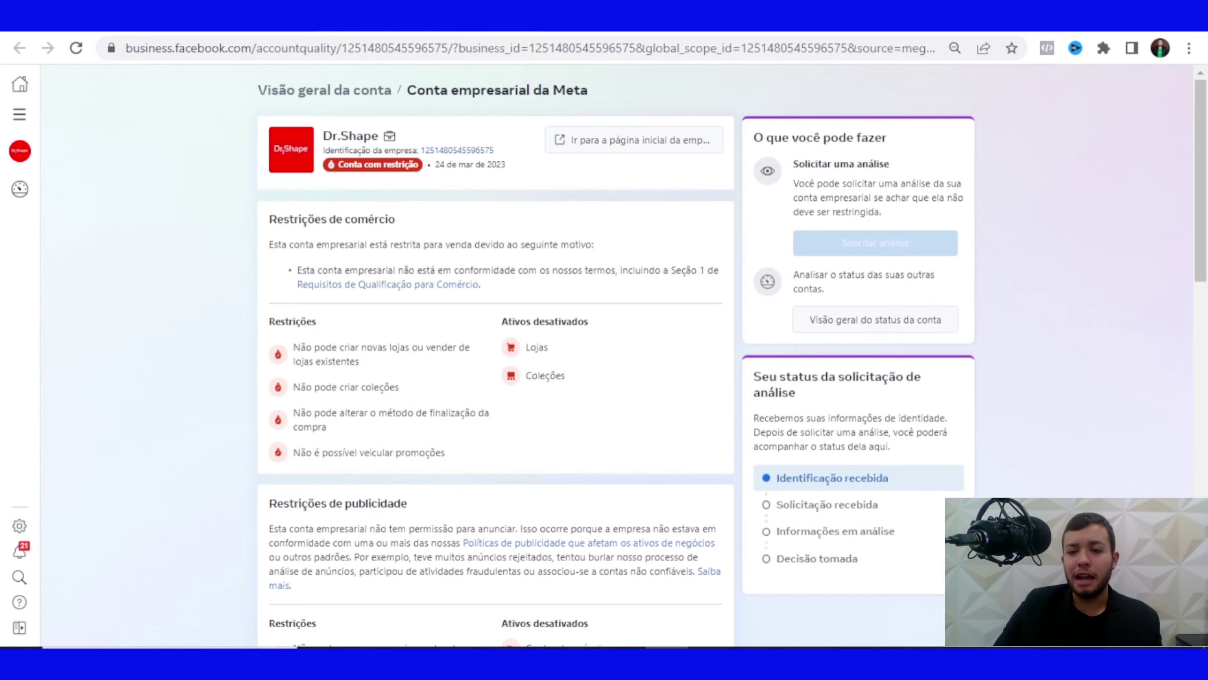
# Review Dr.Shape's advertising restrictions and the review request status at Identificação recebida
pyautogui.moveTo(804, 184); pyautogui.dragTo(835, 183)
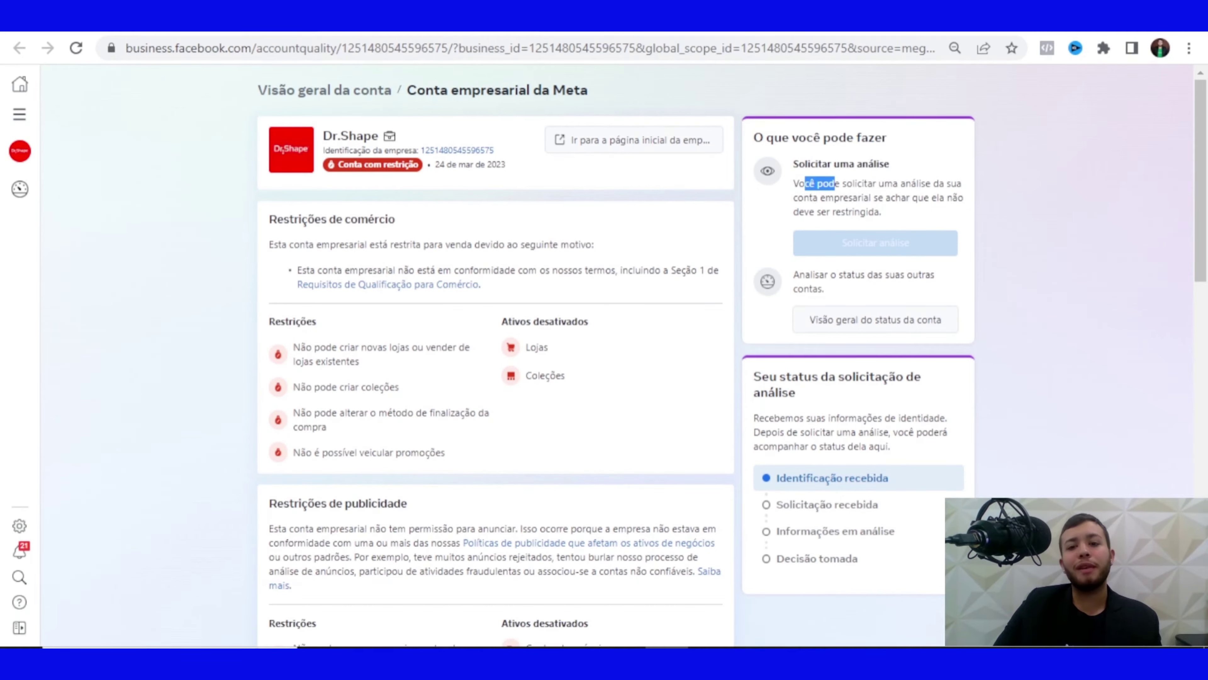
pyautogui.scroll(-12, 605, 357)
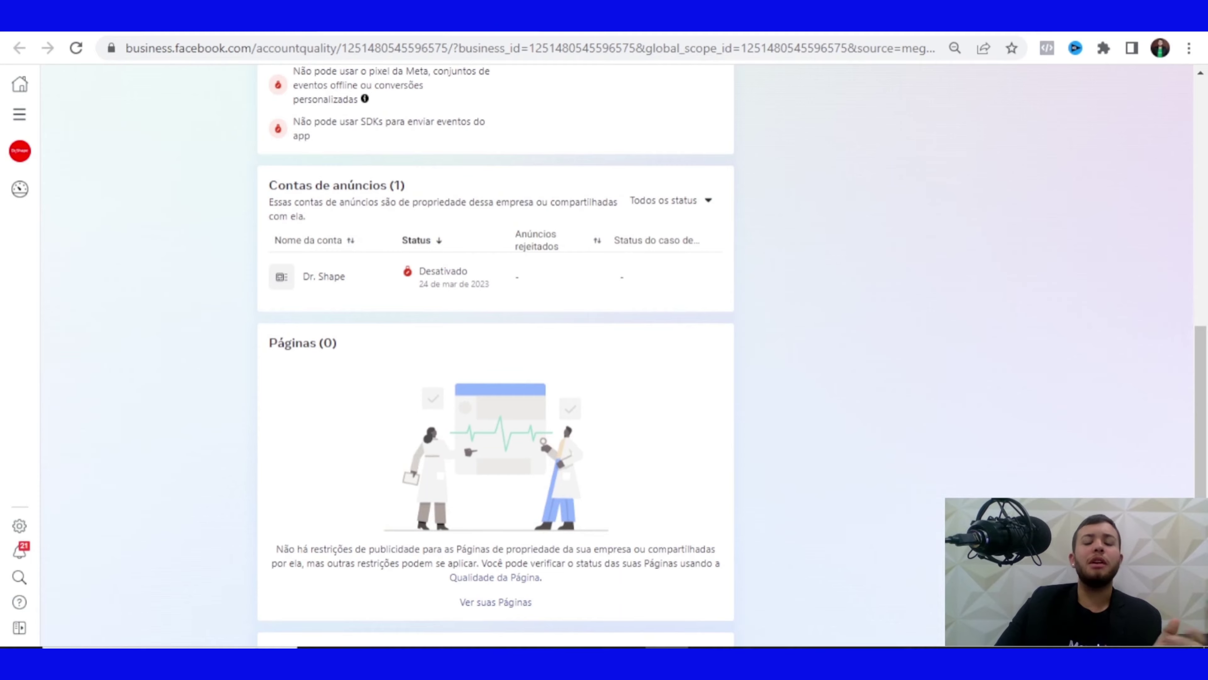
pyautogui.scroll(3, 496, 357)
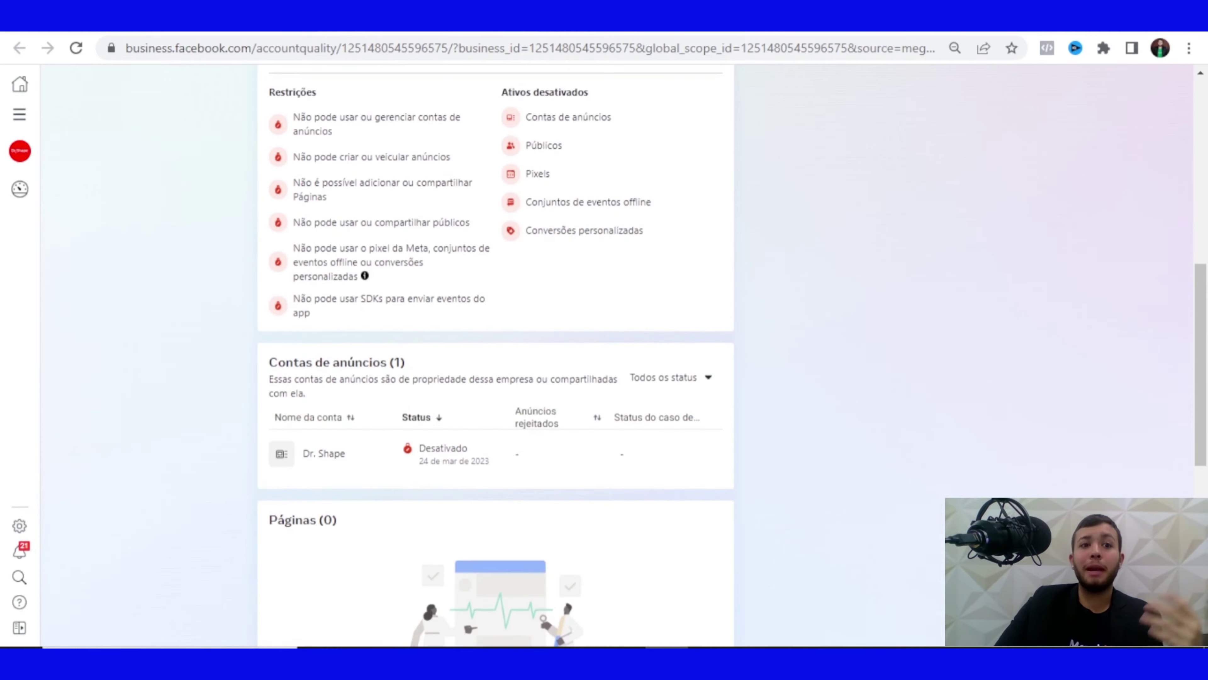
pyautogui.scroll(4, 495, 357)
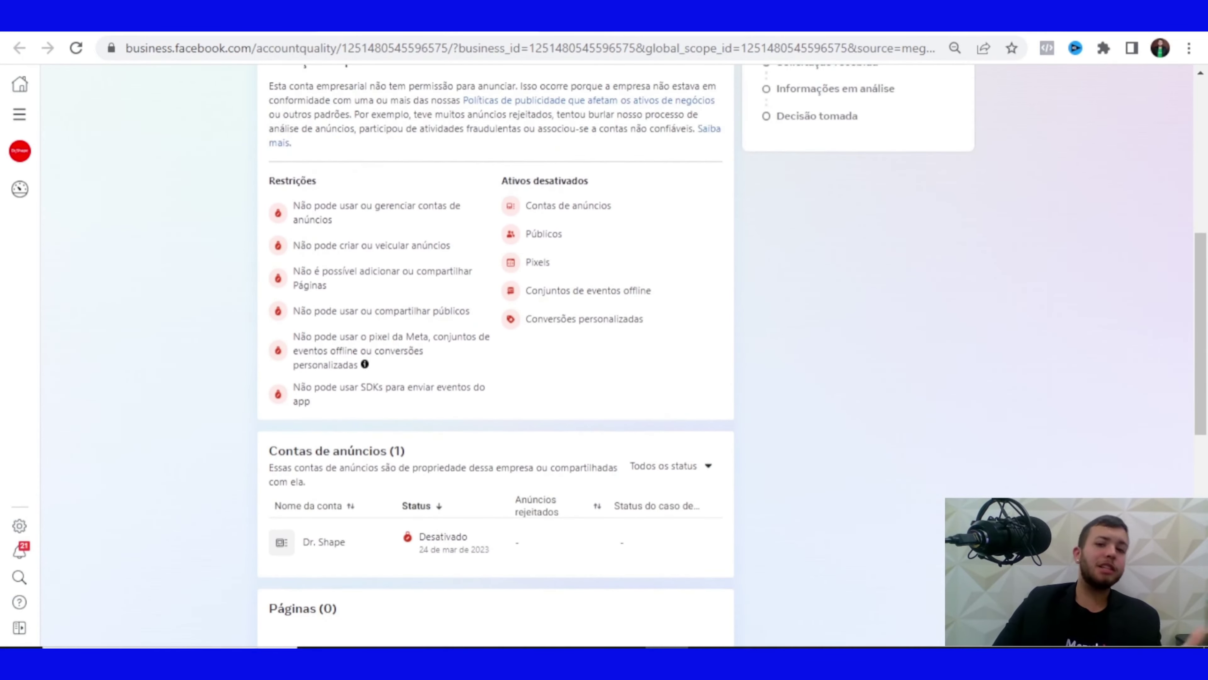
pyautogui.scroll(1, 495, 357)
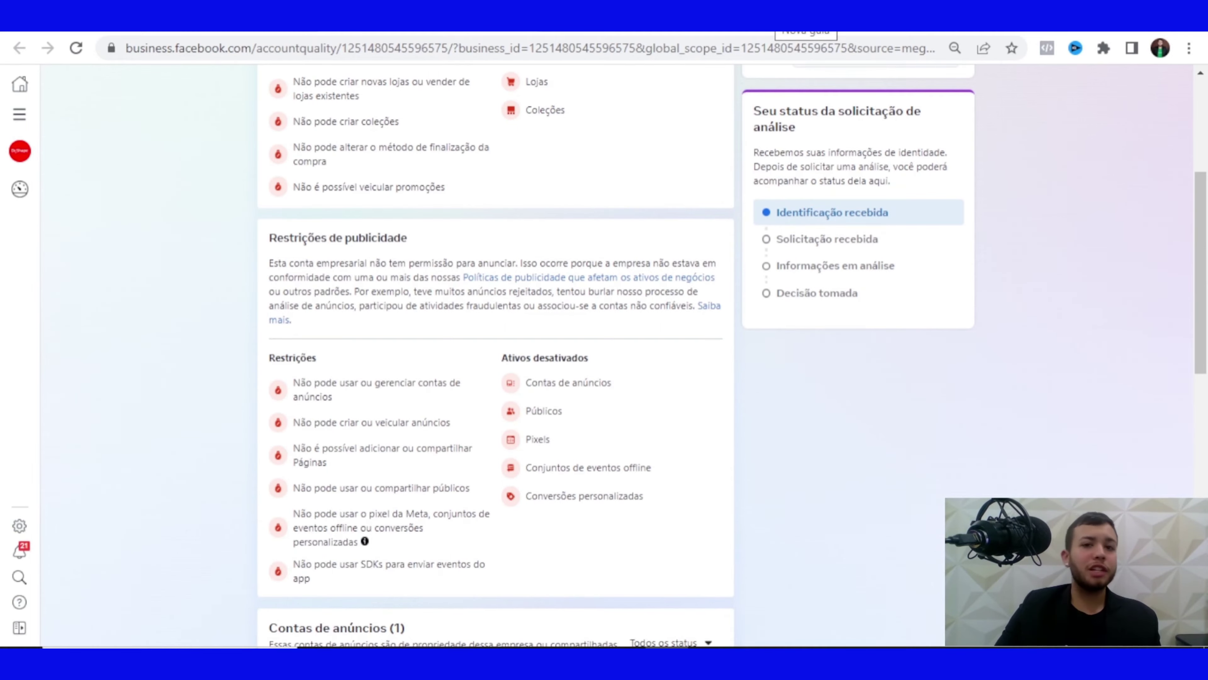
pyautogui.hotkey('ctrl', 't')
# Search 'facebook help' in the new tab and go to Meta's business advertising support page
pyautogui.write('he')
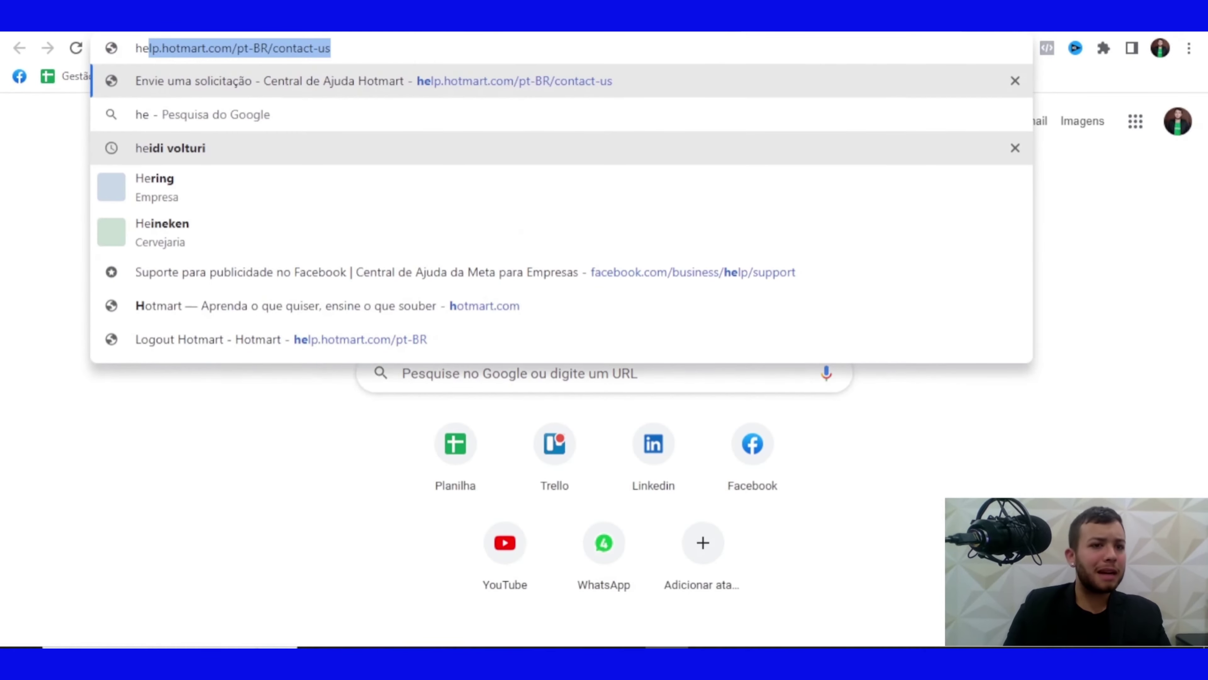
pyautogui.write('lpe')
pyautogui.press('BackSpace')
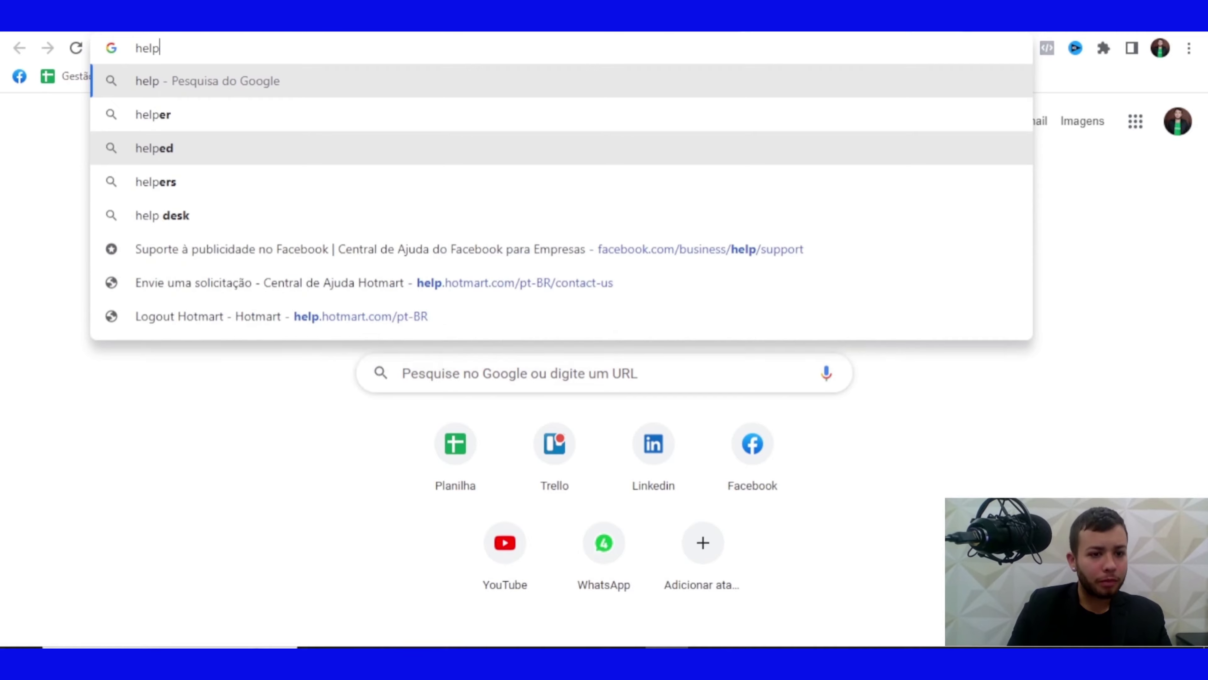
pyautogui.press('BackSpace')
pyautogui.press('BackSpace')
pyautogui.press('BackSpace')
pyautogui.press('BackSpace')
pyautogui.write('faceboo')
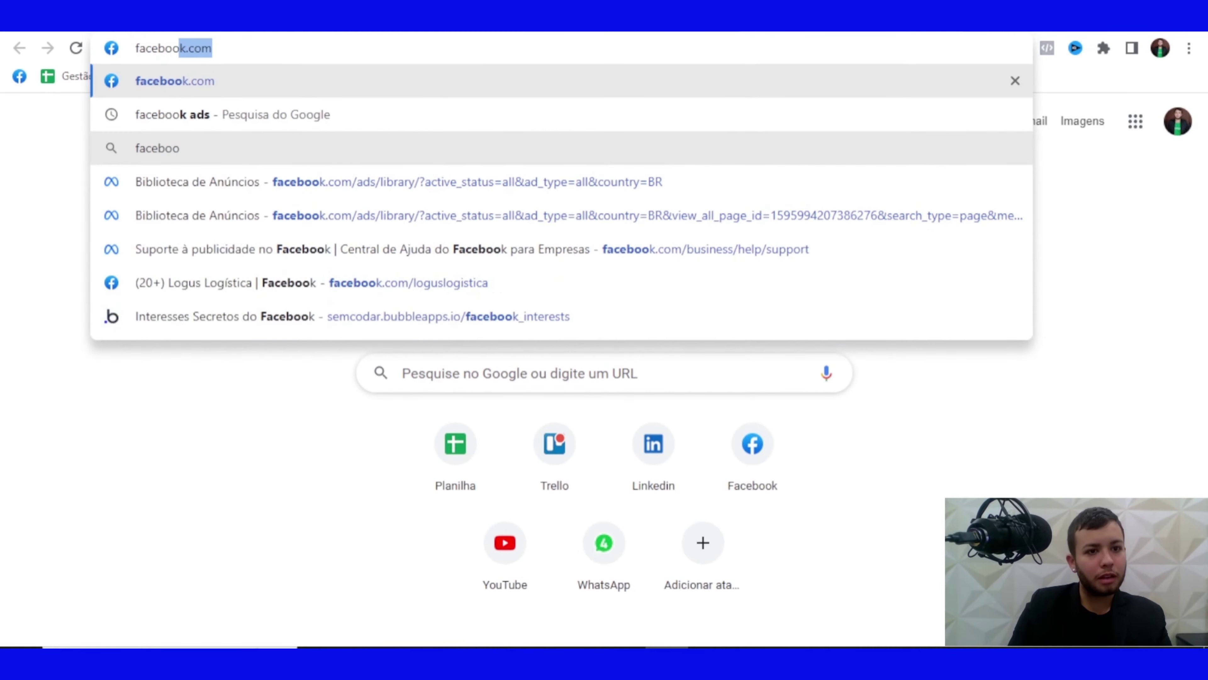
pyautogui.press('BackSpace')
pyautogui.write('k f')
pyautogui.press('BackSpace')
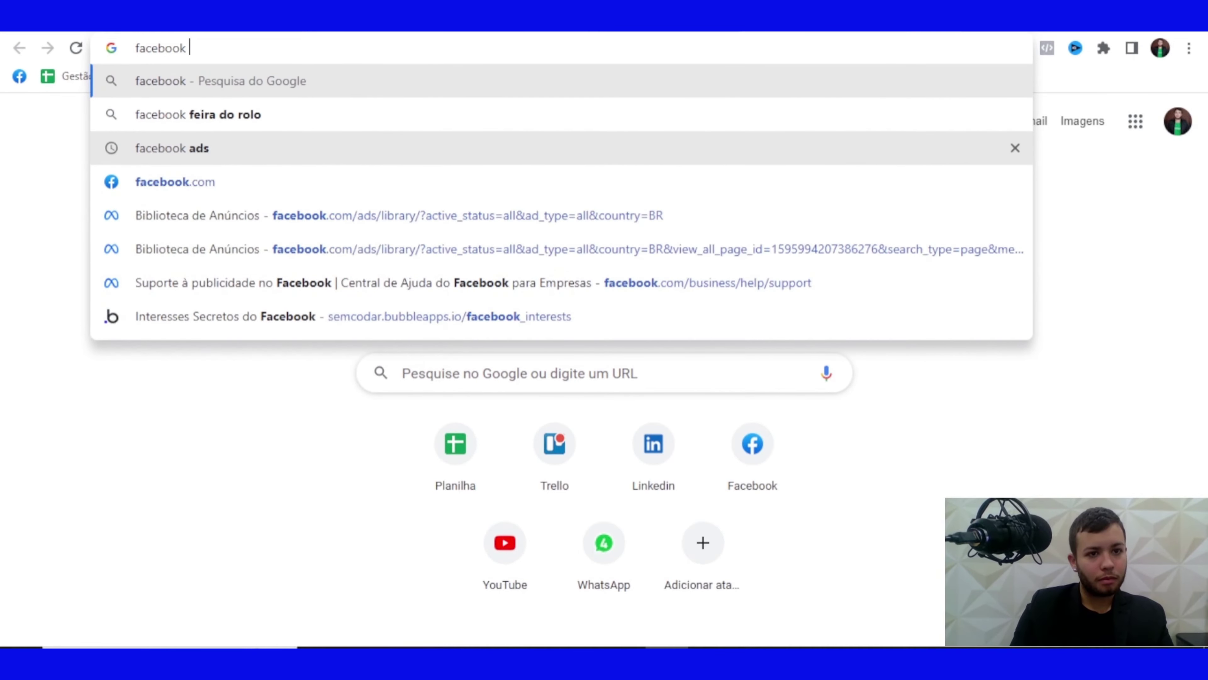
pyautogui.write('help')
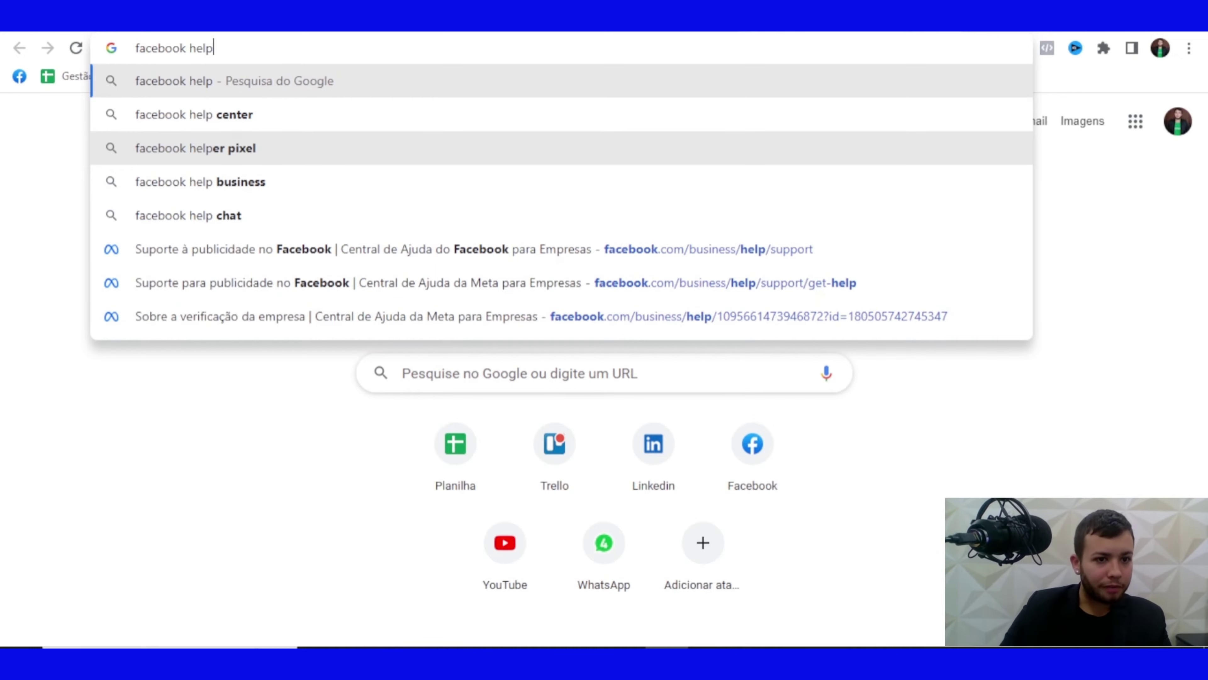
pyautogui.click(428, 249)
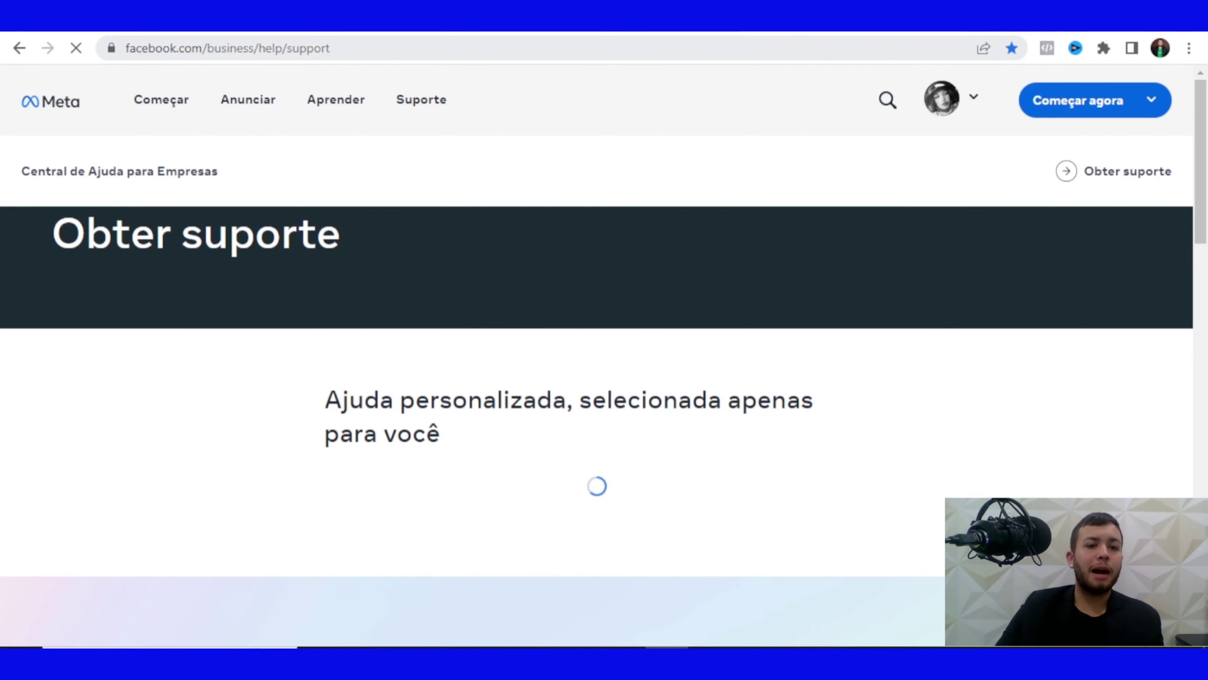
# Translate the Meta business support page into Portuguese
pyautogui.scroll(-10, 604, 357)
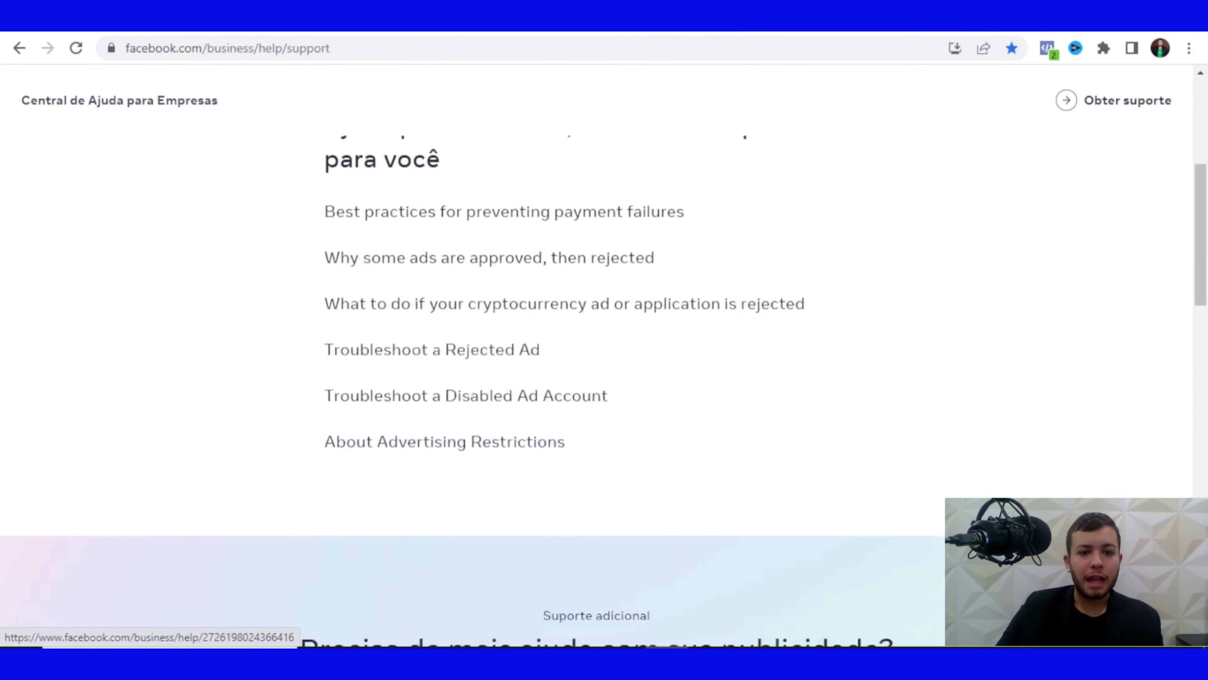
pyautogui.scroll(5, 604, 357)
pyautogui.rightClick(875, 135)
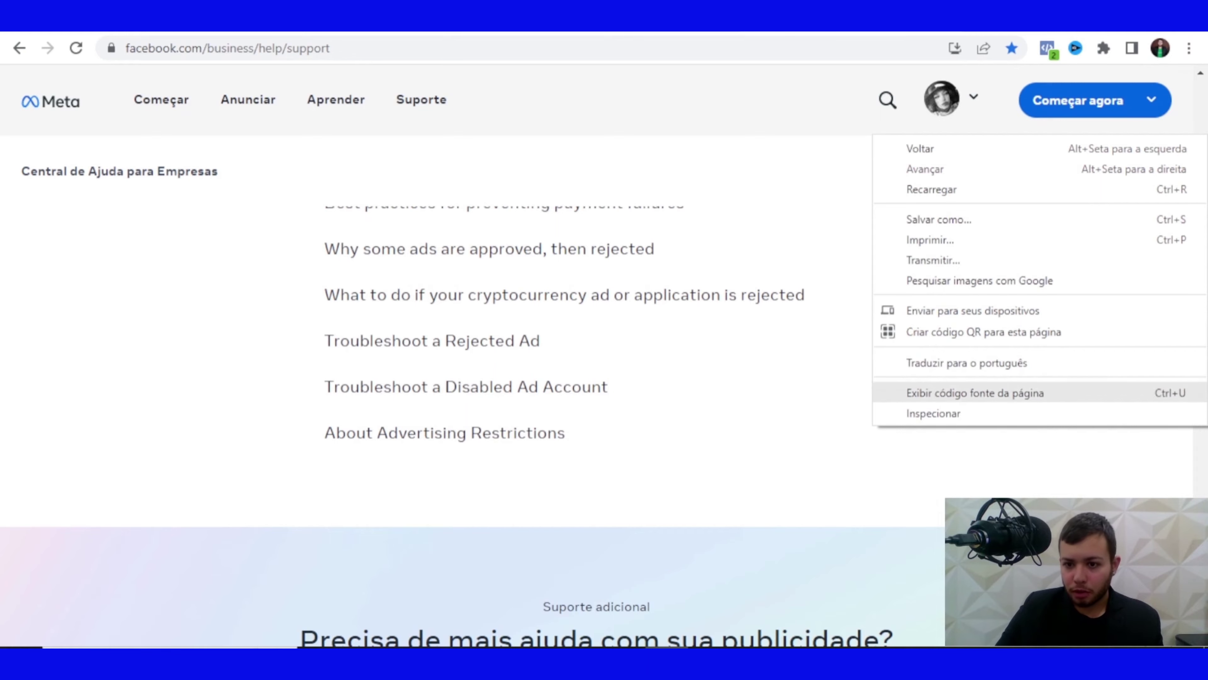
pyautogui.click(967, 363)
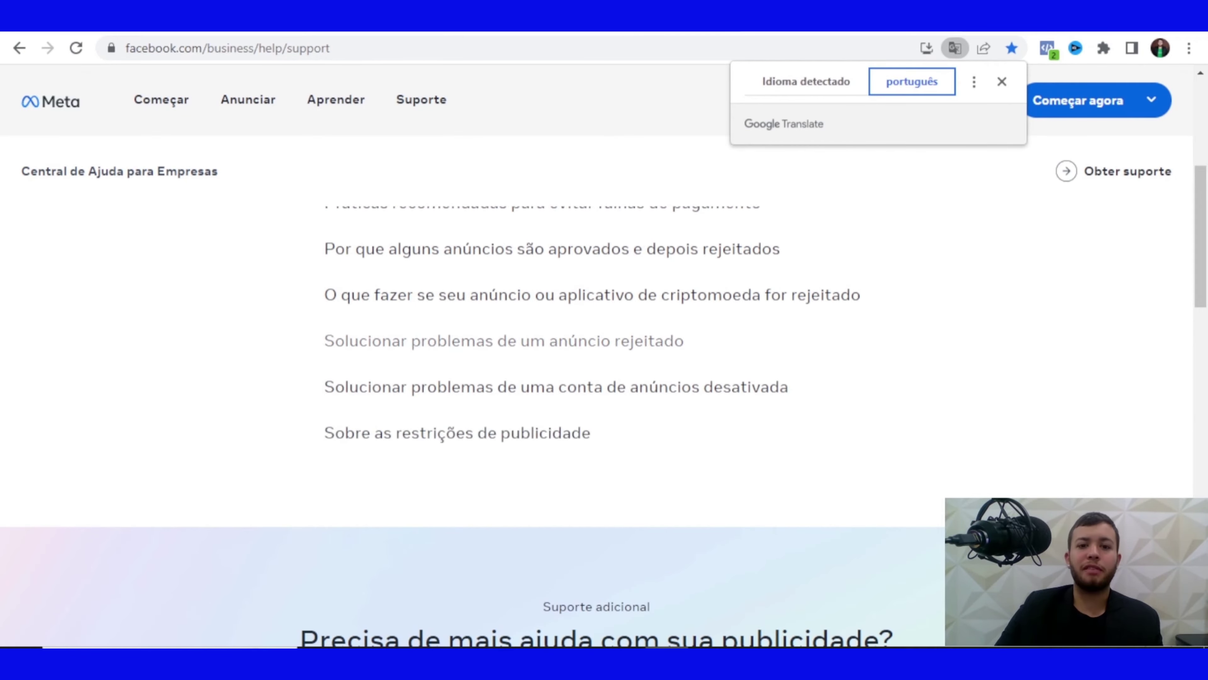
# Choose 'Entre em contato com o suporte de publicidade' to reach the get-help page
pyautogui.scroll(-6, 596, 357)
pyautogui.scroll(2, 597, 357)
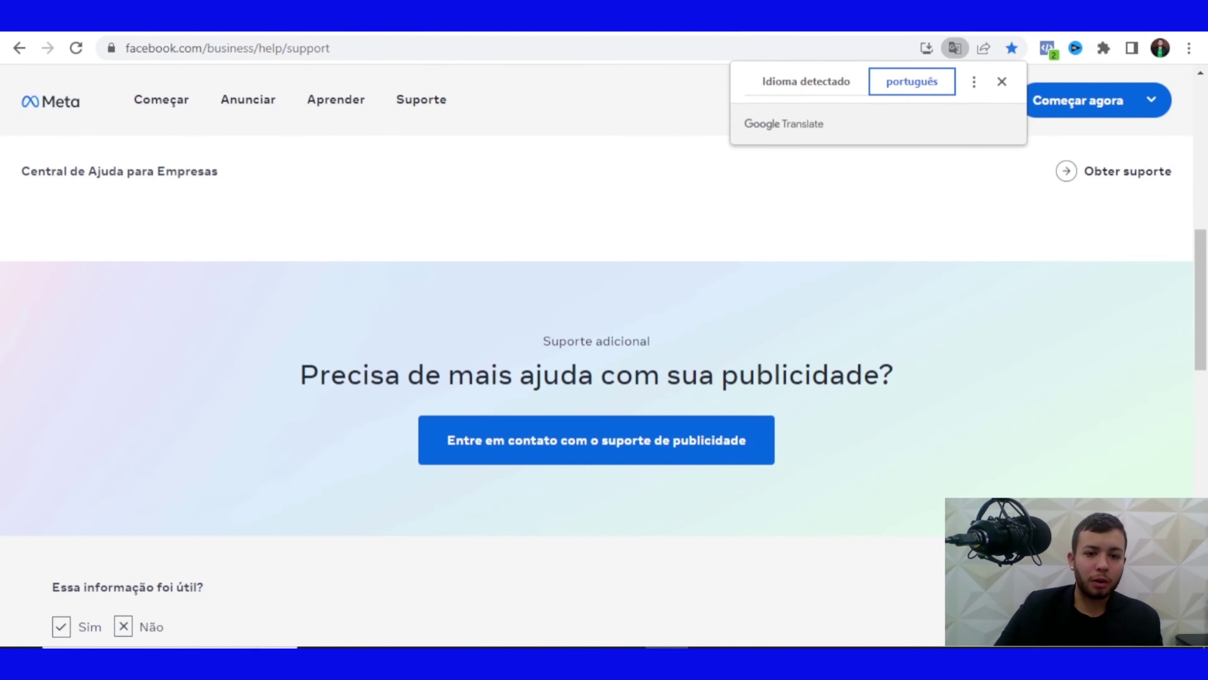
pyautogui.moveTo(347, 375); pyautogui.dragTo(698, 375)
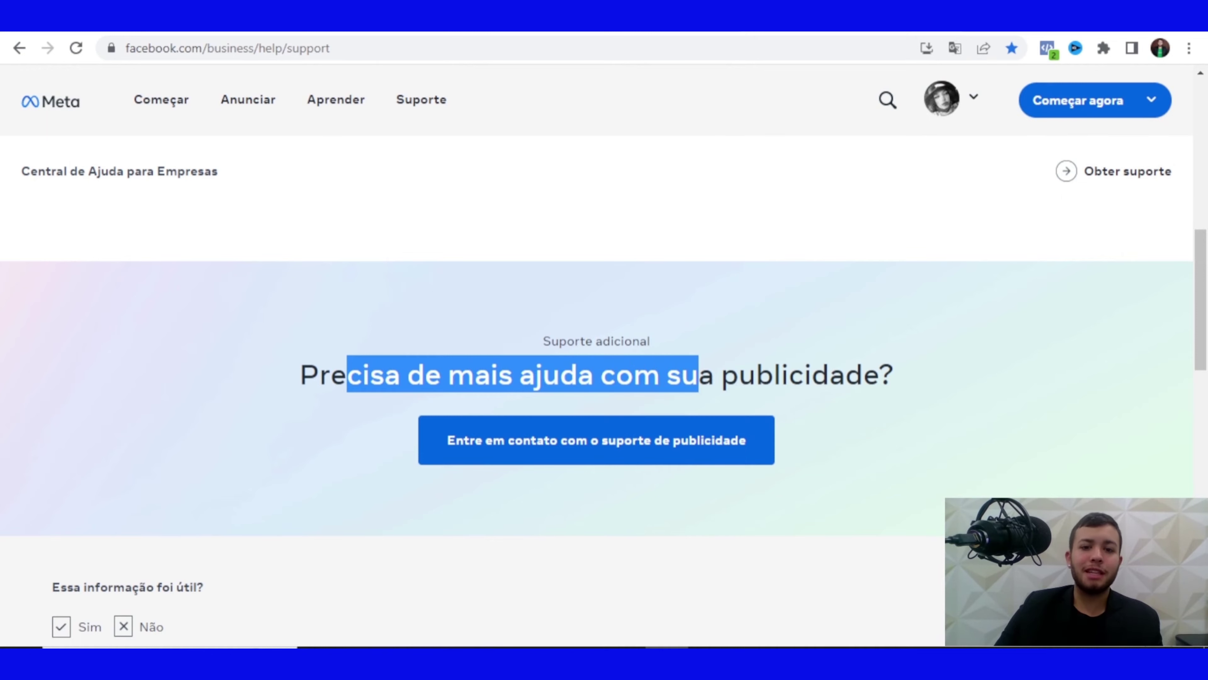
pyautogui.click(698, 375)
pyautogui.click(597, 440)
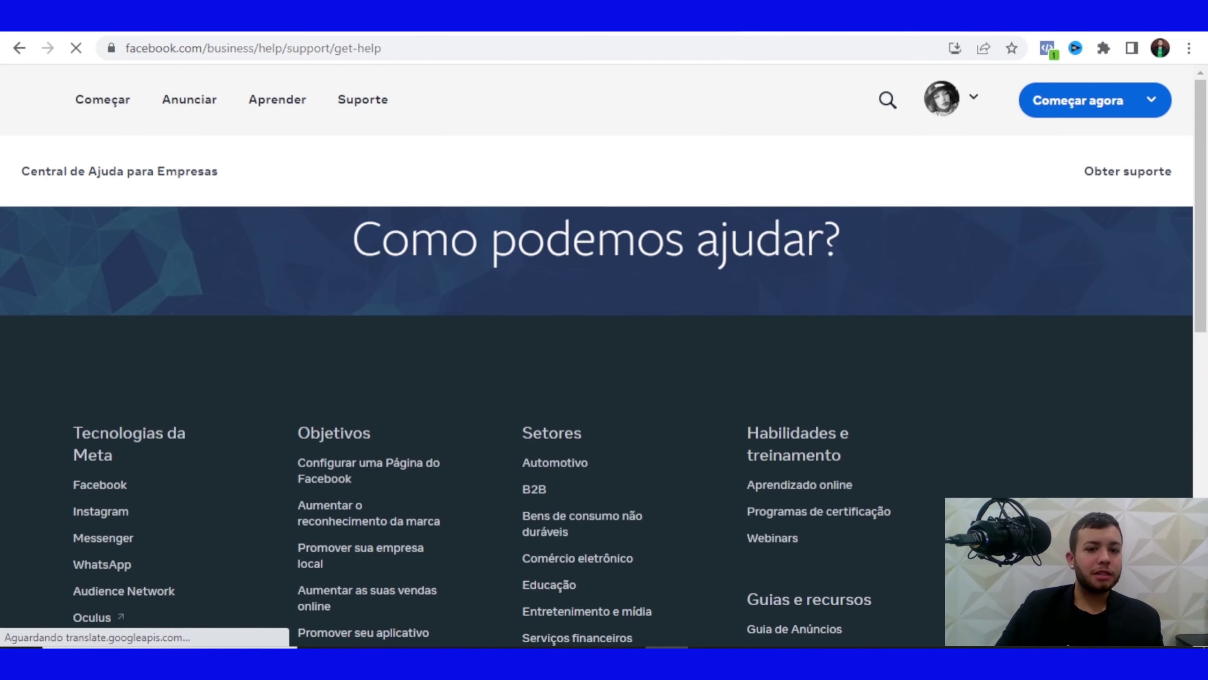
# Select Outra coisa, then Outros problemas as the problem type
pyautogui.scroll(-4, 597, 381)
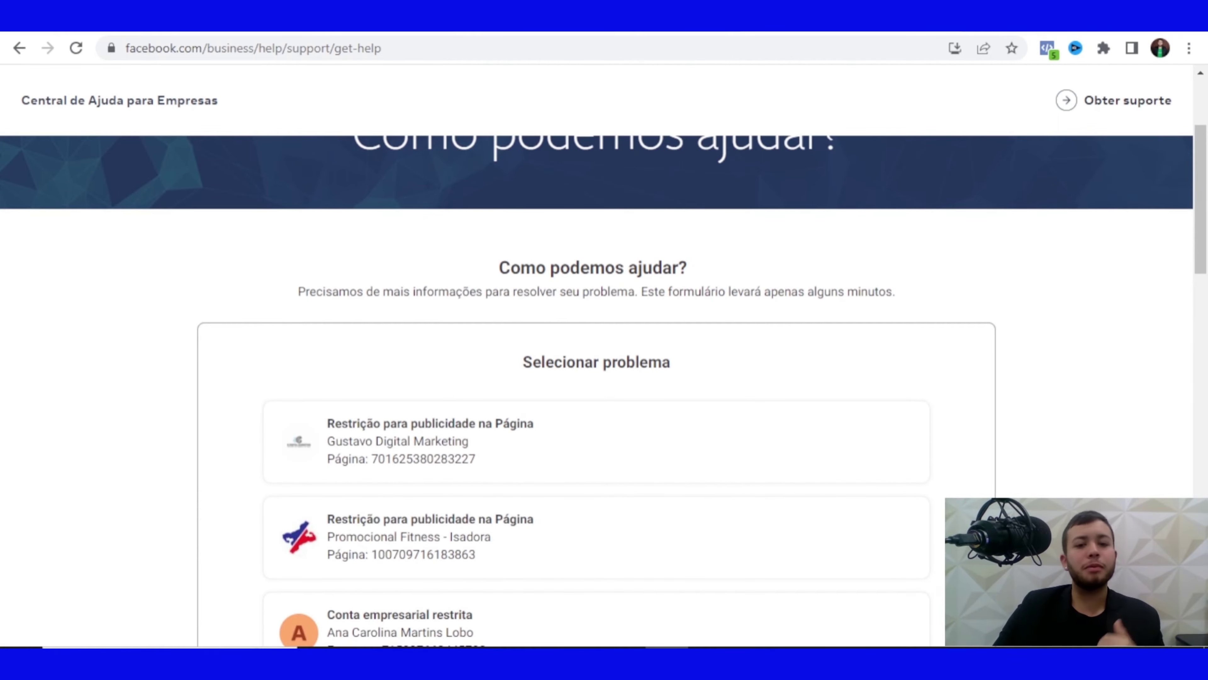
pyautogui.scroll(-8, 597, 381)
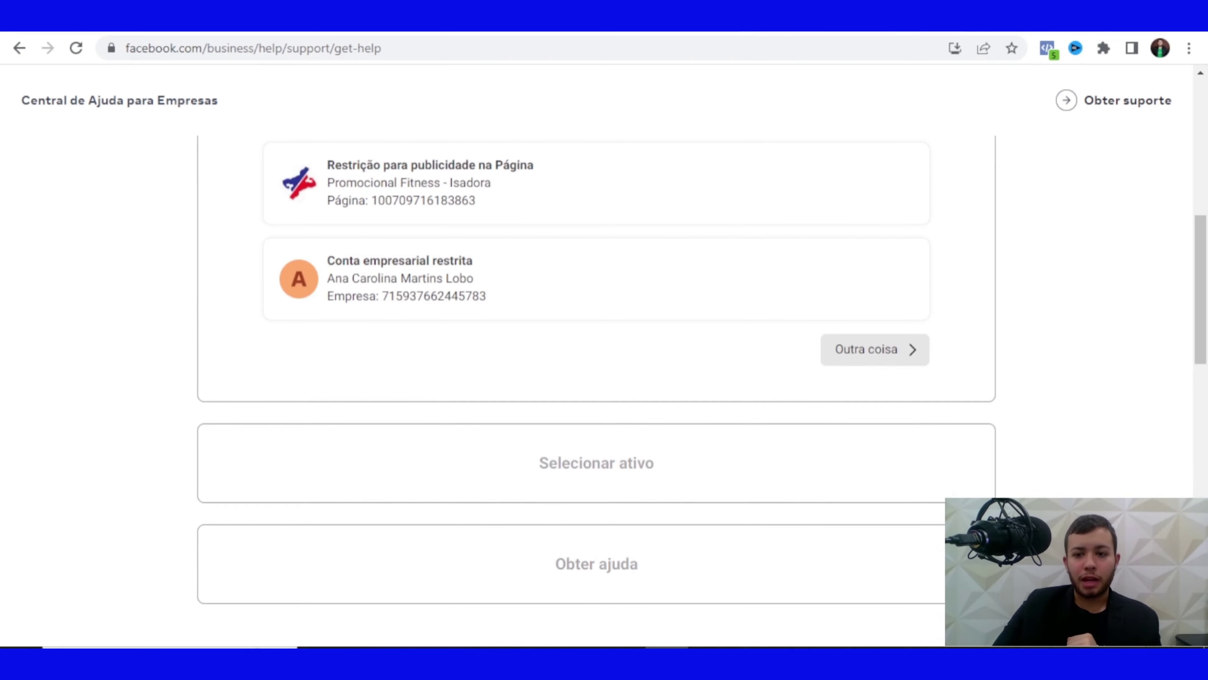
pyautogui.click(874, 350)
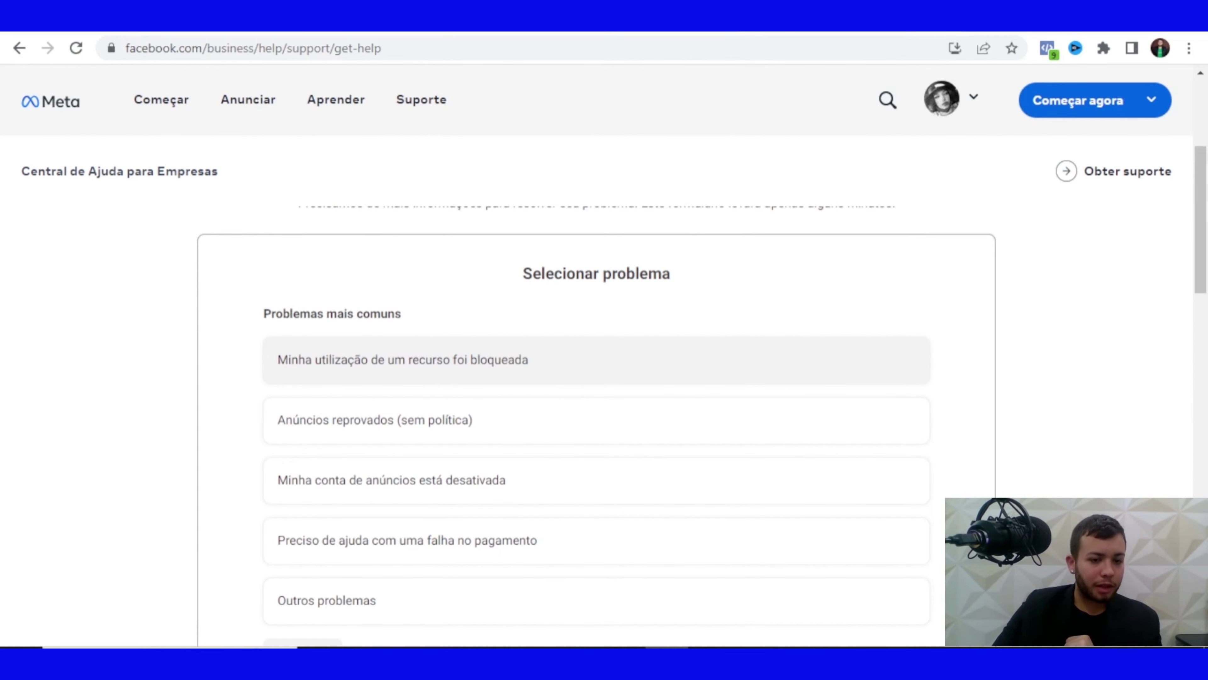
pyautogui.scroll(-2, 597, 376)
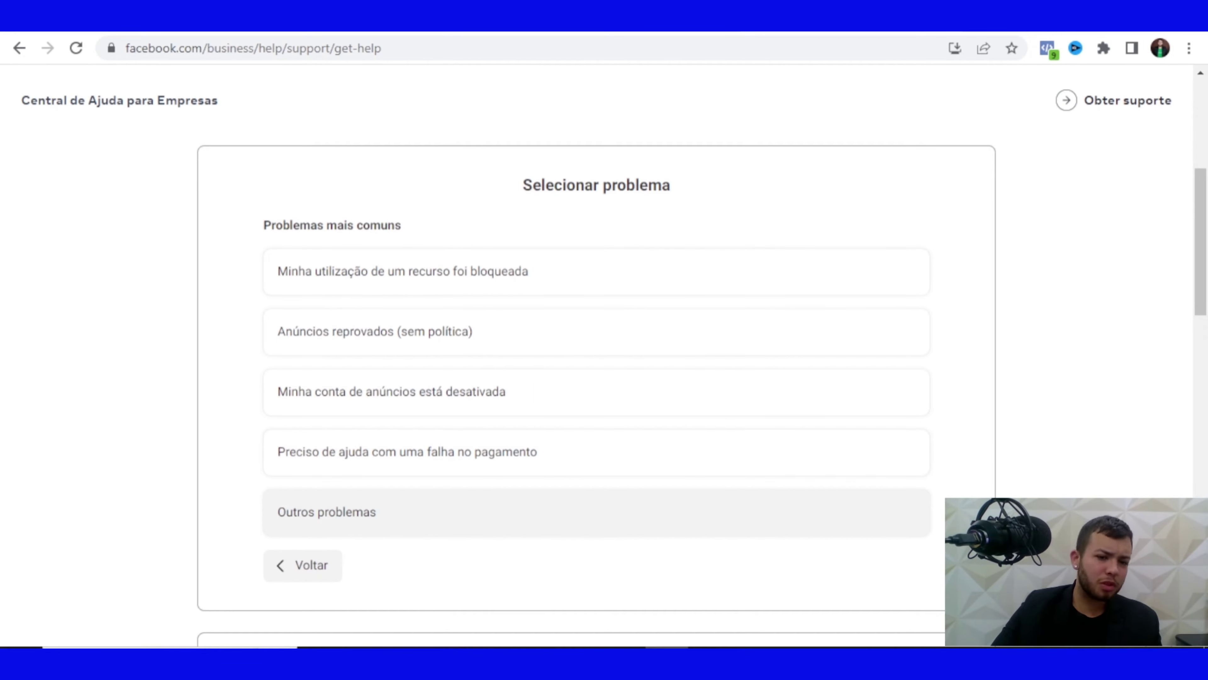
pyautogui.click(428, 512)
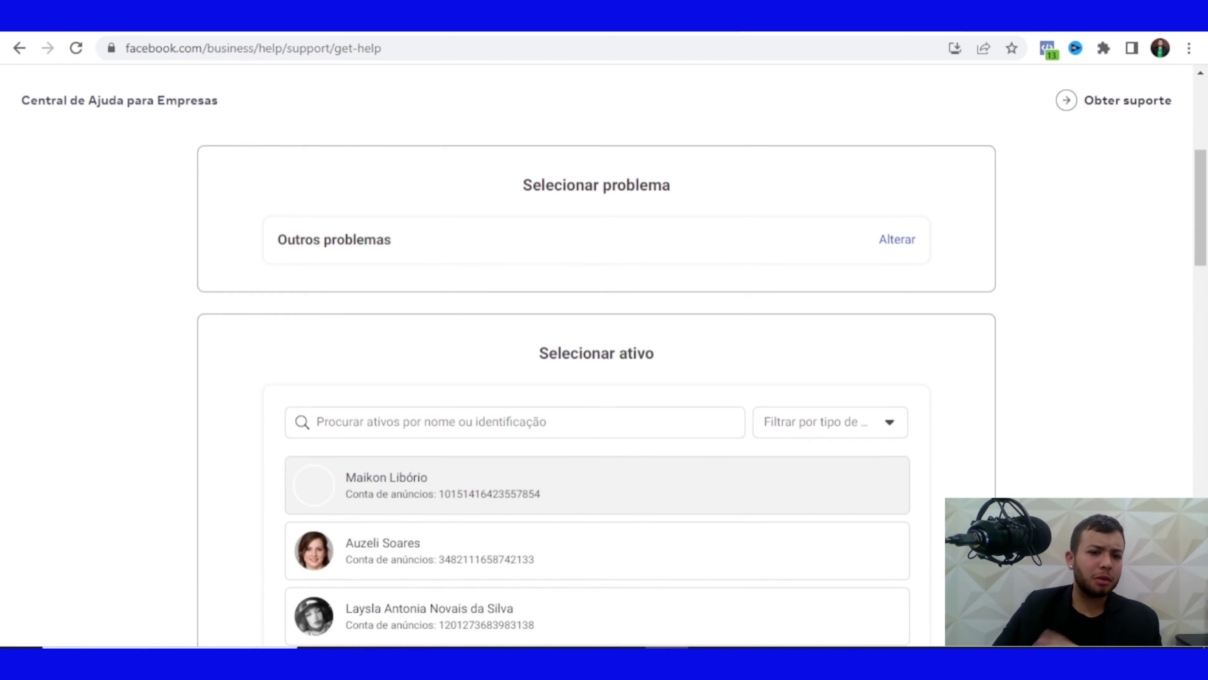
# Search assets for 'dr' and pick the Dr. Shape ad account
pyautogui.scroll(-2, 604, 390)
pyautogui.click(513, 333)
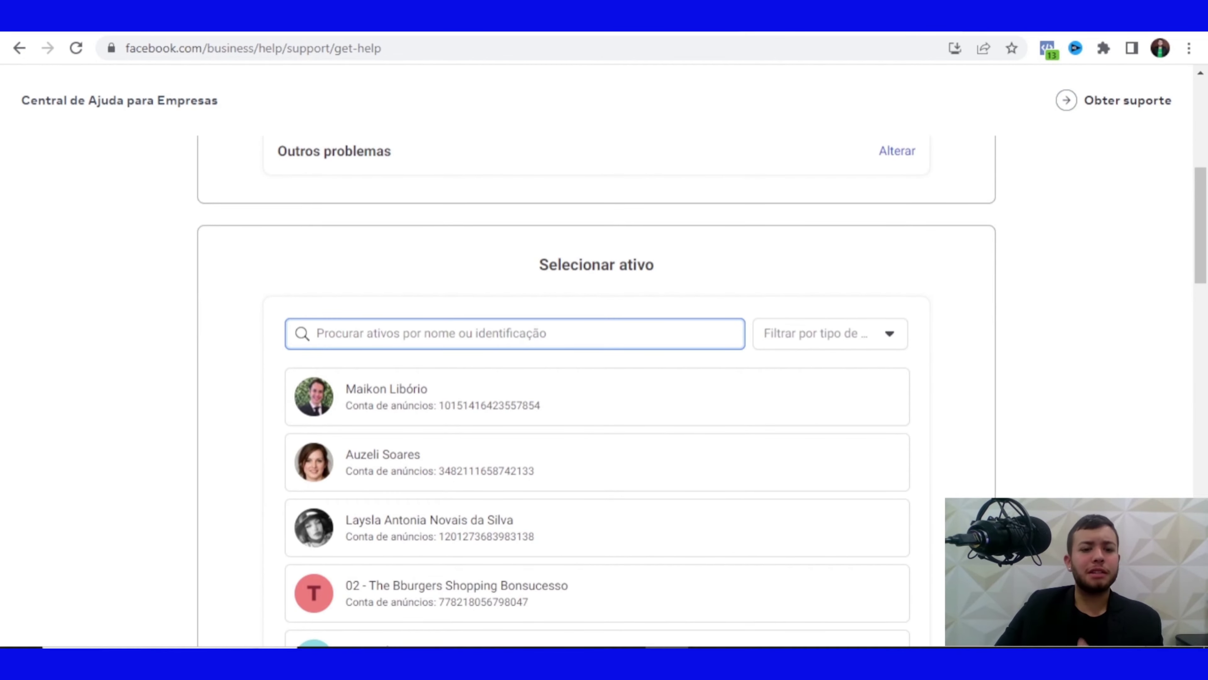
pyautogui.write('dr')
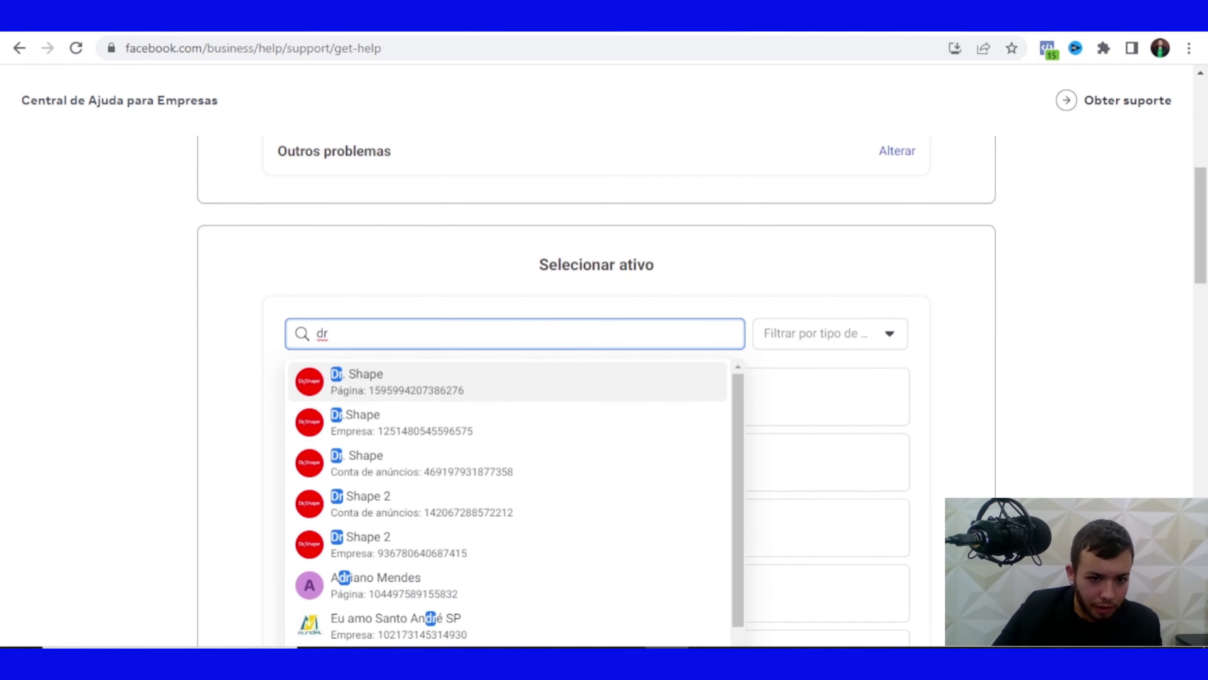
pyautogui.click(421, 463)
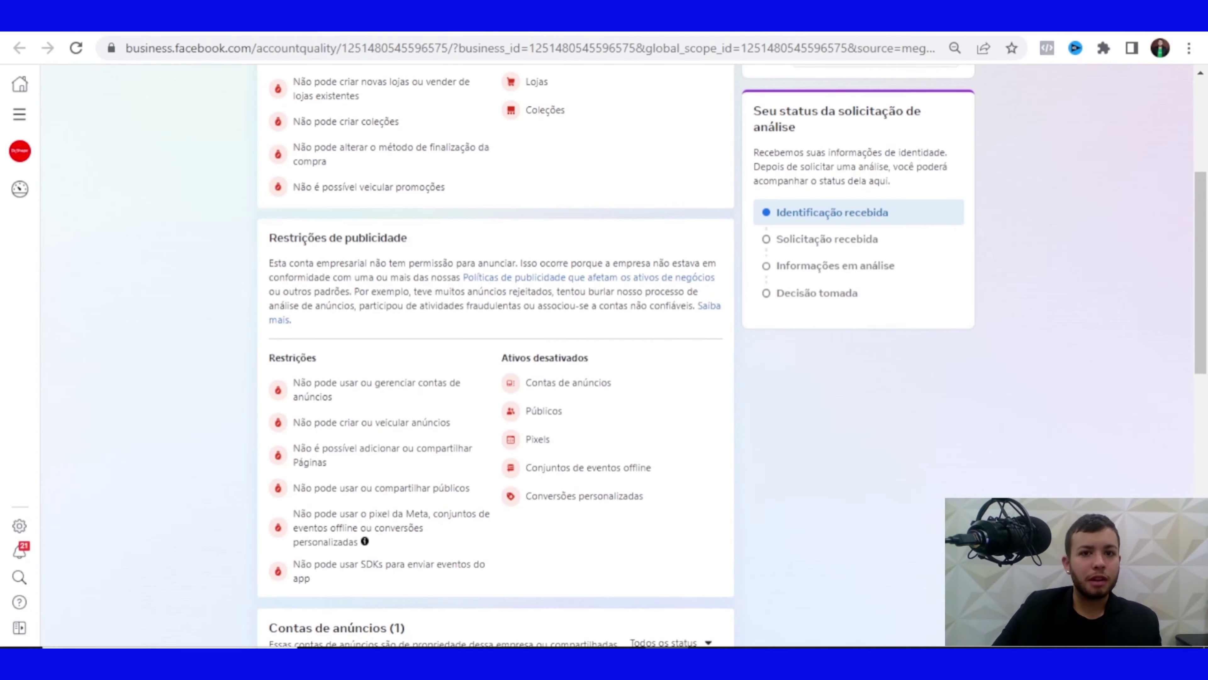
# Copy the Dr.Shape business ID and use it to change the asset to the Dr.Shape business
pyautogui.scroll(6, 495, 357)
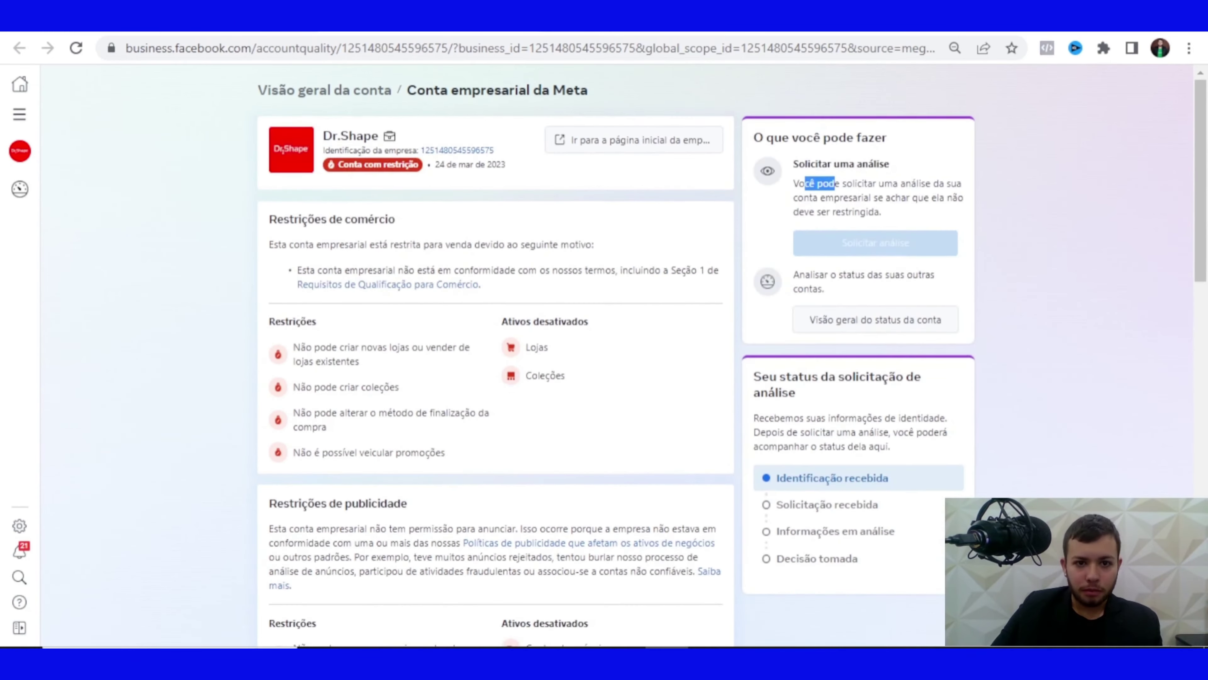
pyautogui.click(456, 150)
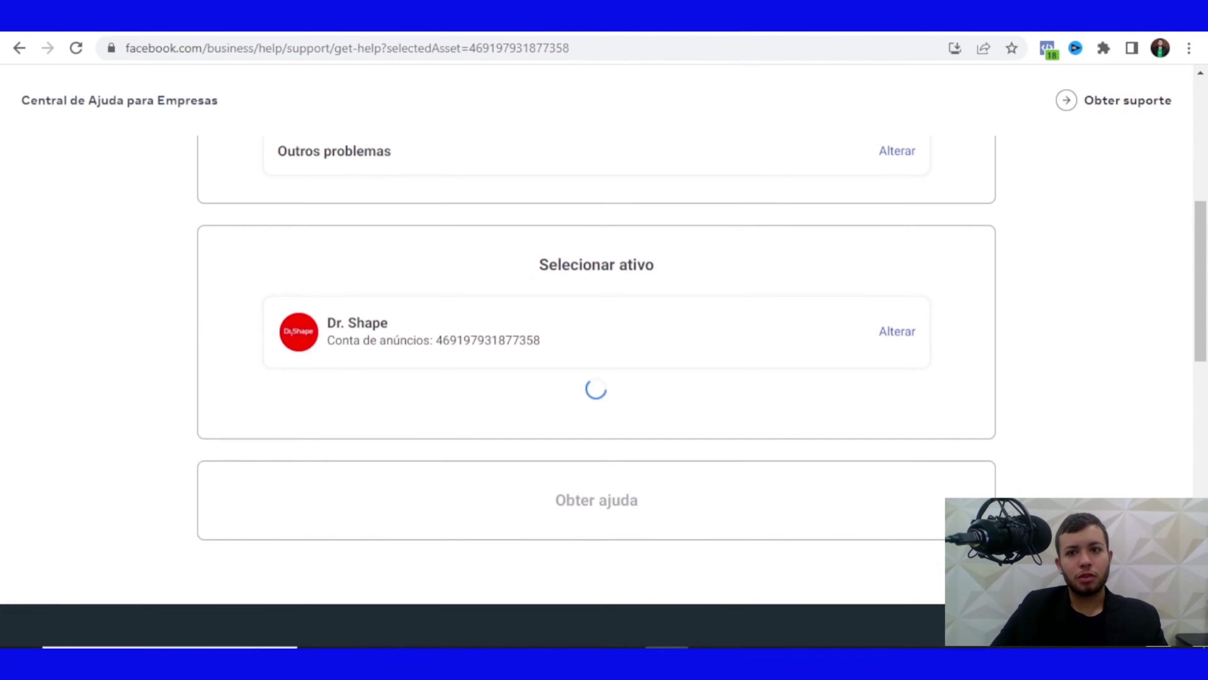
pyautogui.hotkey('ctrl', 'f')
pyautogui.hotkey('ctrl', 'v')
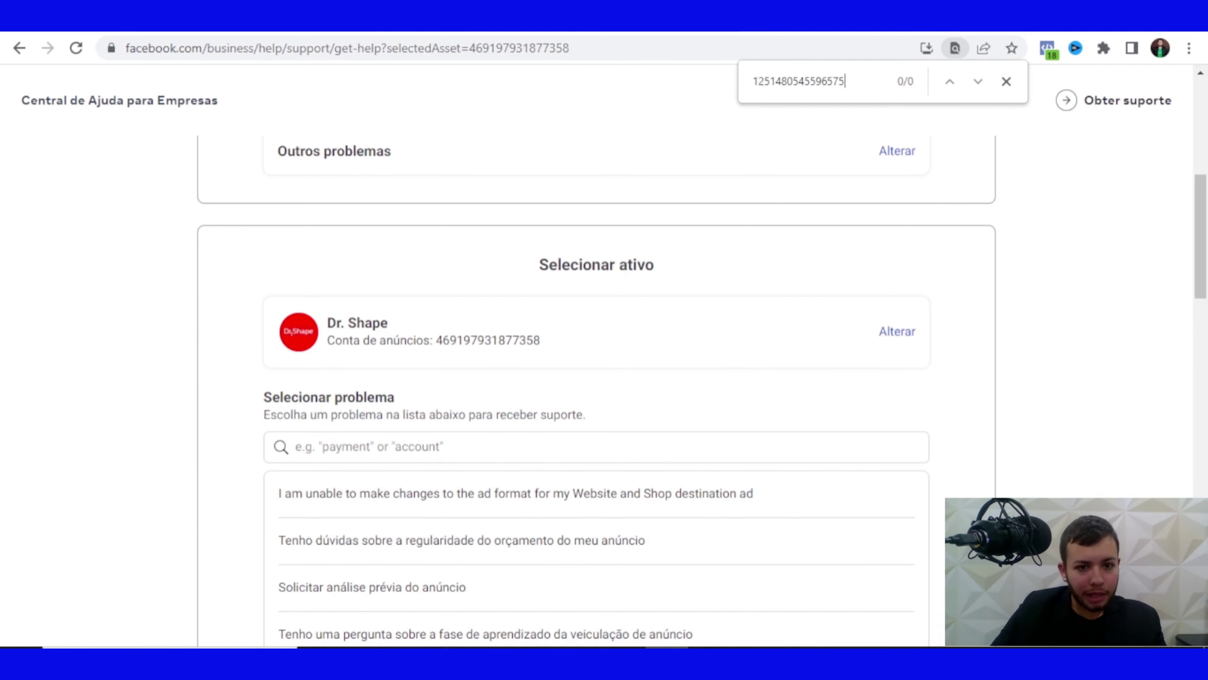
pyautogui.click(595, 447)
pyautogui.hotkey('ctrl', 'v')
pyautogui.scroll(4, 597, 356)
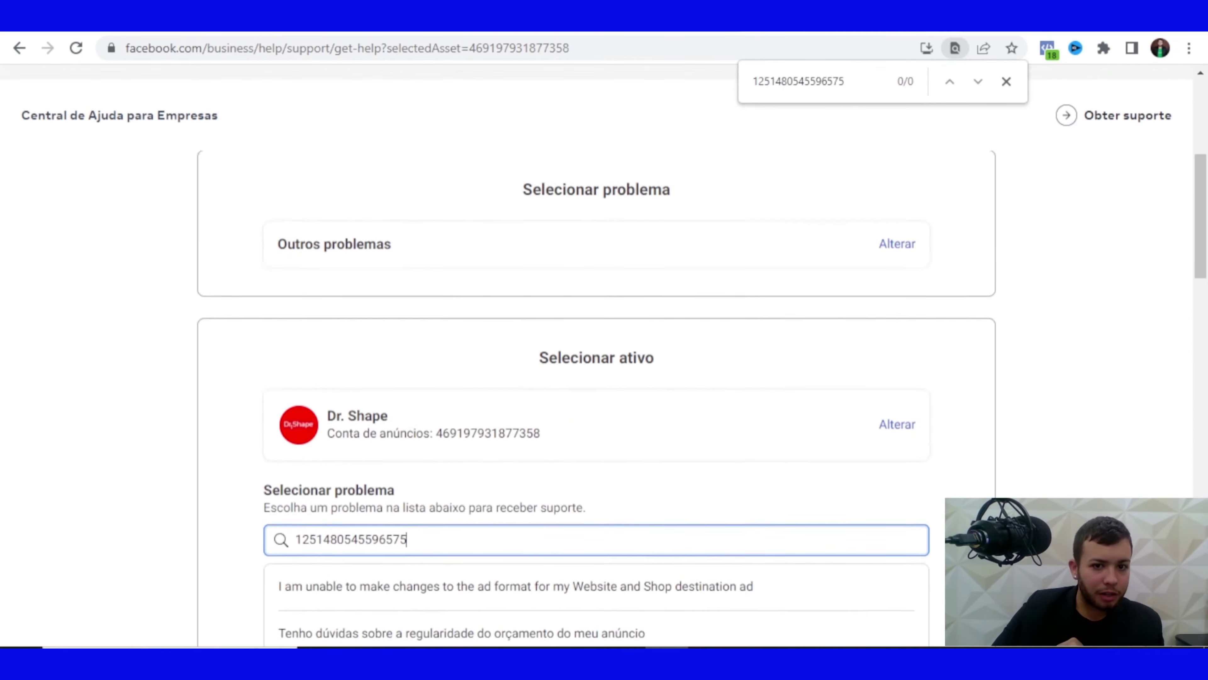
pyautogui.click(897, 508)
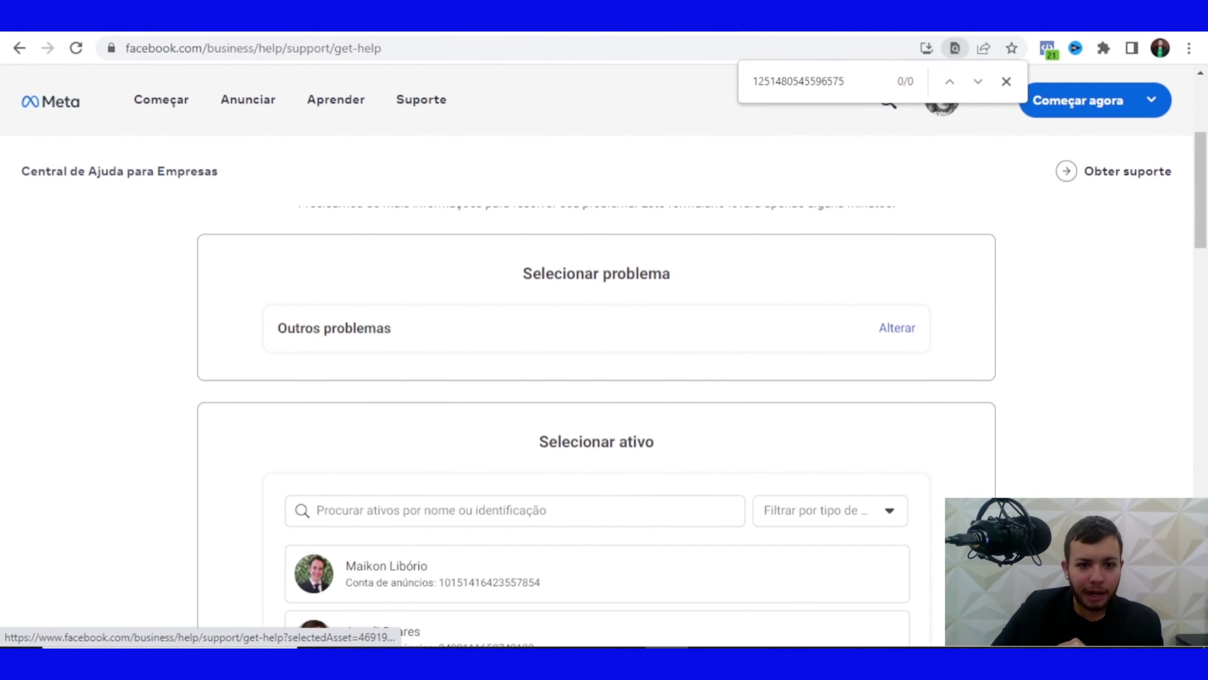
pyautogui.hotkey('ctrl', 'v')
pyautogui.scroll(-3, 597, 357)
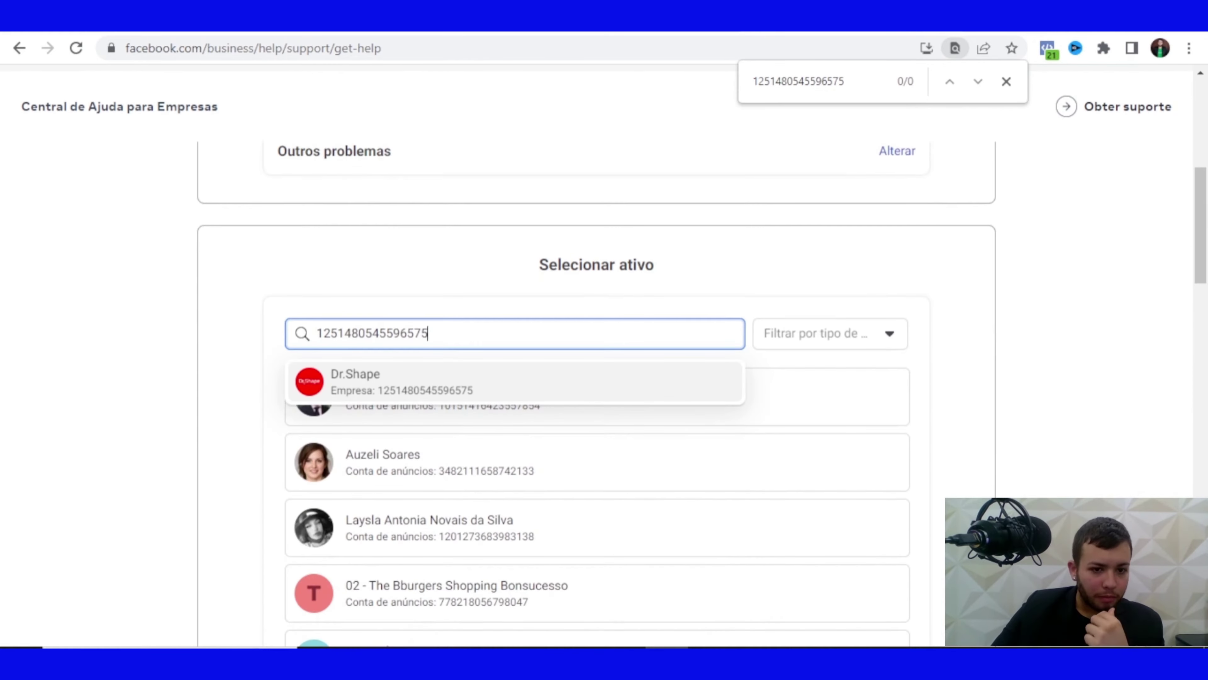
pyautogui.click(514, 381)
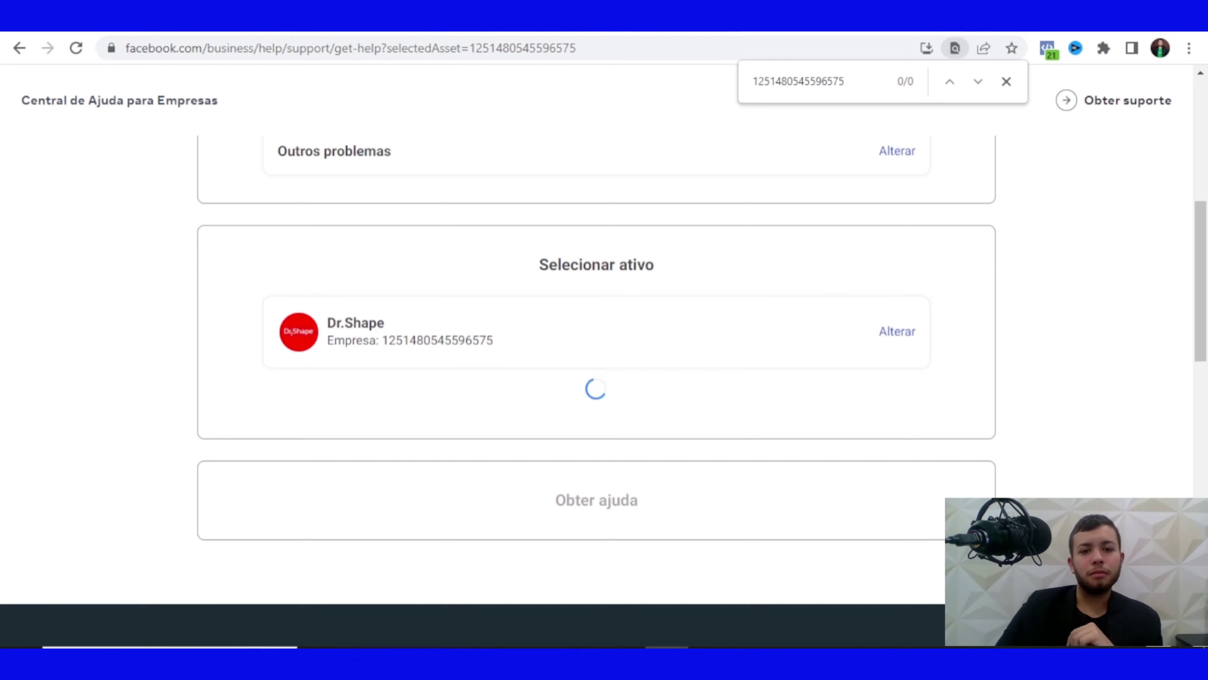
# Search the problem list for 'REEMBOLSO' and choose 'Tenho uma dúvida sobre cobrança'
pyautogui.scroll(-3, 597, 362)
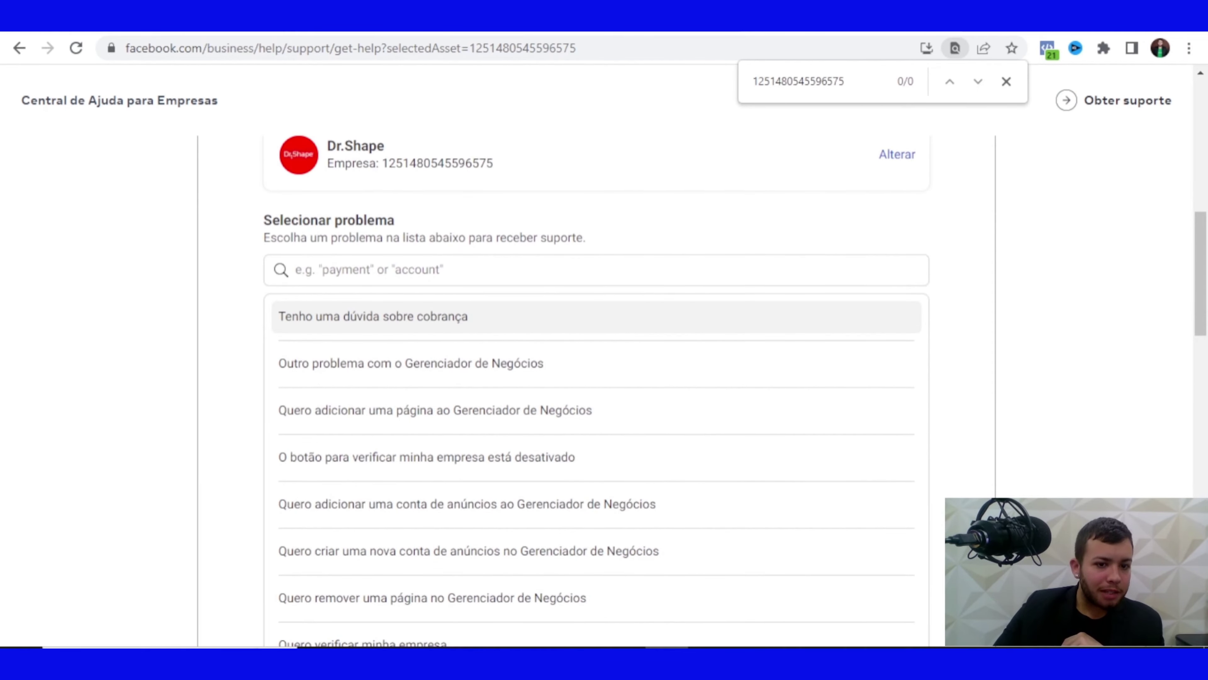
pyautogui.scroll(-2, 596, 285)
pyautogui.scroll(5, 596, 333)
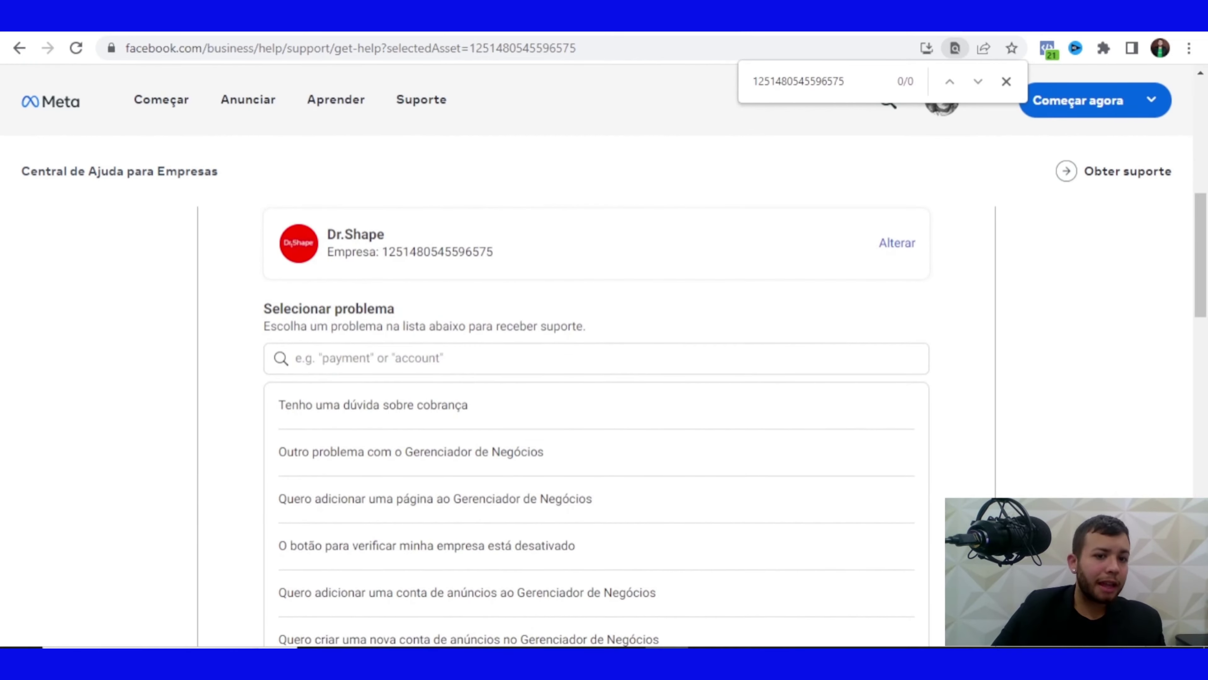
pyautogui.click(523, 358)
pyautogui.write('REEM')
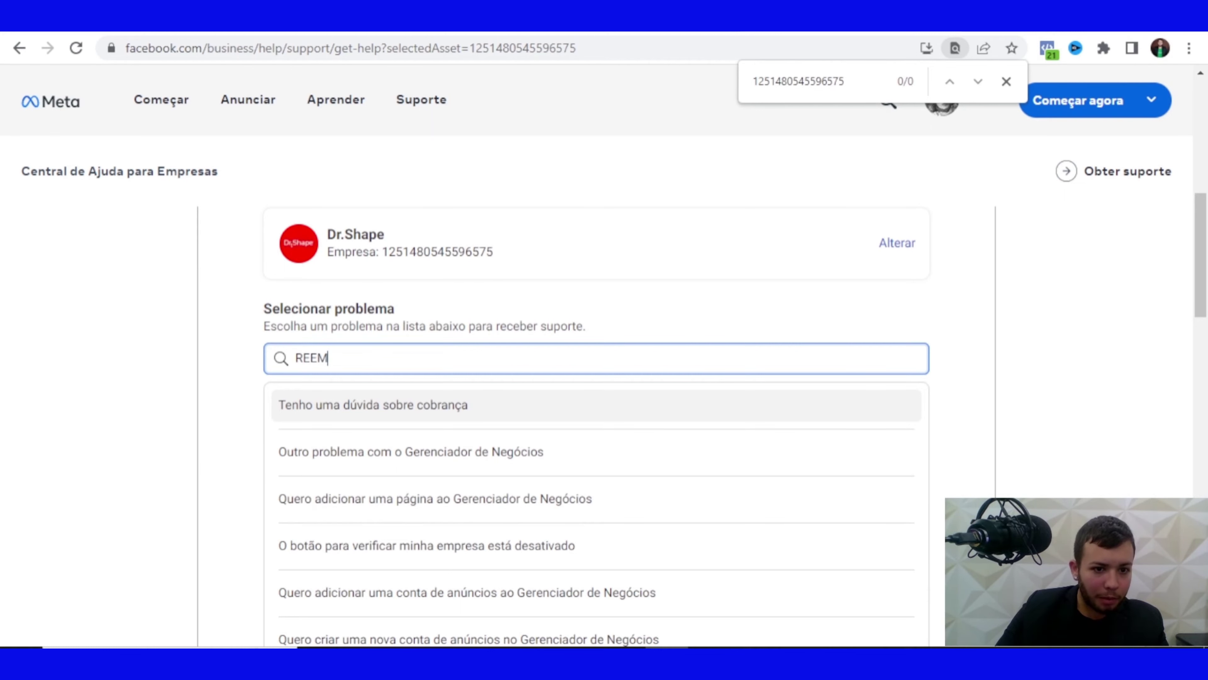
pyautogui.write('BOLSO')
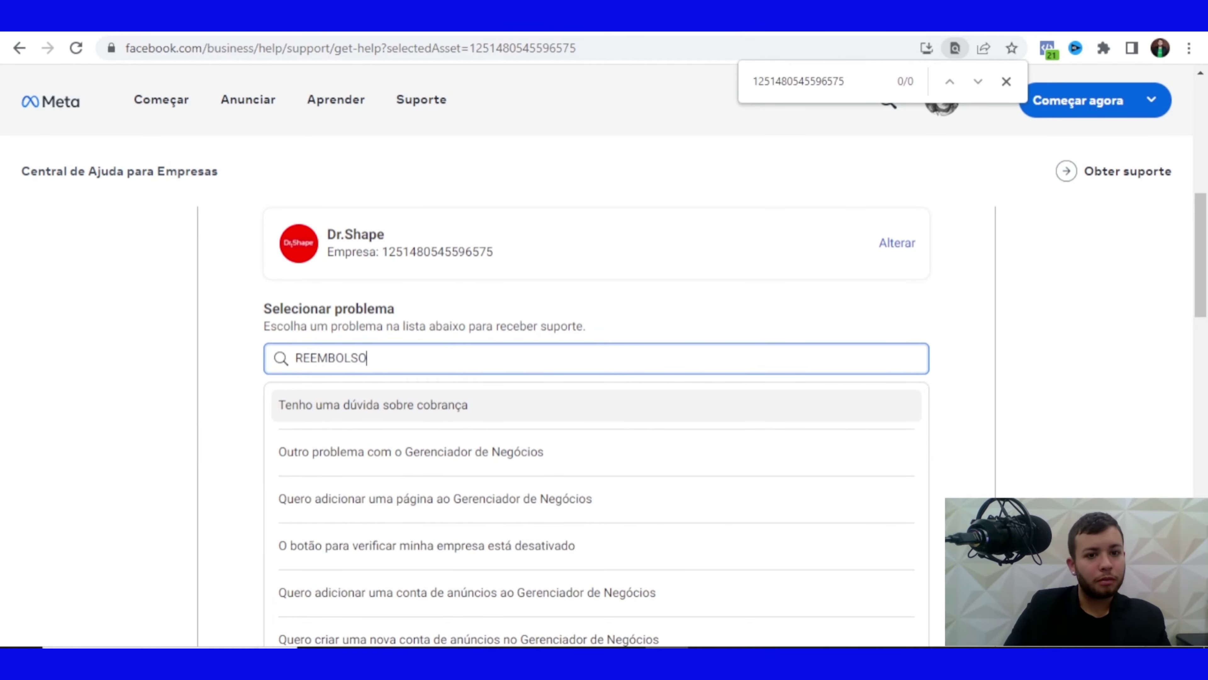
pyautogui.press('Return')
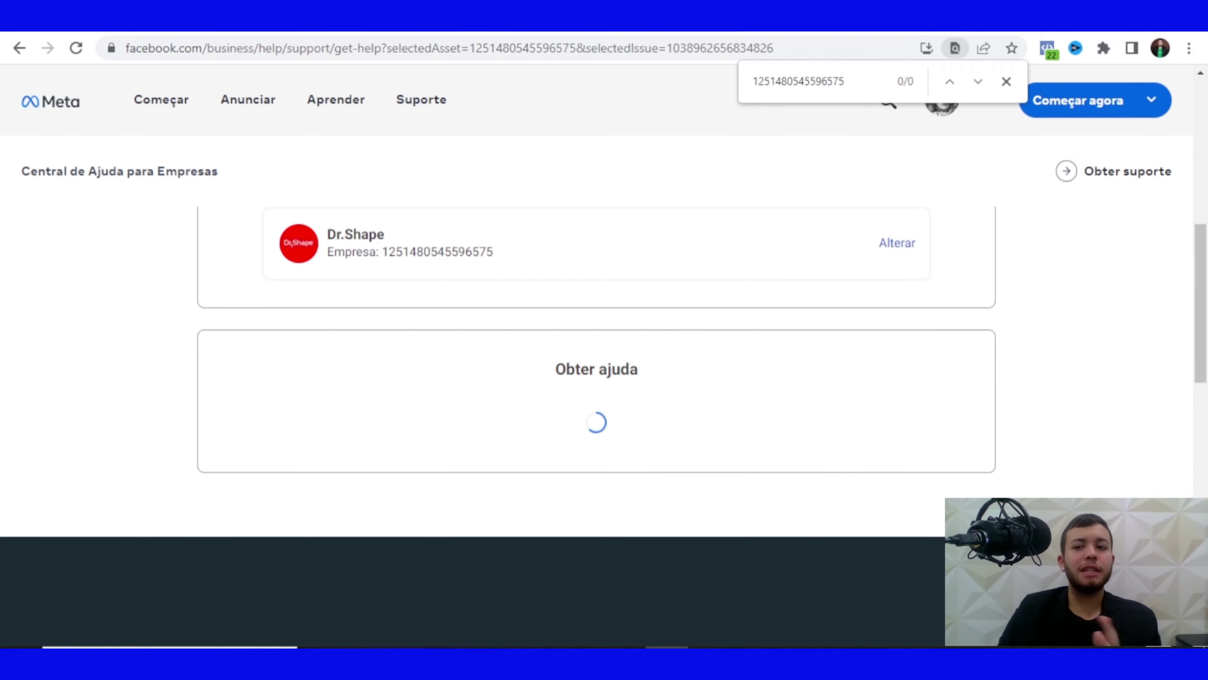
# Write 'Reembolso no Facebook Ads' in the investigation details box
pyautogui.scroll(-5, 597, 381)
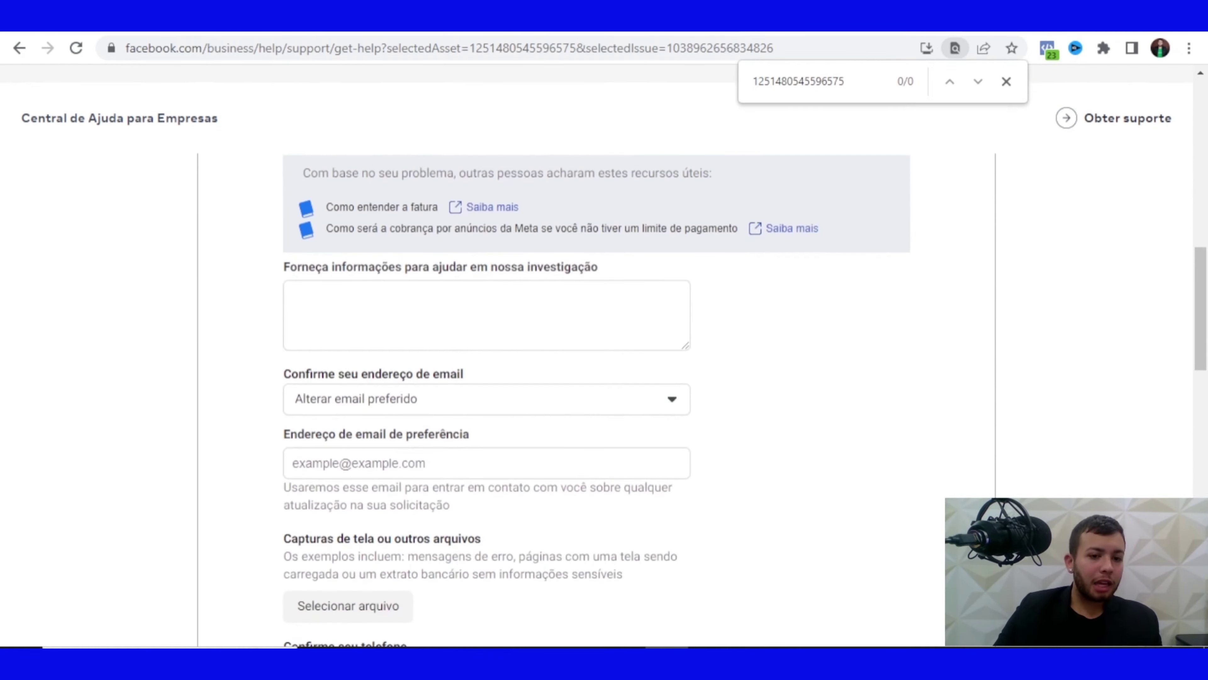
pyautogui.click(333, 304)
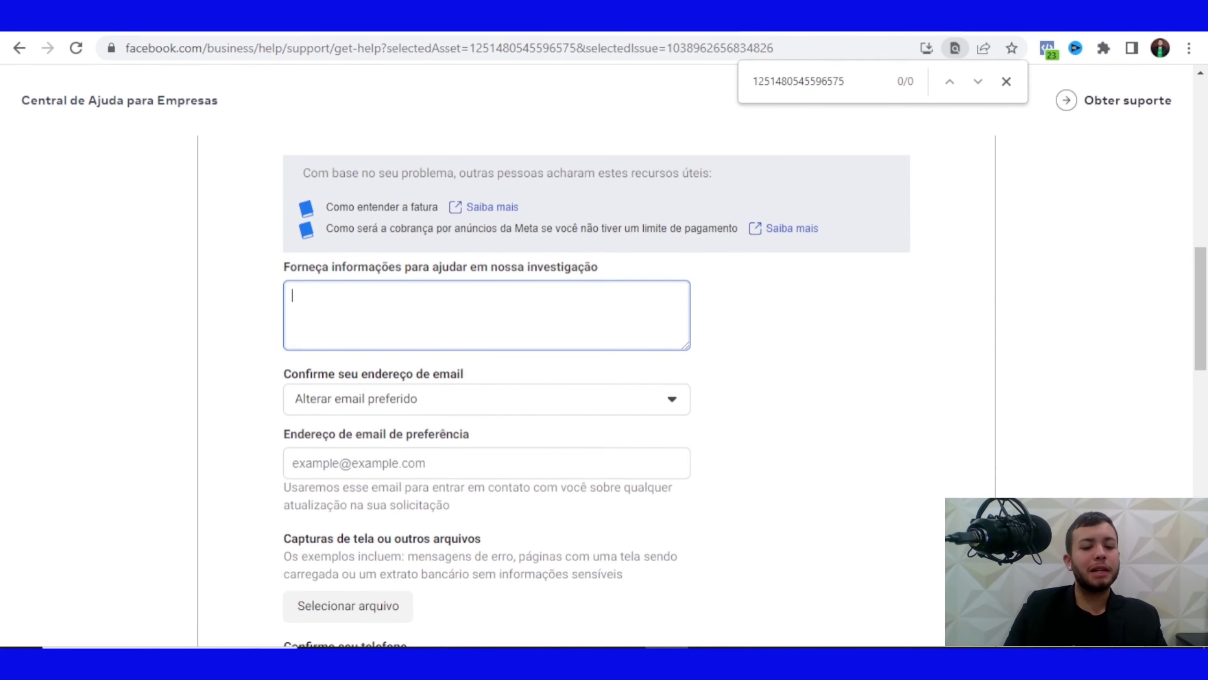
pyautogui.write('rrr')
pyautogui.press('BackSpace')
pyautogui.press('BackSpace')
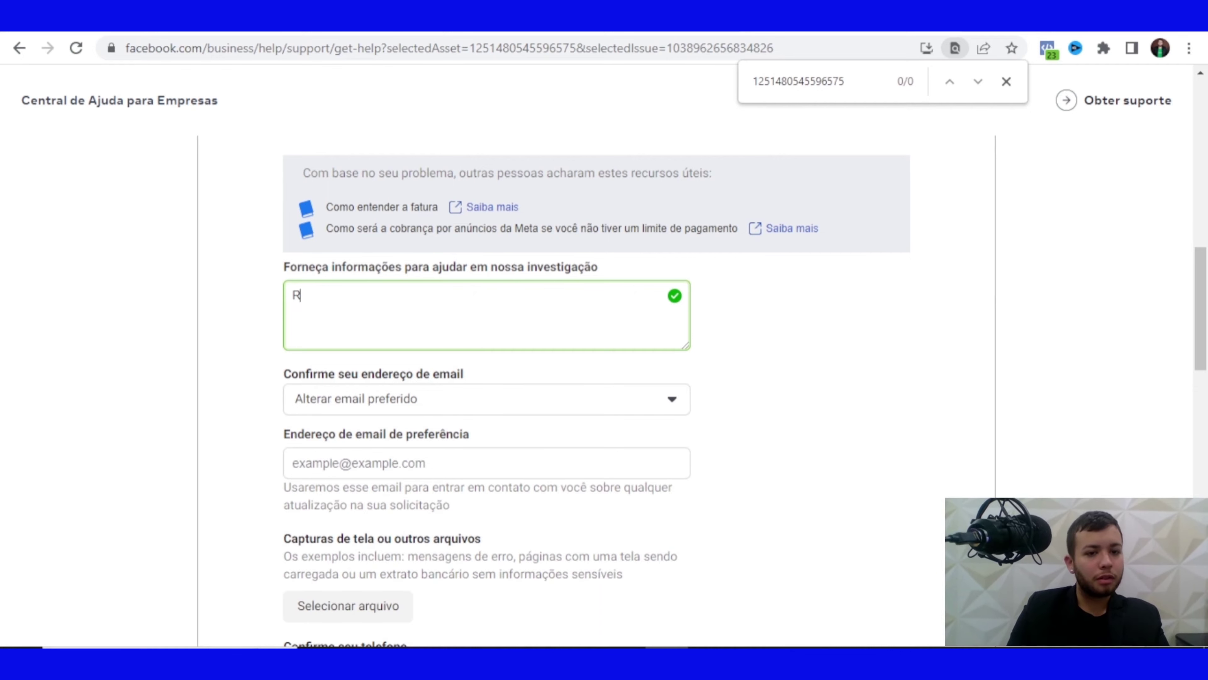
pyautogui.write('eembolso no ')
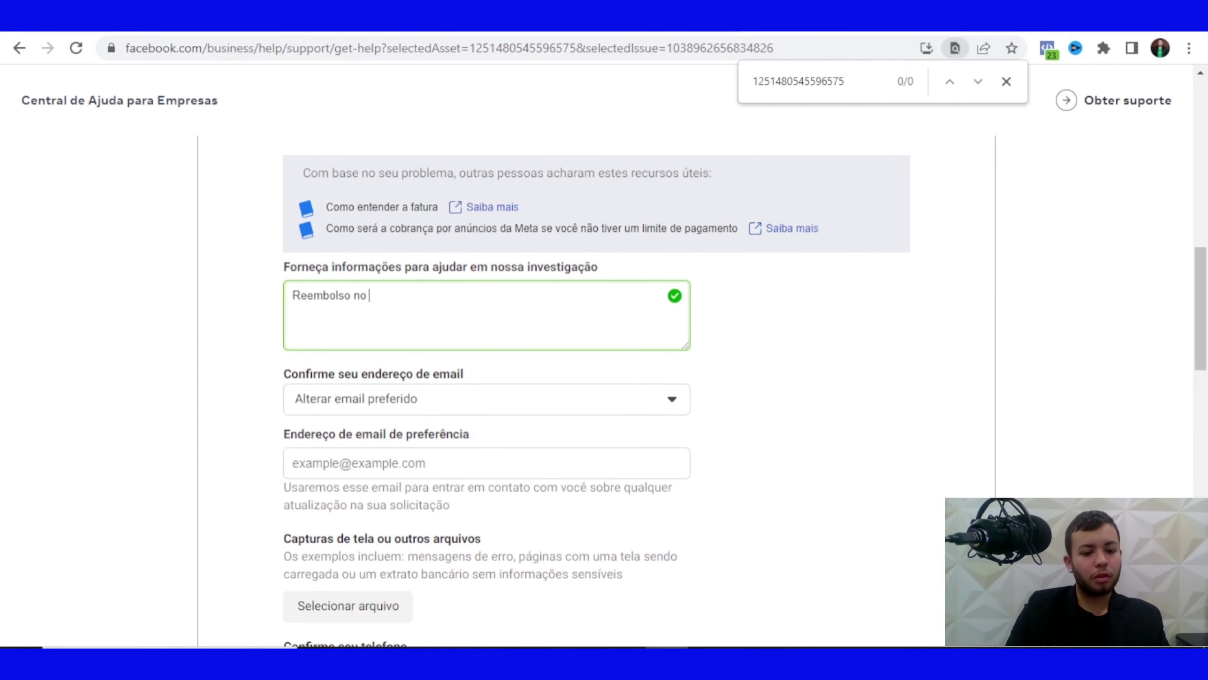
pyautogui.write('Facebook ')
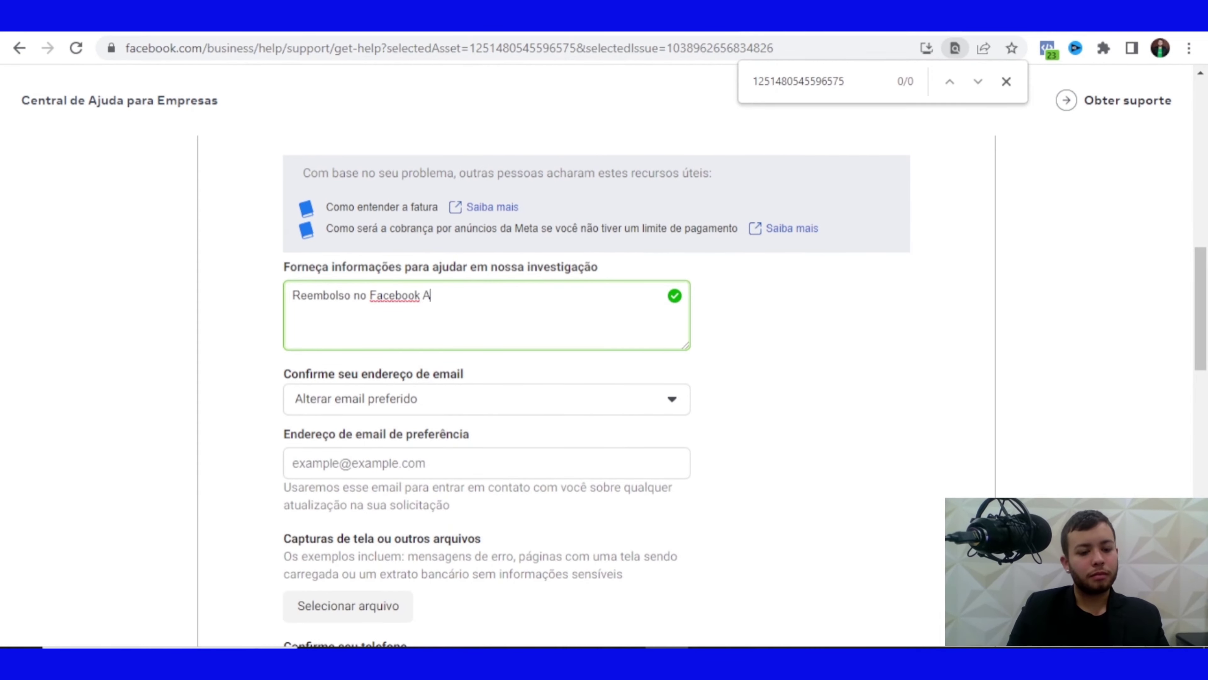
pyautogui.write('Ads')
pyautogui.tripleClick(395, 295)
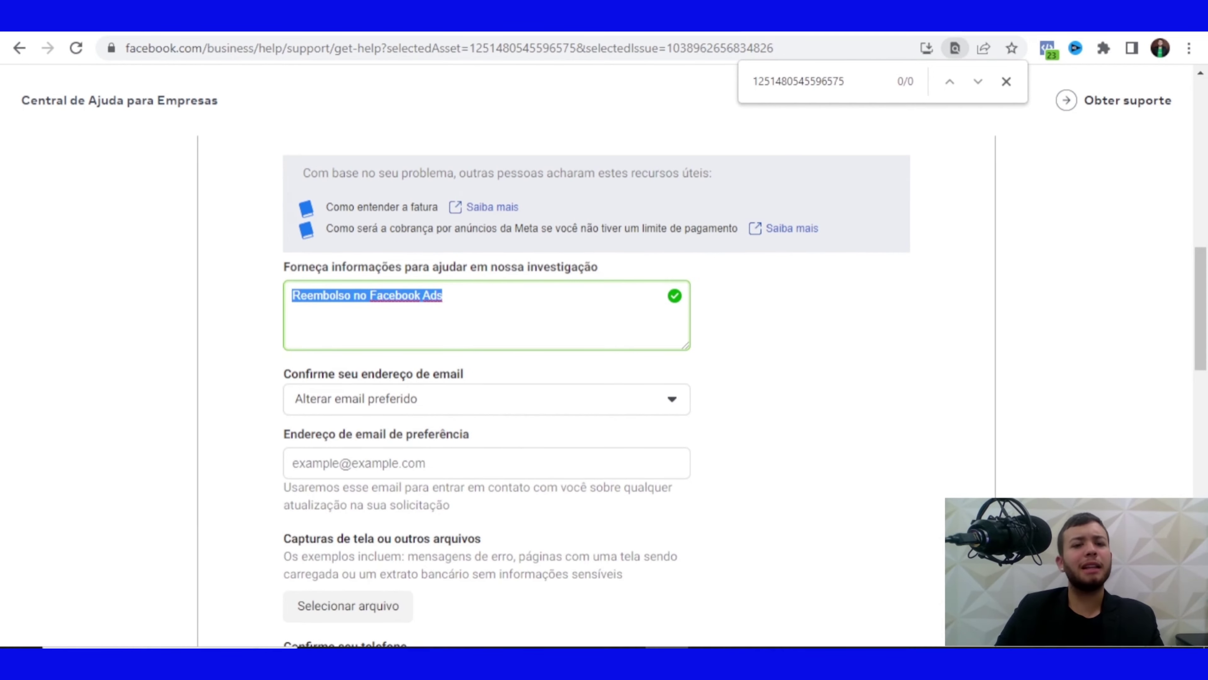
pyautogui.click(357, 295)
pyautogui.moveTo(443, 295); pyautogui.dragTo(291, 295)
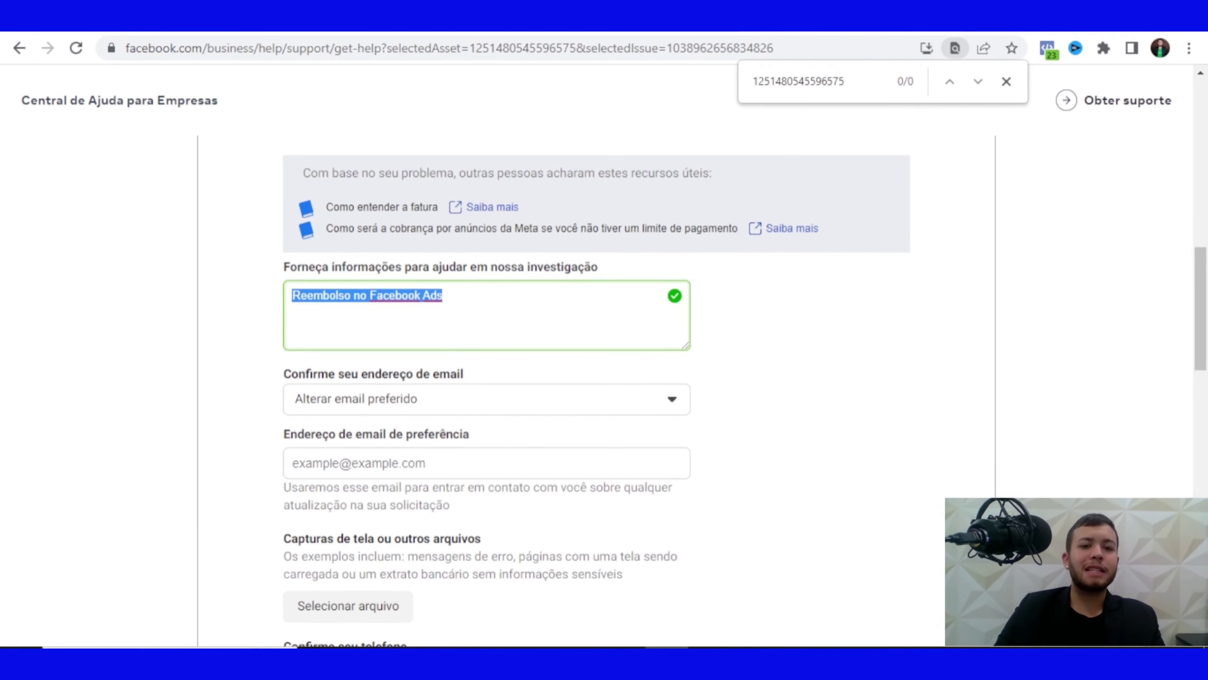
# Change the preferred e-mail and enter the new contact e-mail address
pyautogui.click(485, 399)
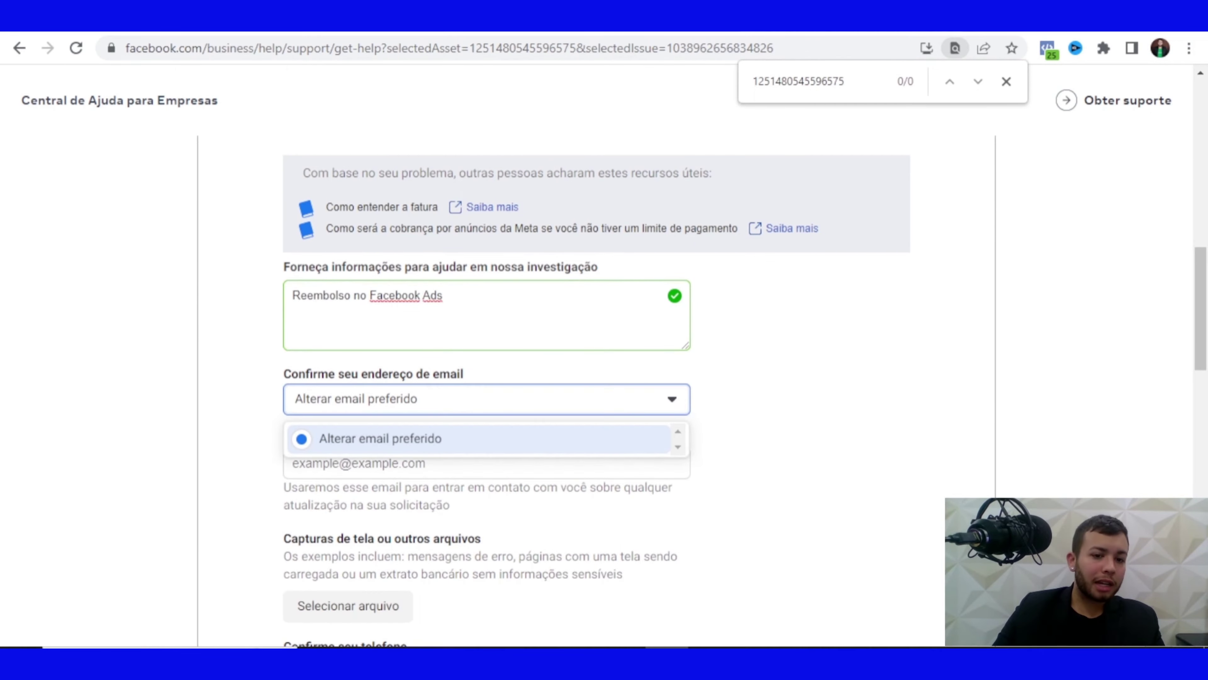
pyautogui.click(377, 435)
pyautogui.click(485, 463)
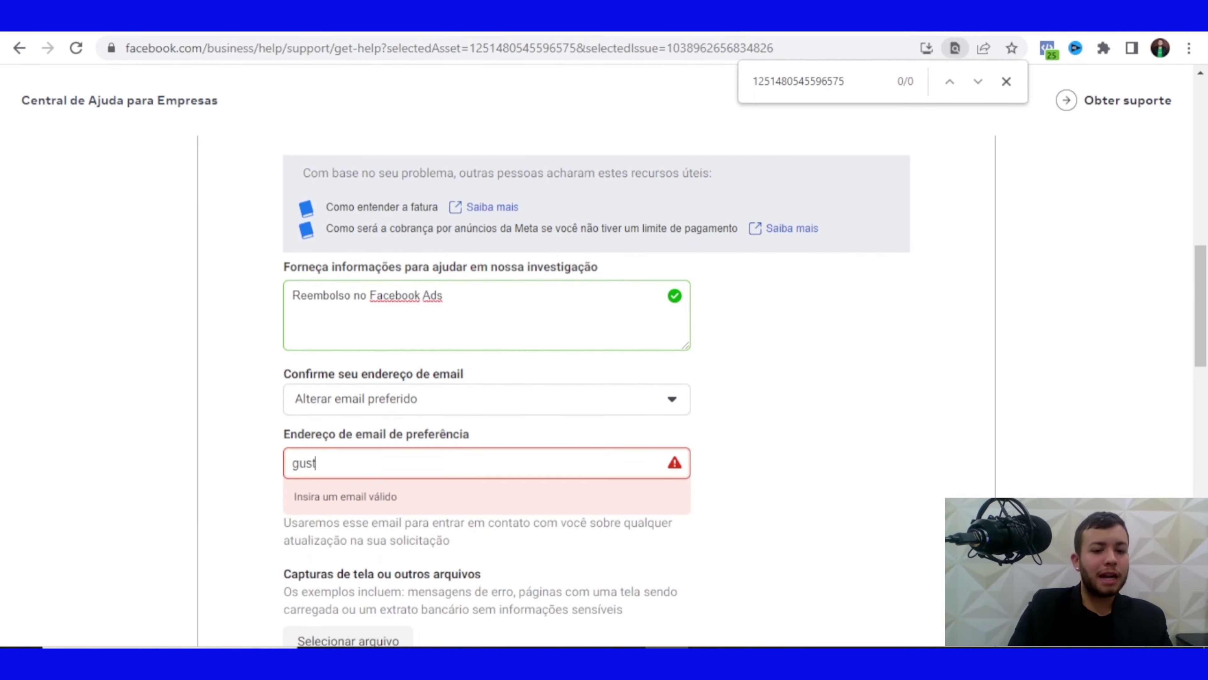
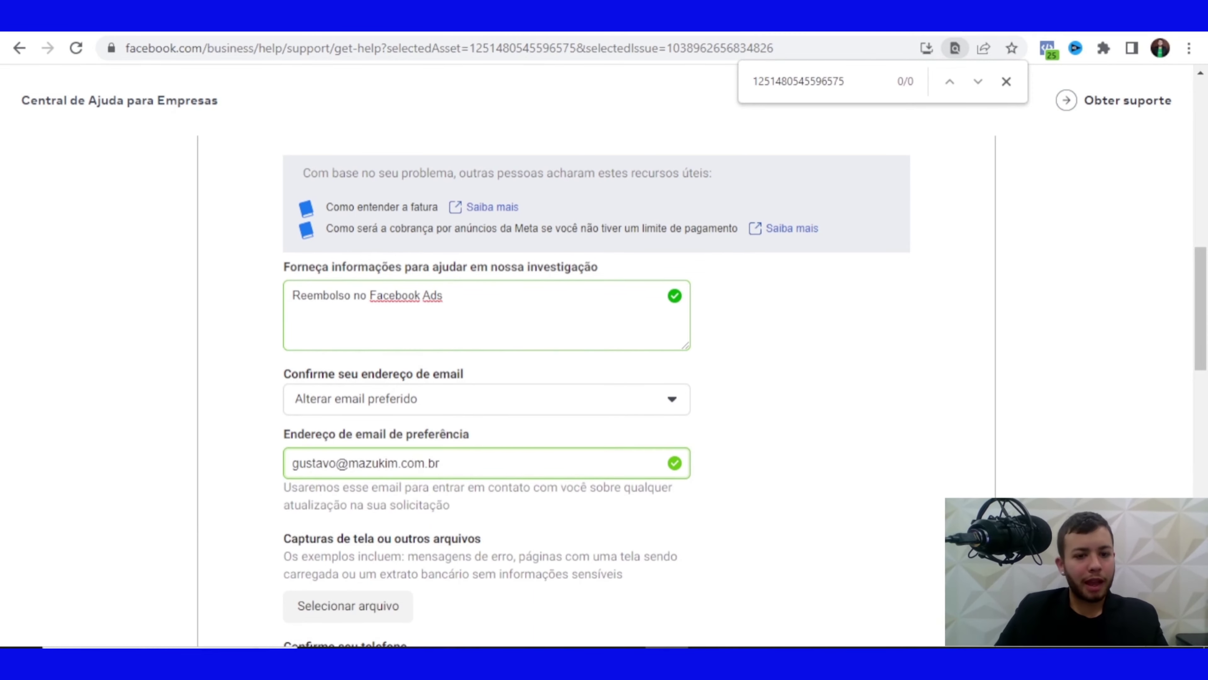
pyautogui.scroll(-3, 595, 380)
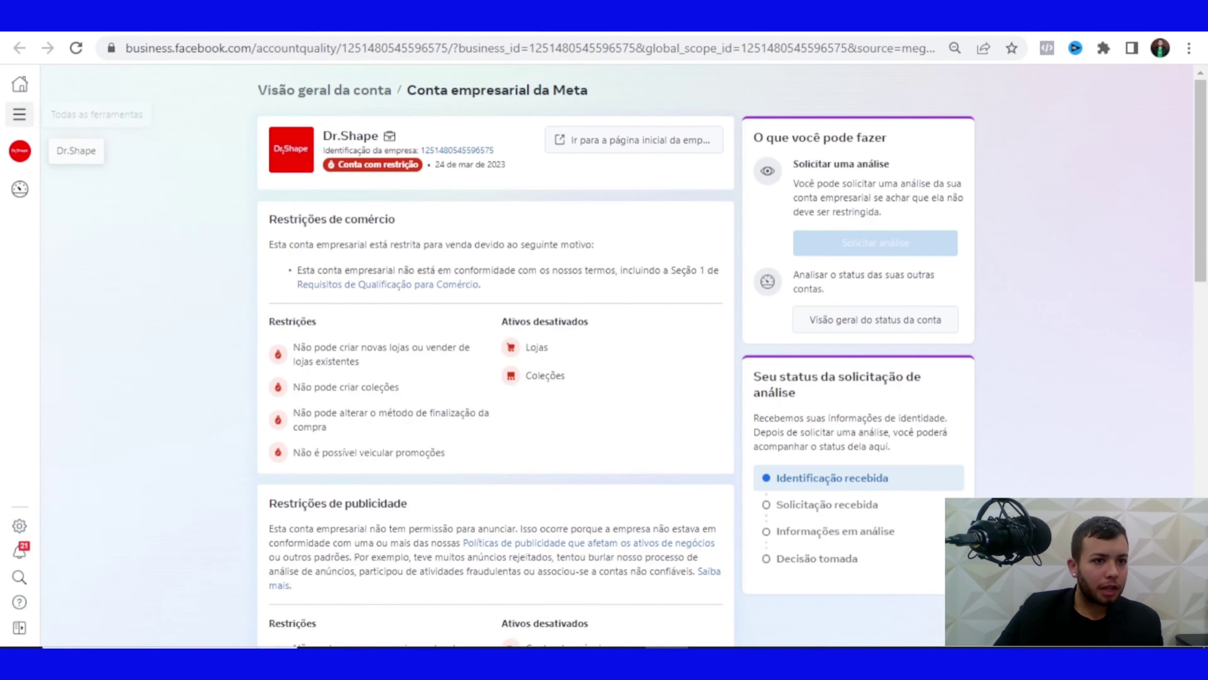
# Open Cobrança from All tools in a new tab and show the Dr. Shape ad account's billing details
pyautogui.click(19, 115)
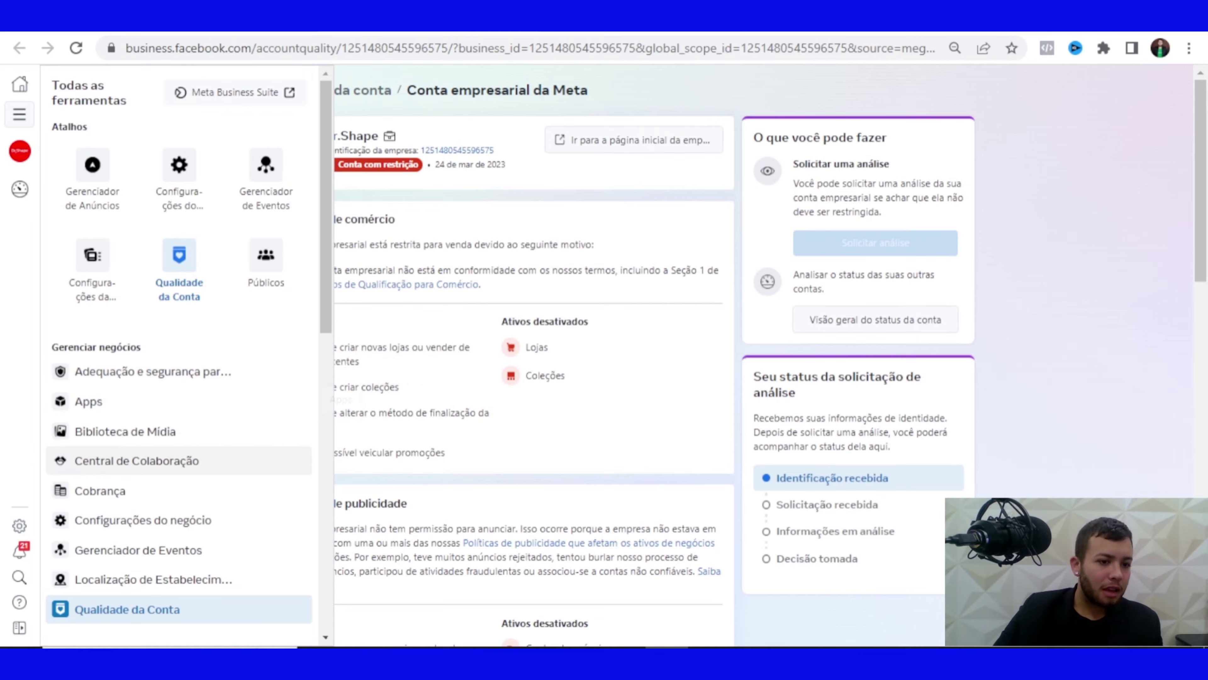
pyautogui.rightClick(126, 492)
pyautogui.click(214, 505)
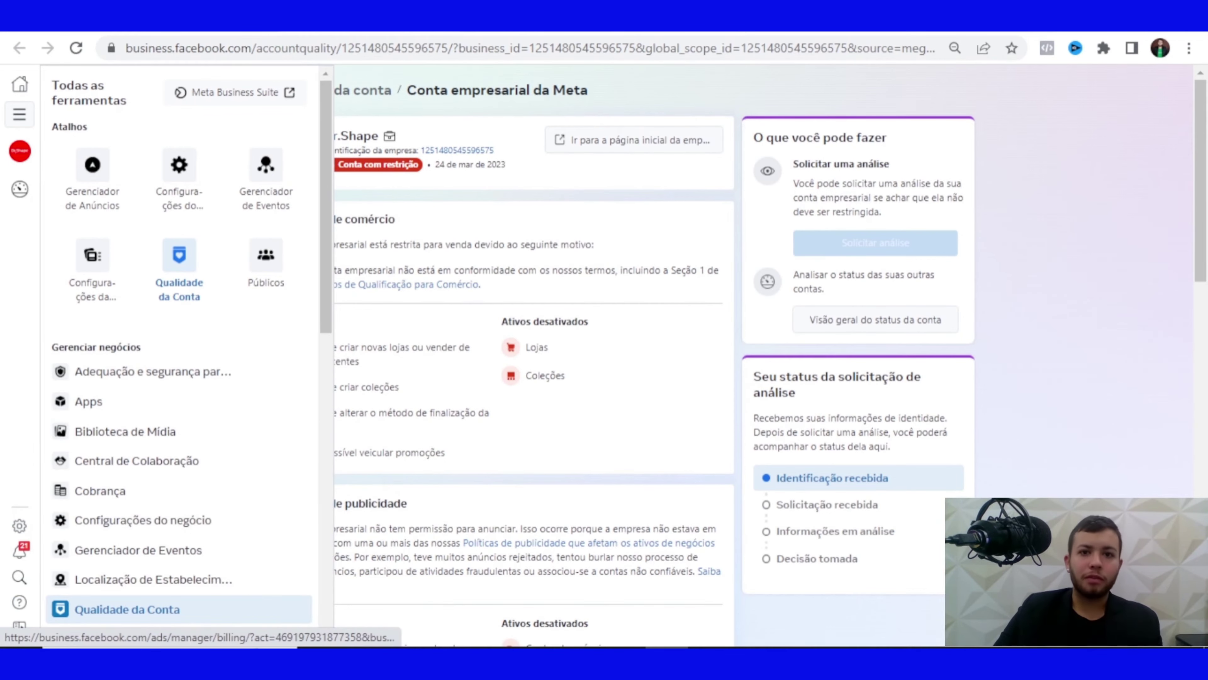
pyautogui.hotkey('ctrl', 'Tab')
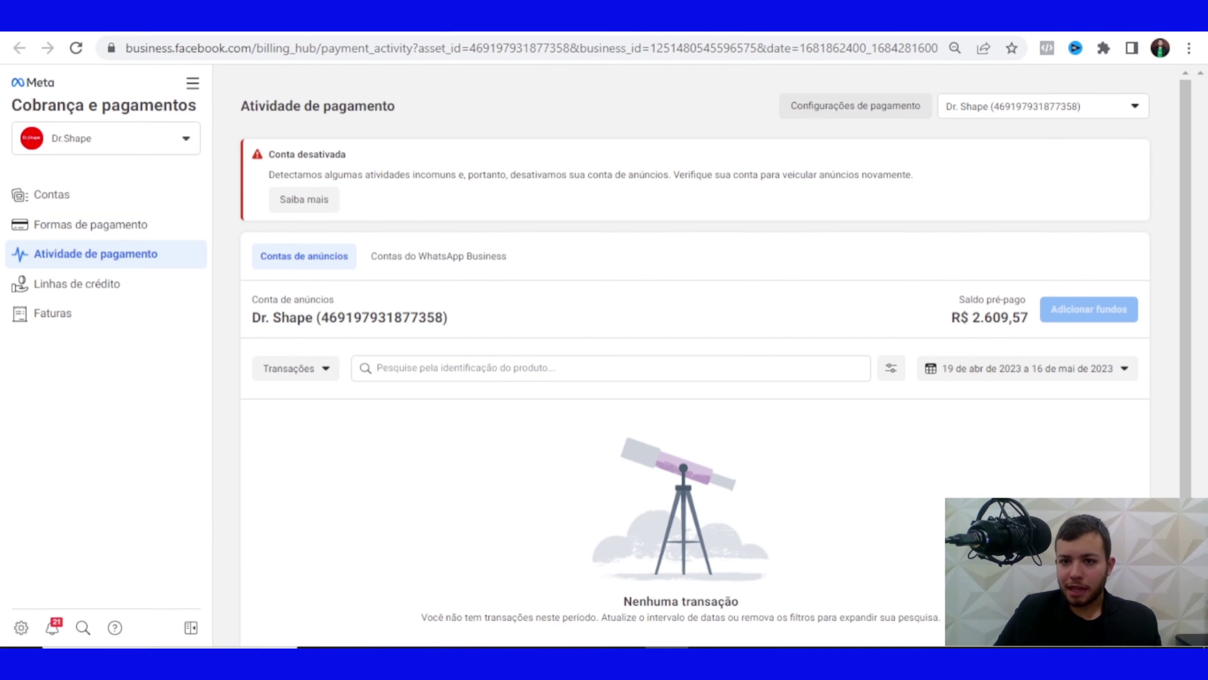
pyautogui.click(855, 106)
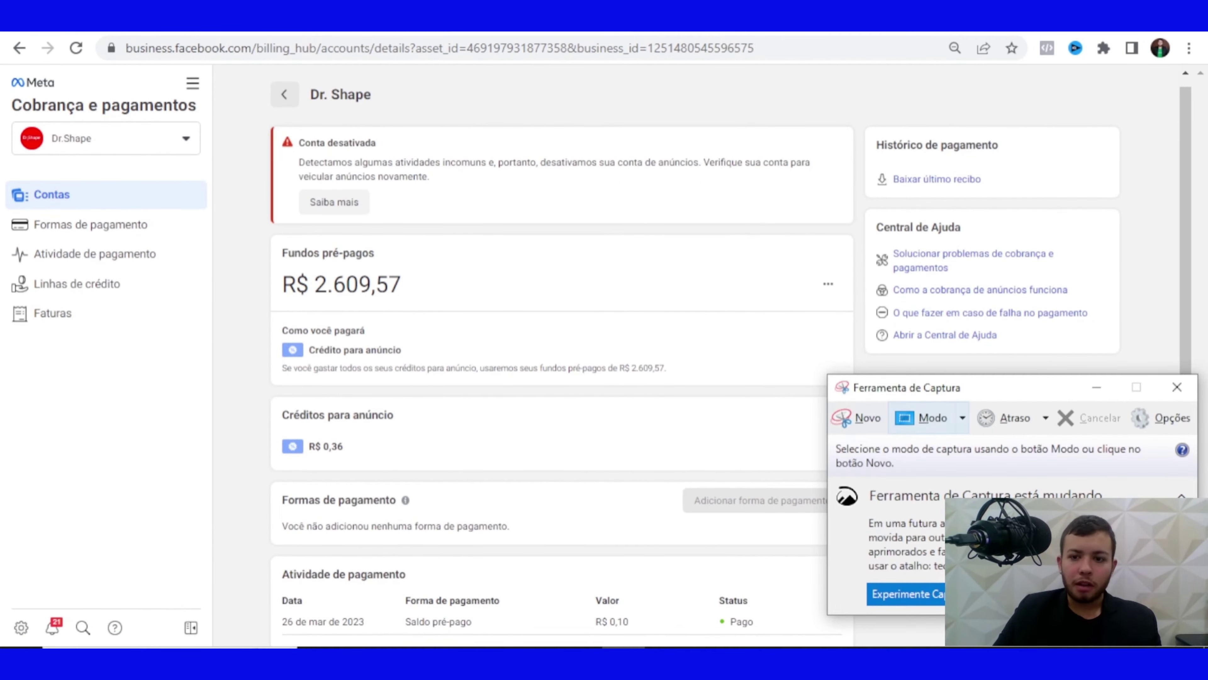
# Capture a Snipping Tool screenshot of the Dr. Shape billing details, then minimize the tool
pyautogui.hotkey('ctrl', 'n')
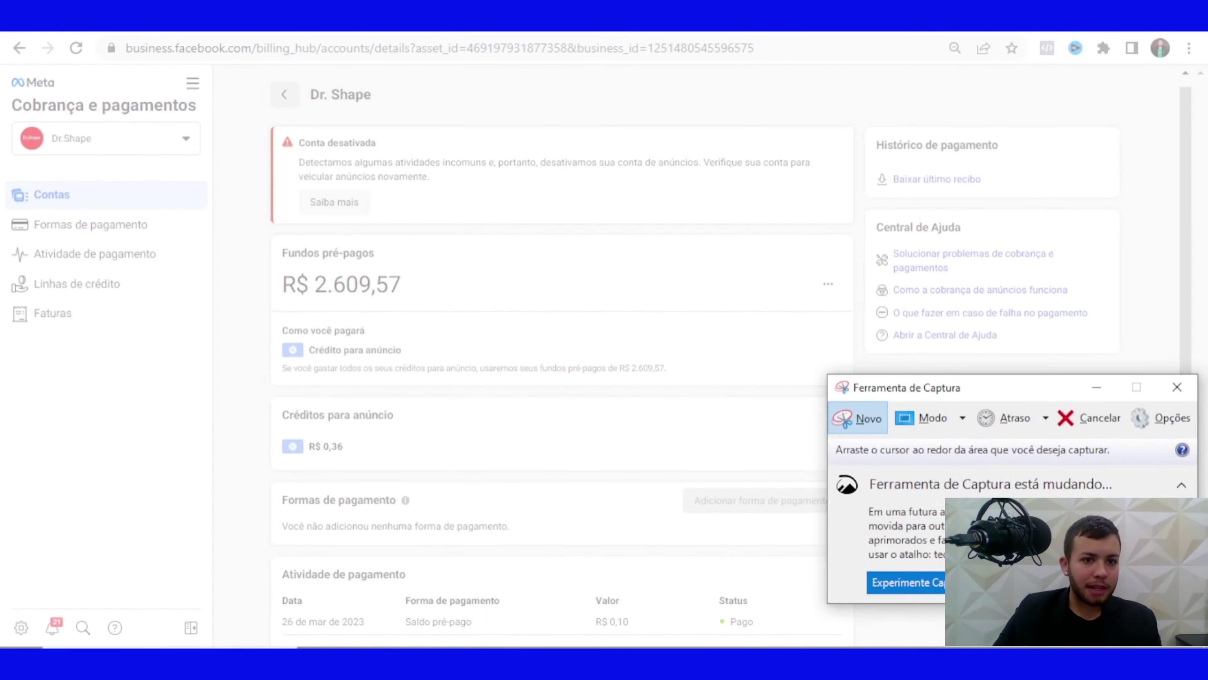
pyautogui.moveTo(255, 67); pyautogui.dragTo(852, 468)
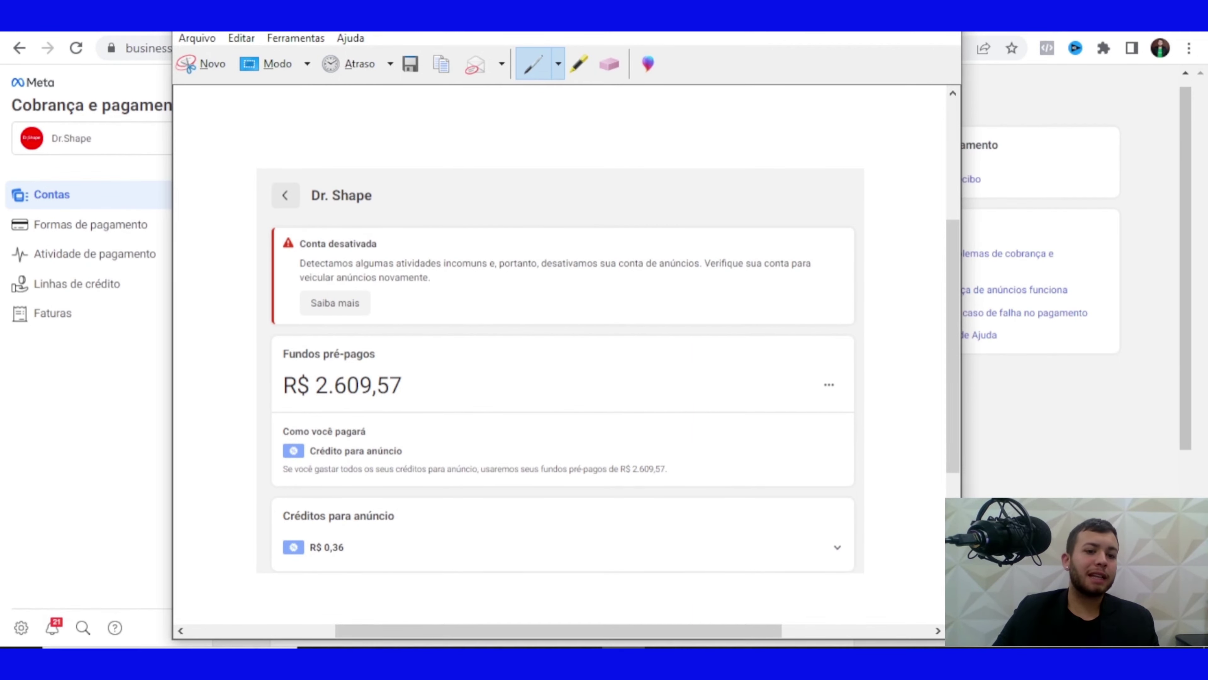
pyautogui.press('super+Down')
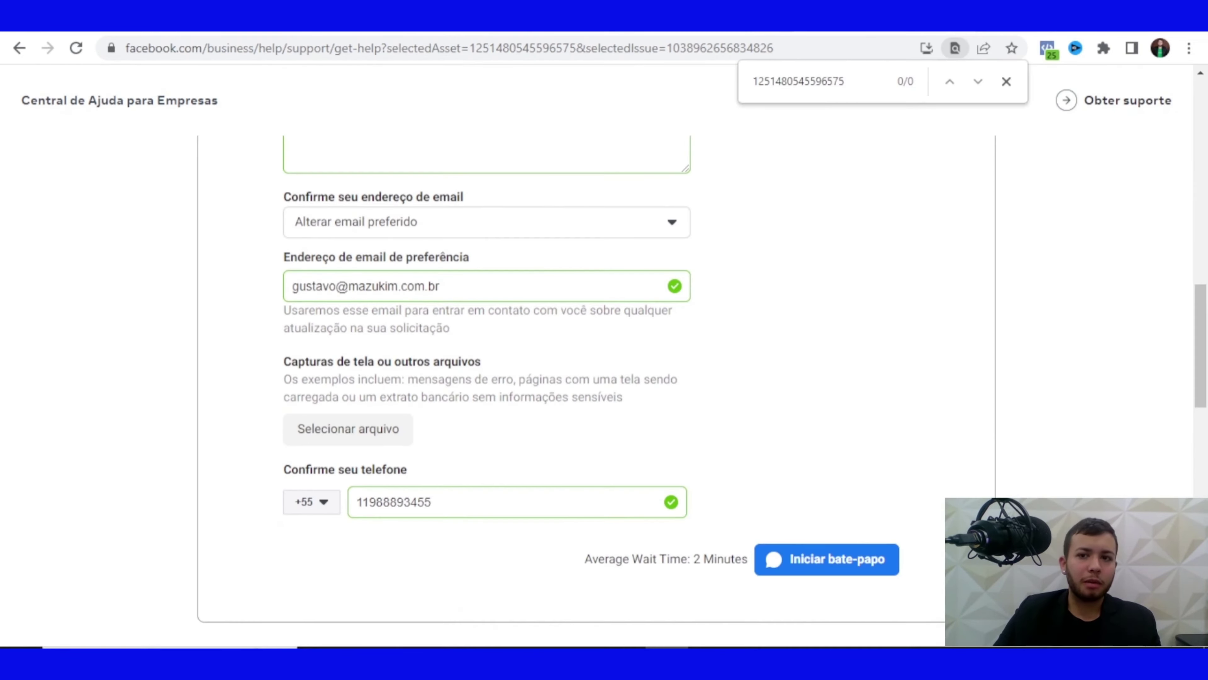
# Cancel attaching a screenshot, then replace the support form's phone number with the contact's phone
pyautogui.scroll(2, 595, 357)
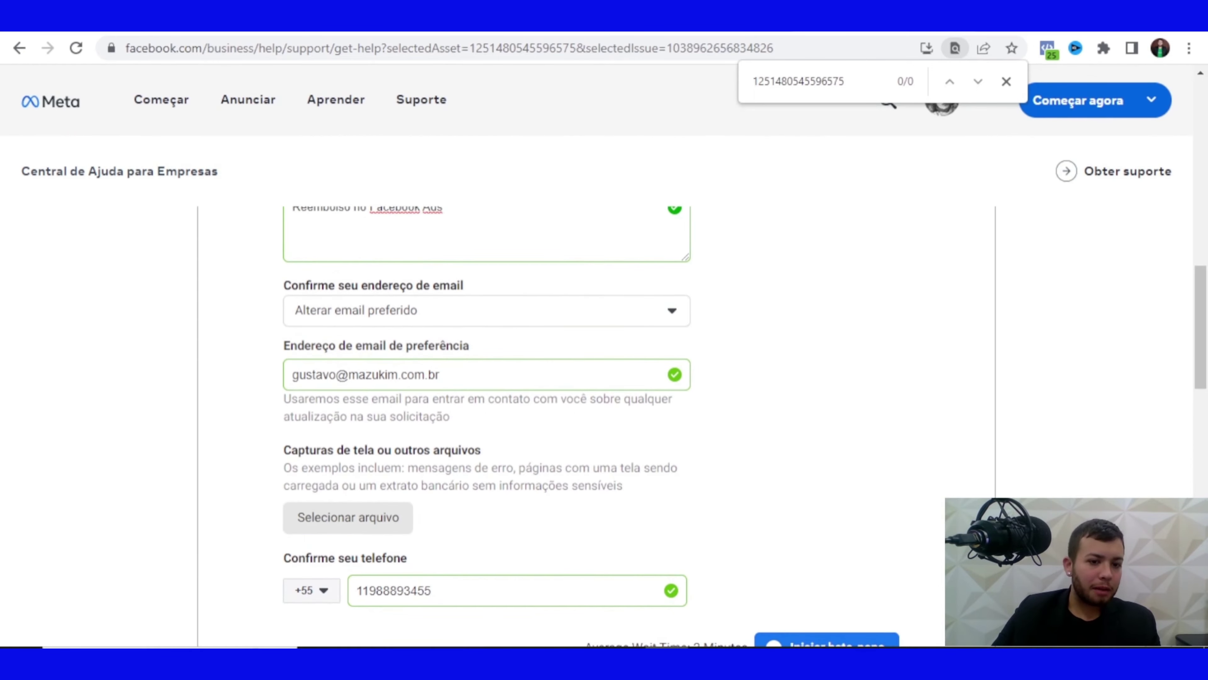
pyautogui.click(347, 517)
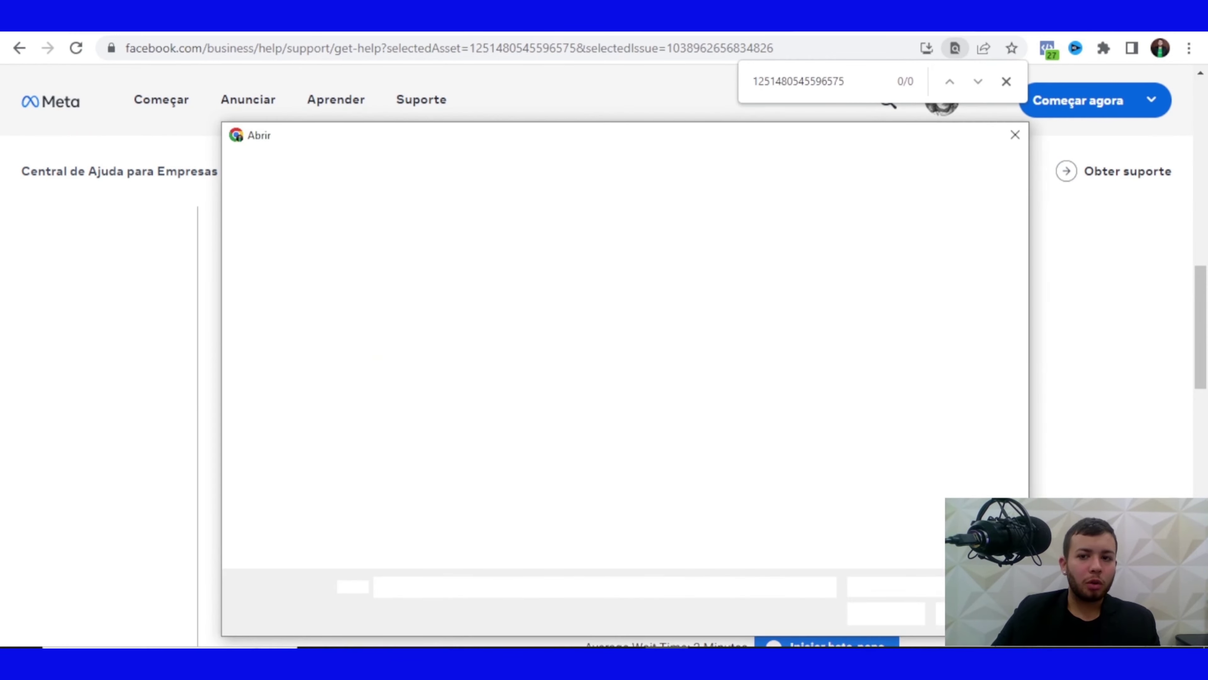
pyautogui.press('Escape')
pyautogui.scroll(-4, 594, 356)
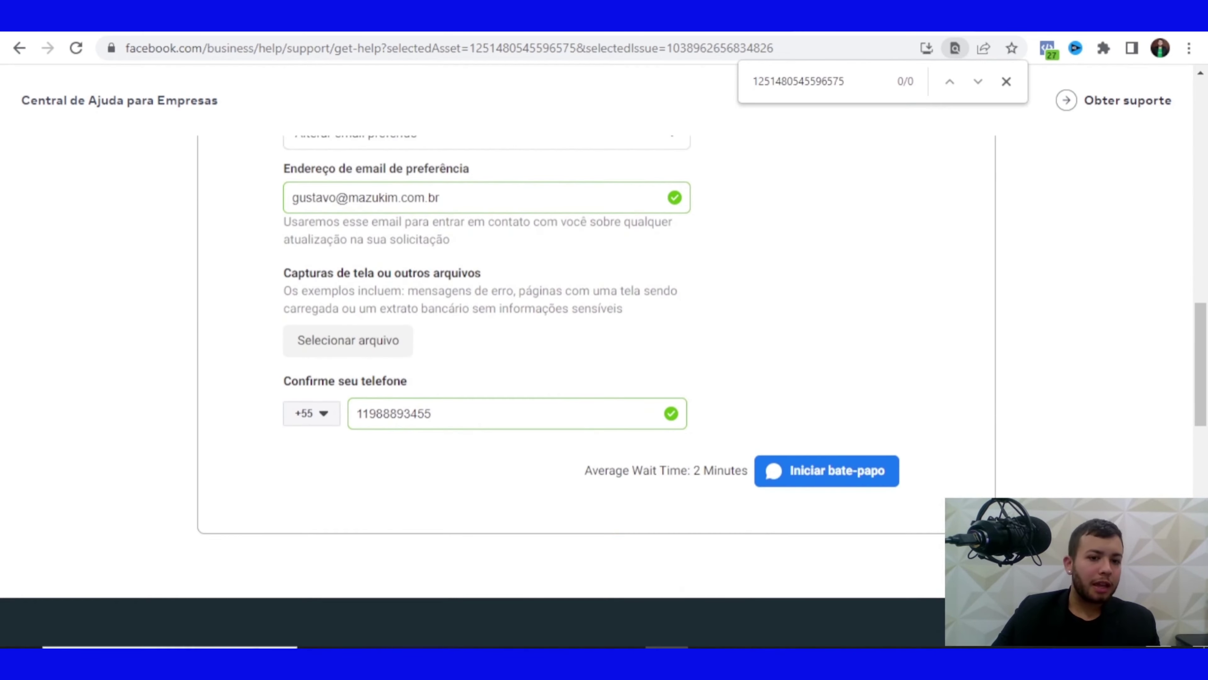
pyautogui.doubleClick(394, 413)
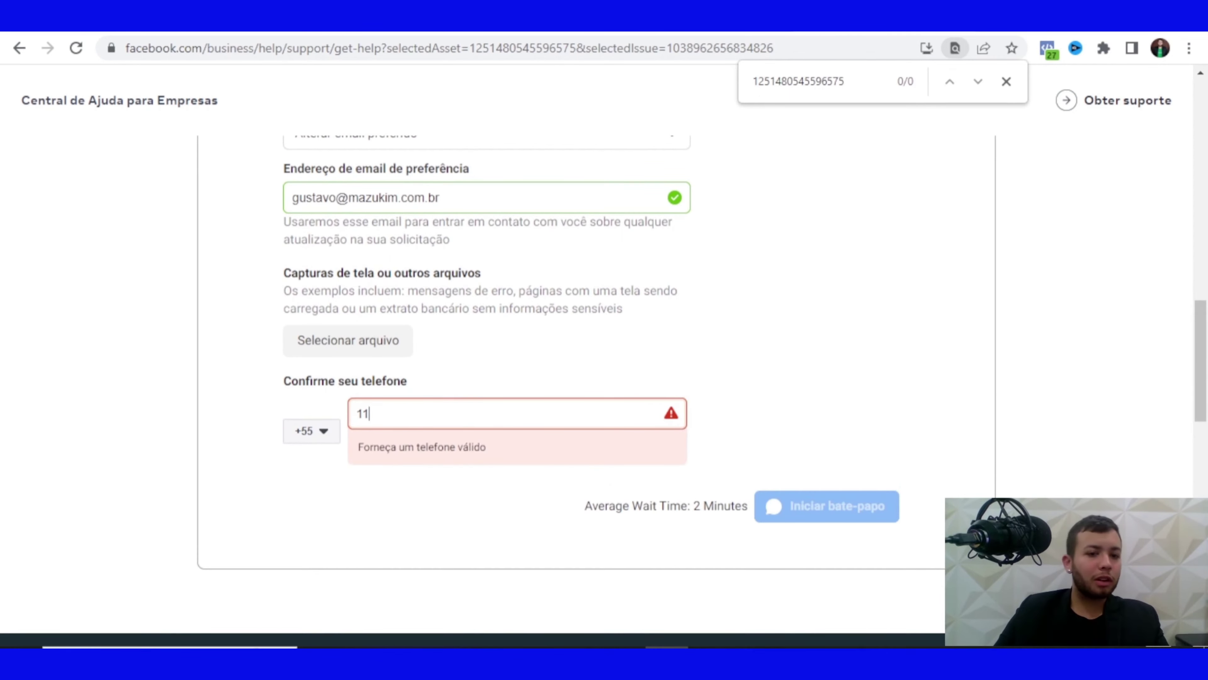
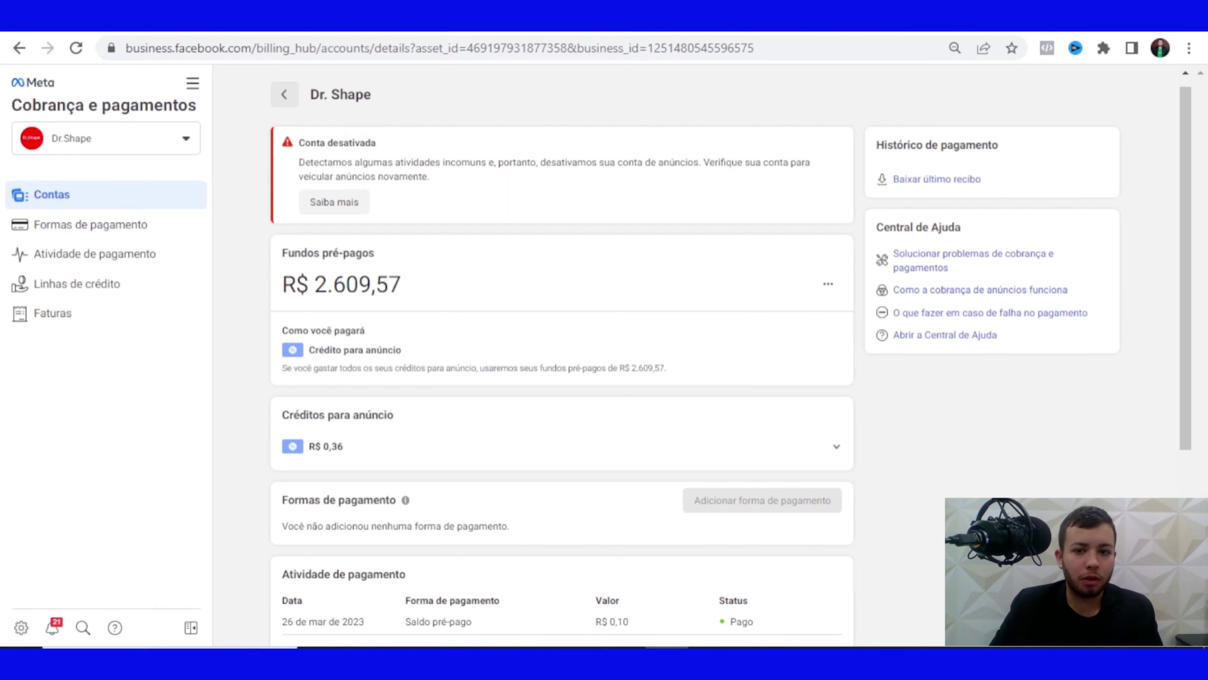
# Open the options menu on the Fundos pré-pagos card showing R$ 2.609,57
pyautogui.click(828, 284)
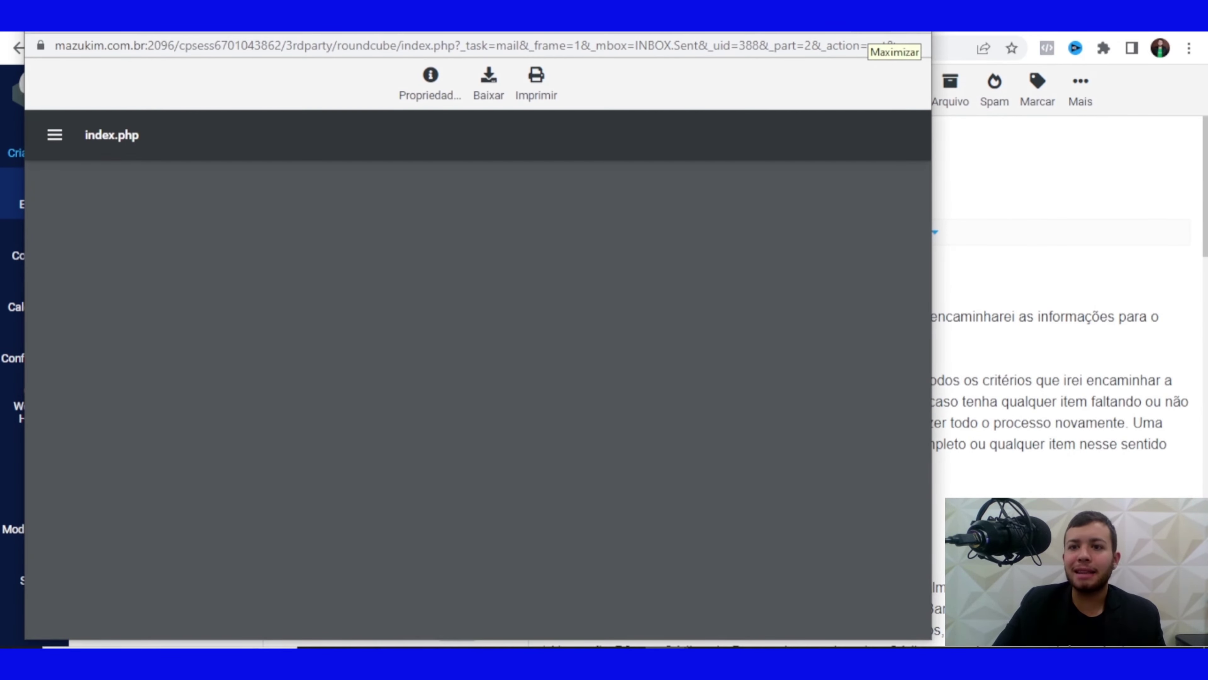
# Maximize the refund form PDF preview and highlight the ad account owner name field
pyautogui.click(909, 32)
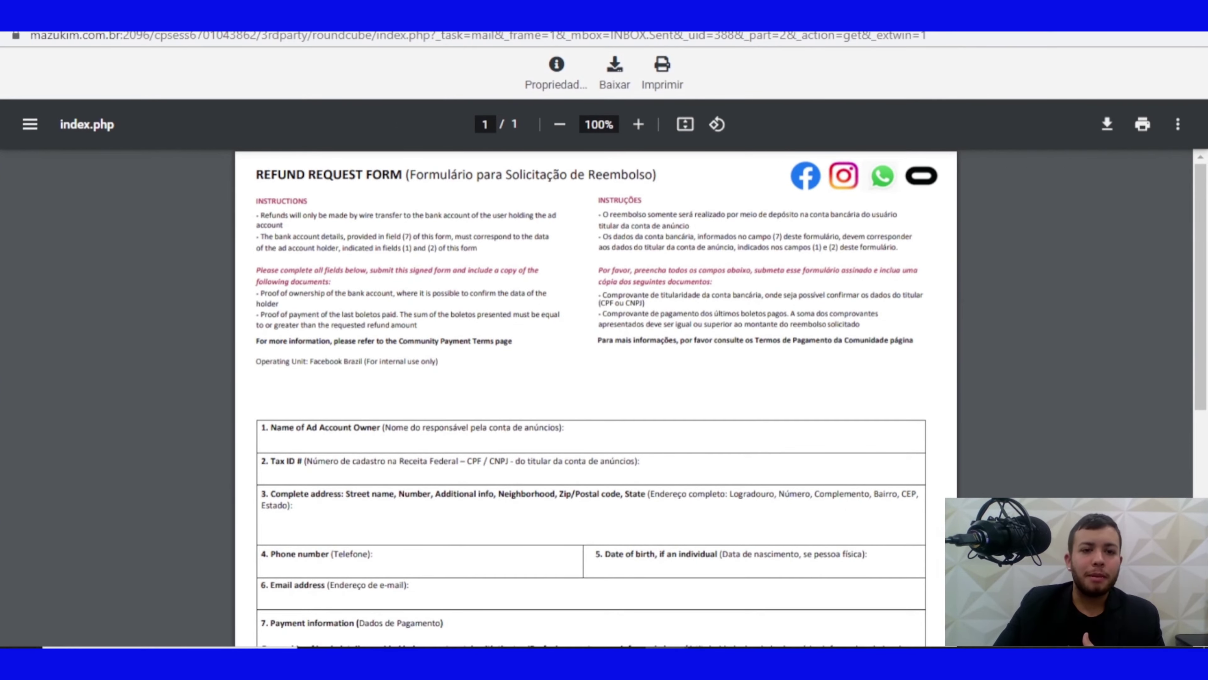
pyautogui.scroll(-1, 720, 397)
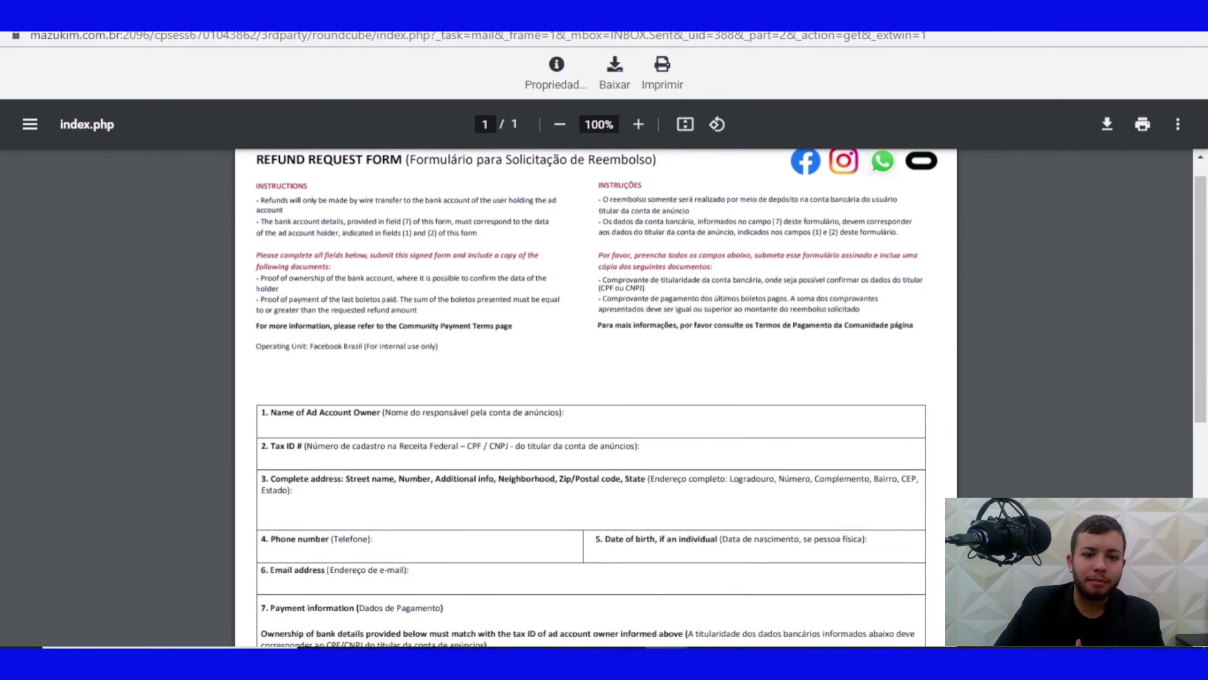
pyautogui.scroll(-3, 596, 397)
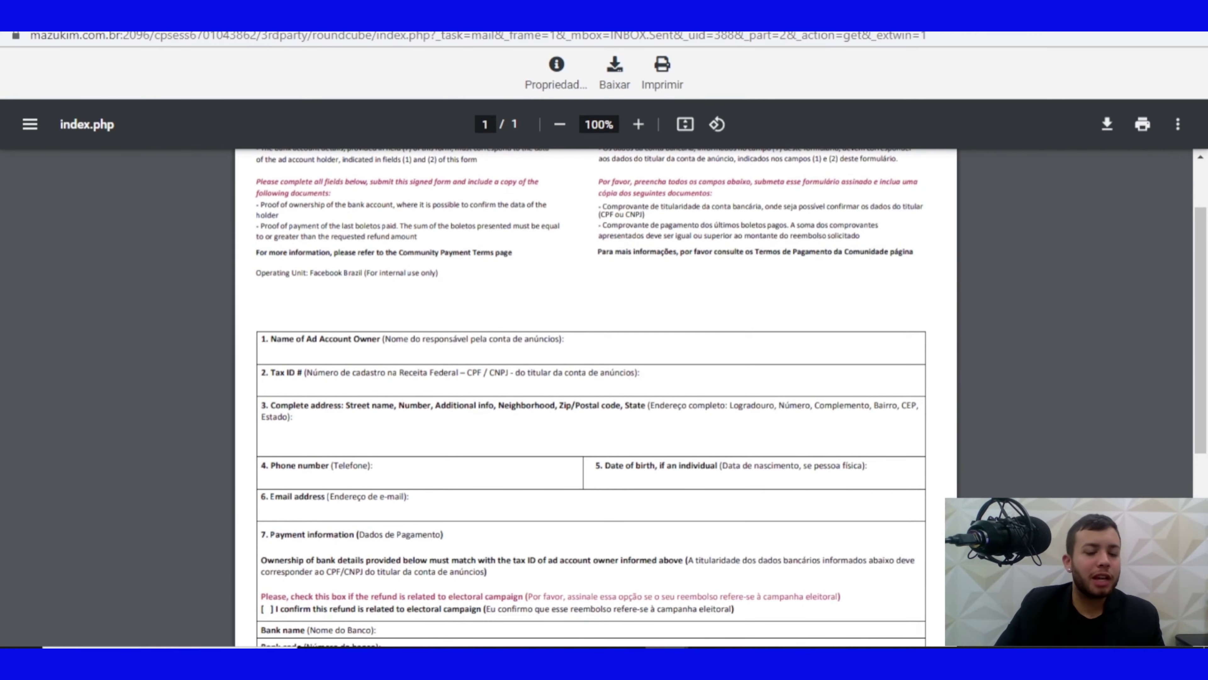
pyautogui.moveTo(276, 339); pyautogui.dragTo(565, 340)
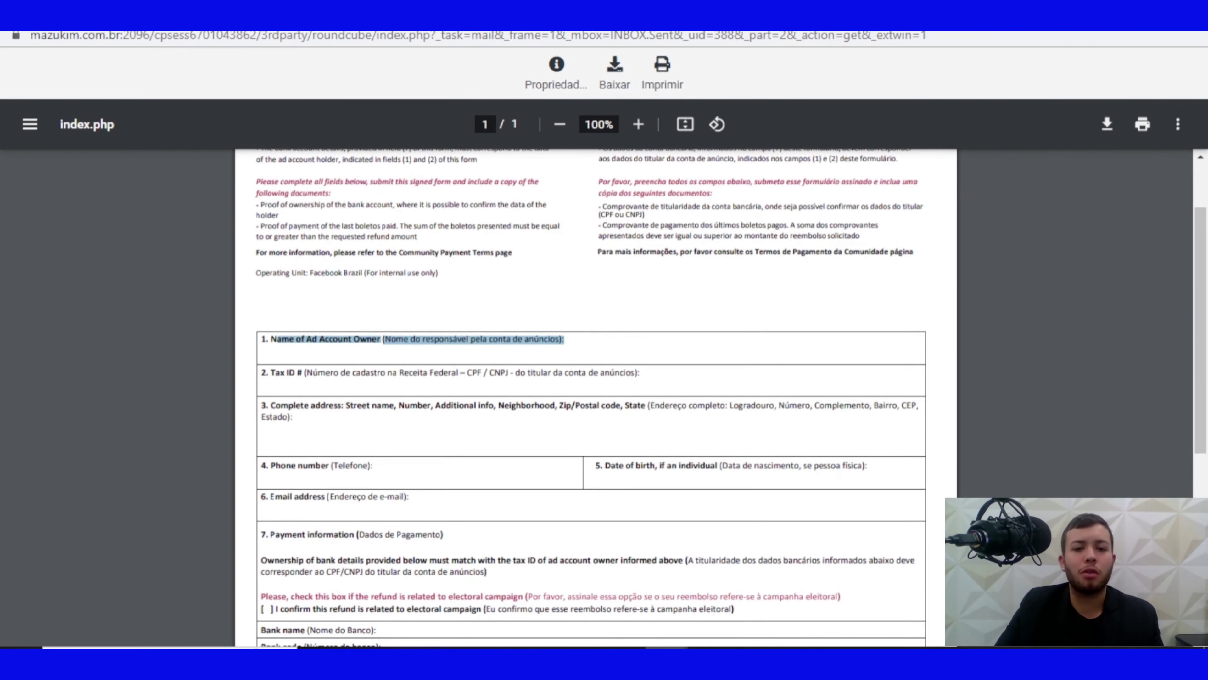
pyautogui.scroll(-7, 596, 398)
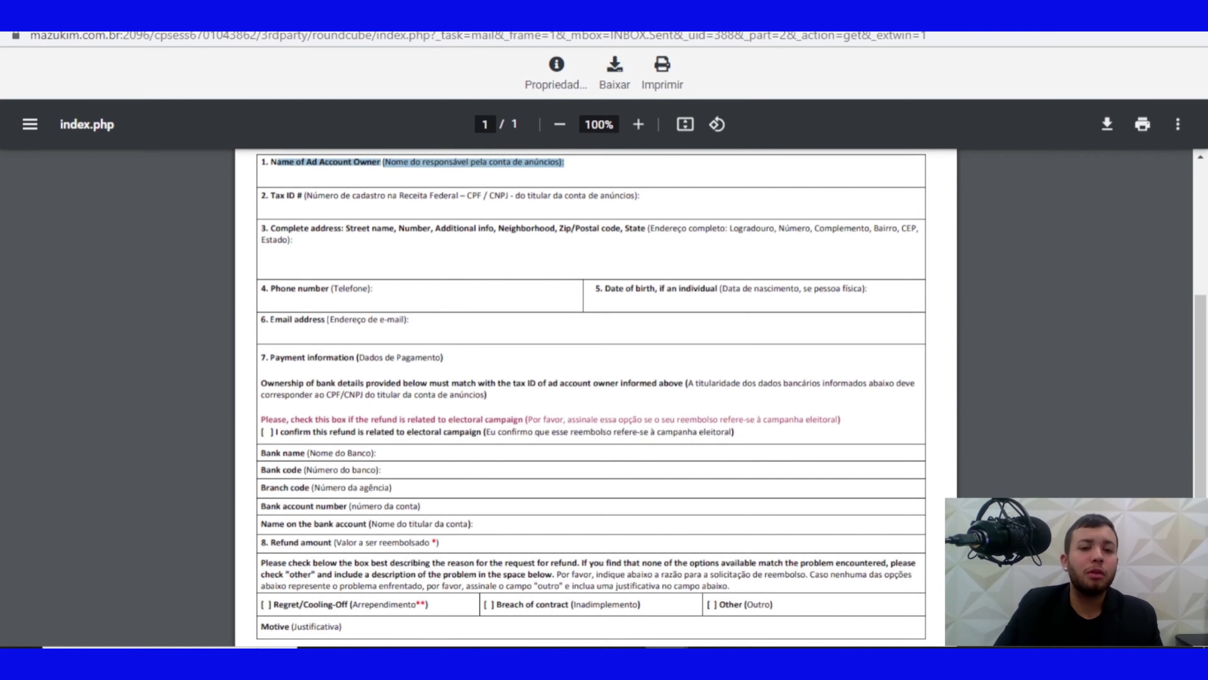
pyautogui.press('Escape')
# Highlight the CPF tax ID part, then the bank details and refund amount rows
pyautogui.moveTo(468, 196); pyautogui.dragTo(488, 196)
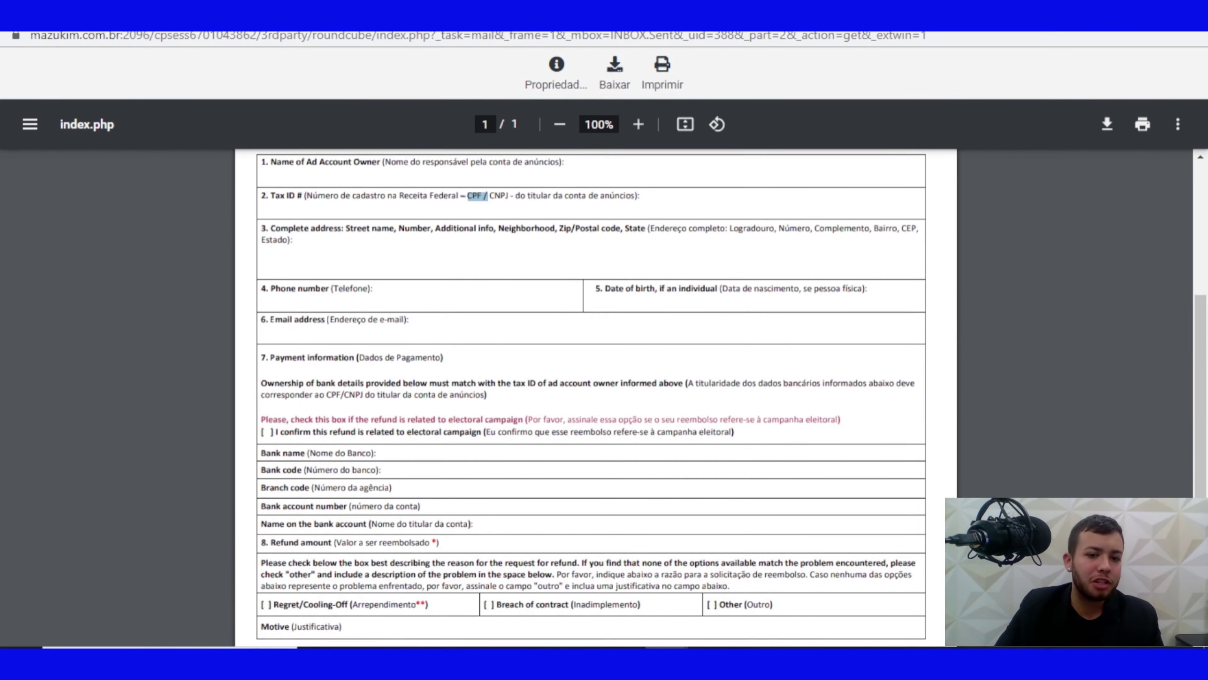
pyautogui.scroll(-2, 591, 395)
pyautogui.moveTo(307, 364); pyautogui.dragTo(435, 453)
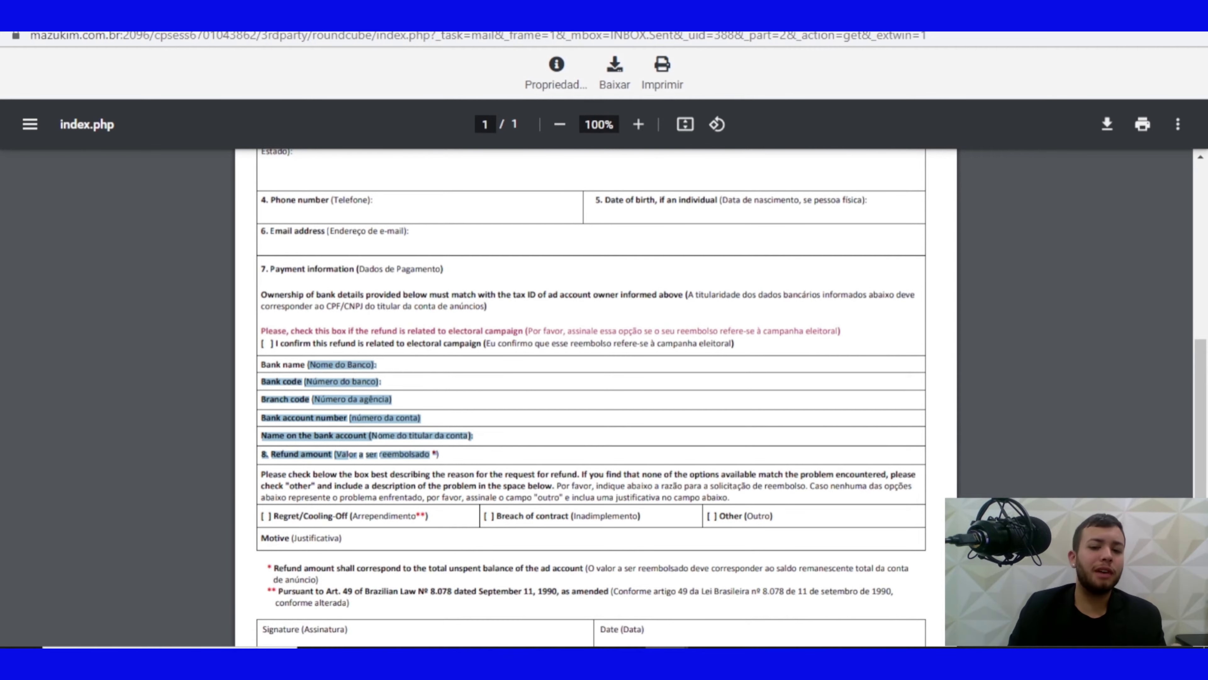
pyautogui.scroll(-2, 595, 398)
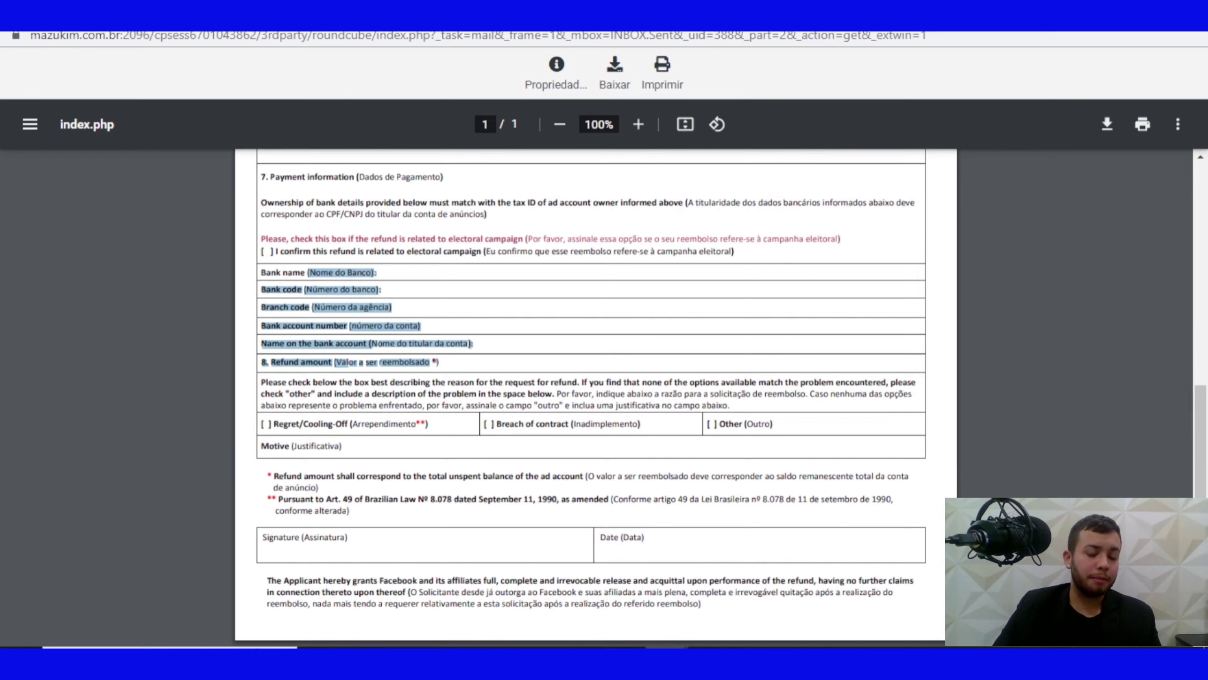
pyautogui.press('Escape')
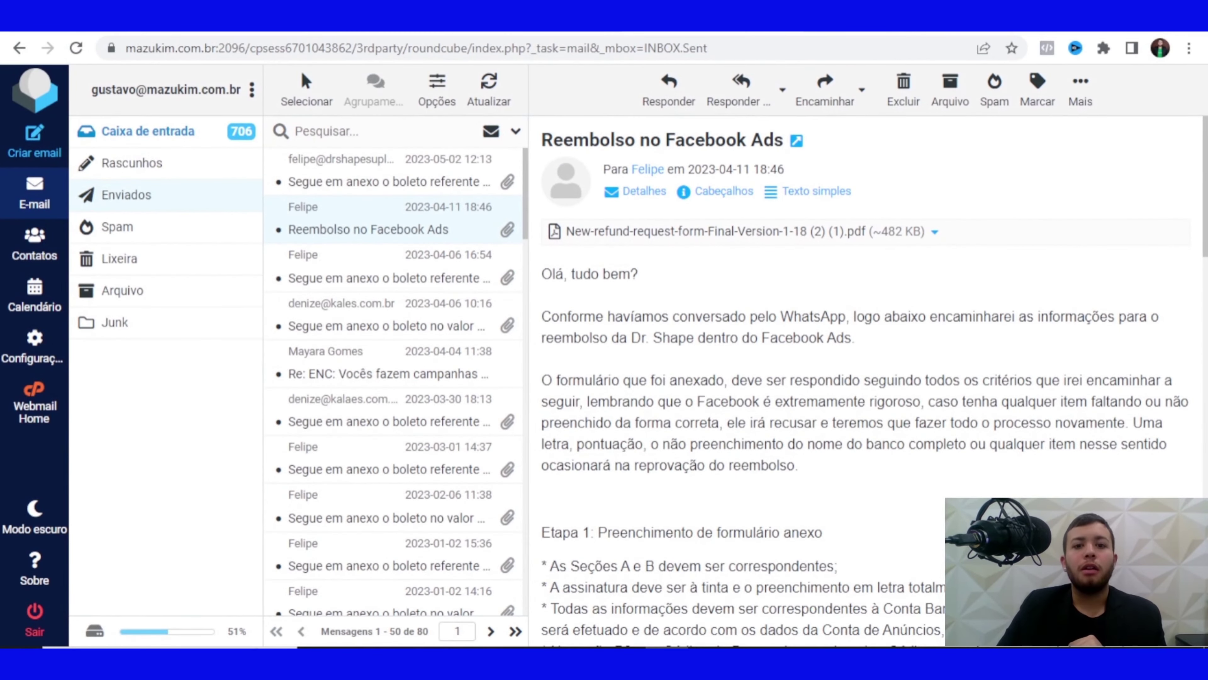
pyautogui.moveTo(555, 274); pyautogui.dragTo(583, 274)
pyautogui.click(571, 274)
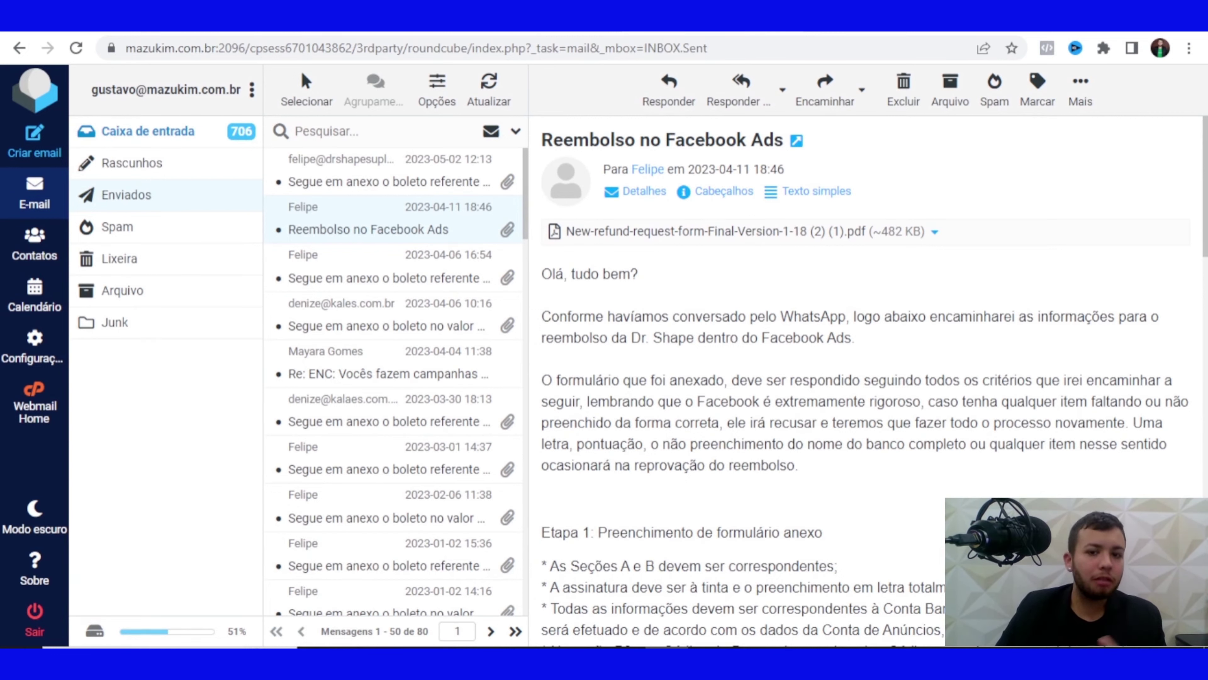
pyautogui.scroll(-4, 871, 381)
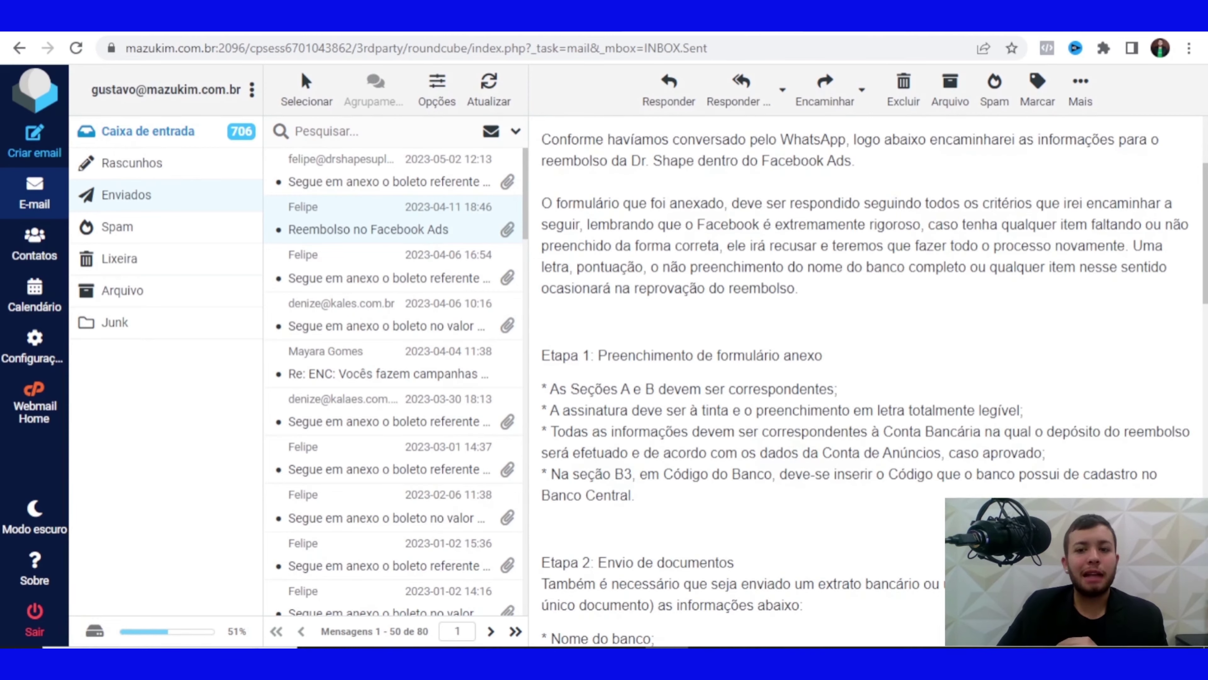
pyautogui.scroll(4, 870, 381)
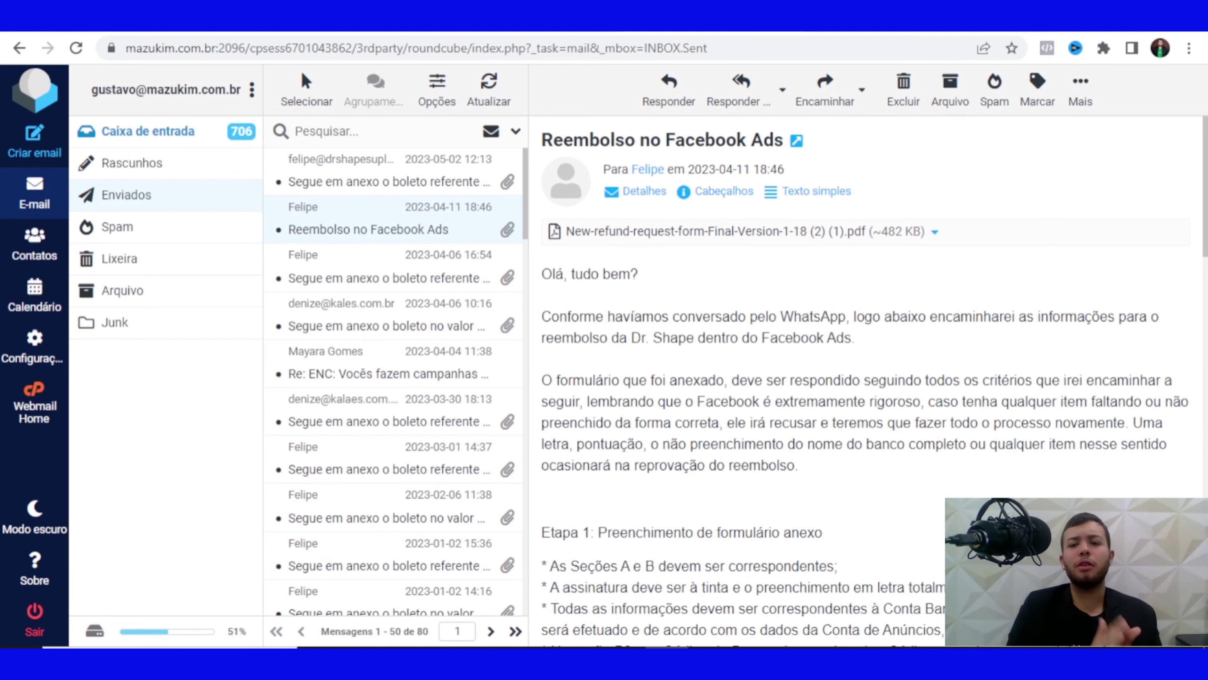
pyautogui.doubleClick(895, 401)
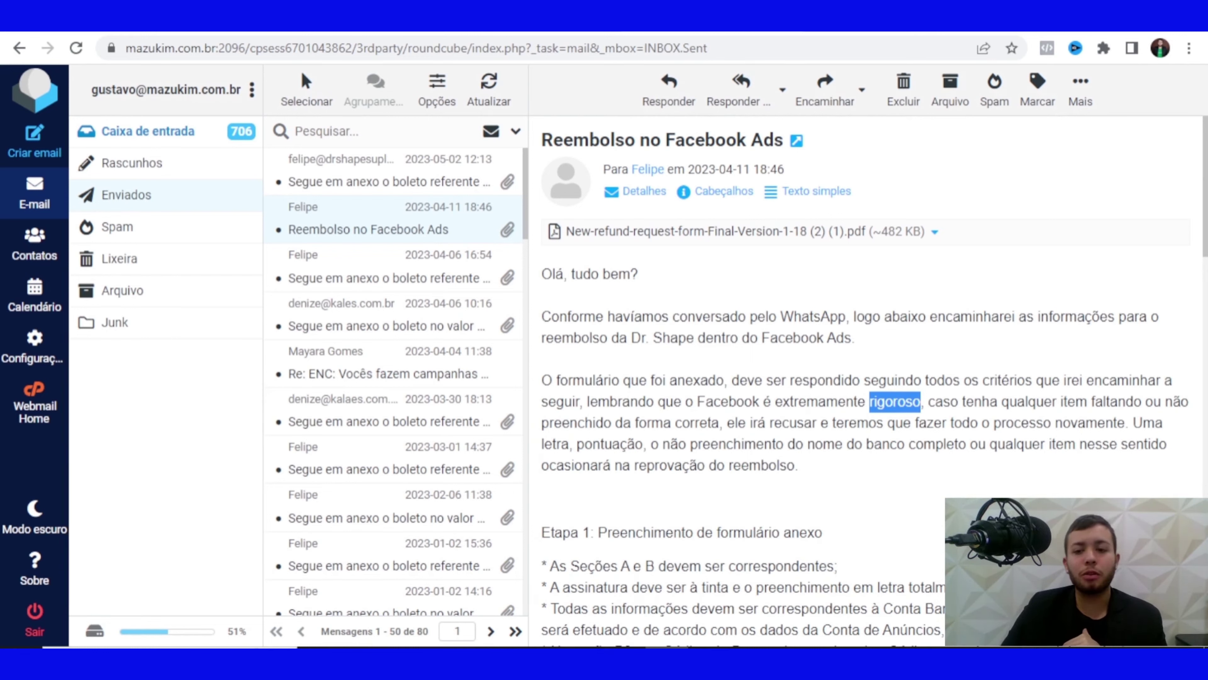
pyautogui.scroll(-2, 866, 381)
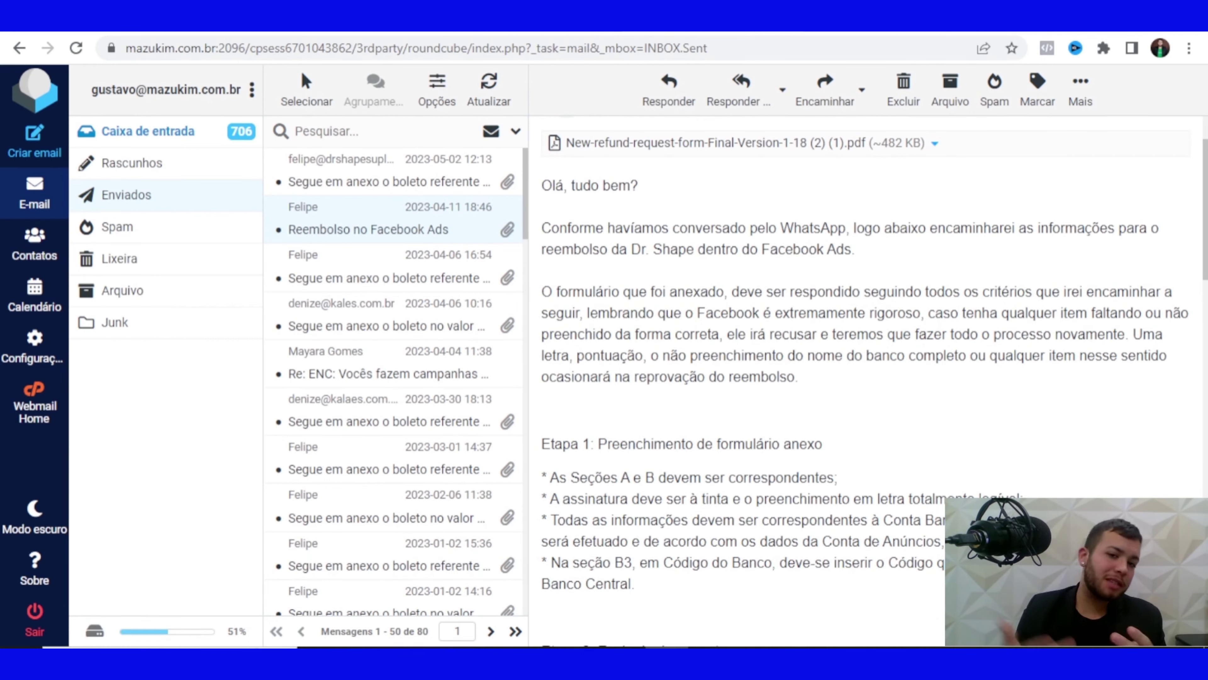
pyautogui.scroll(-2, 857, 381)
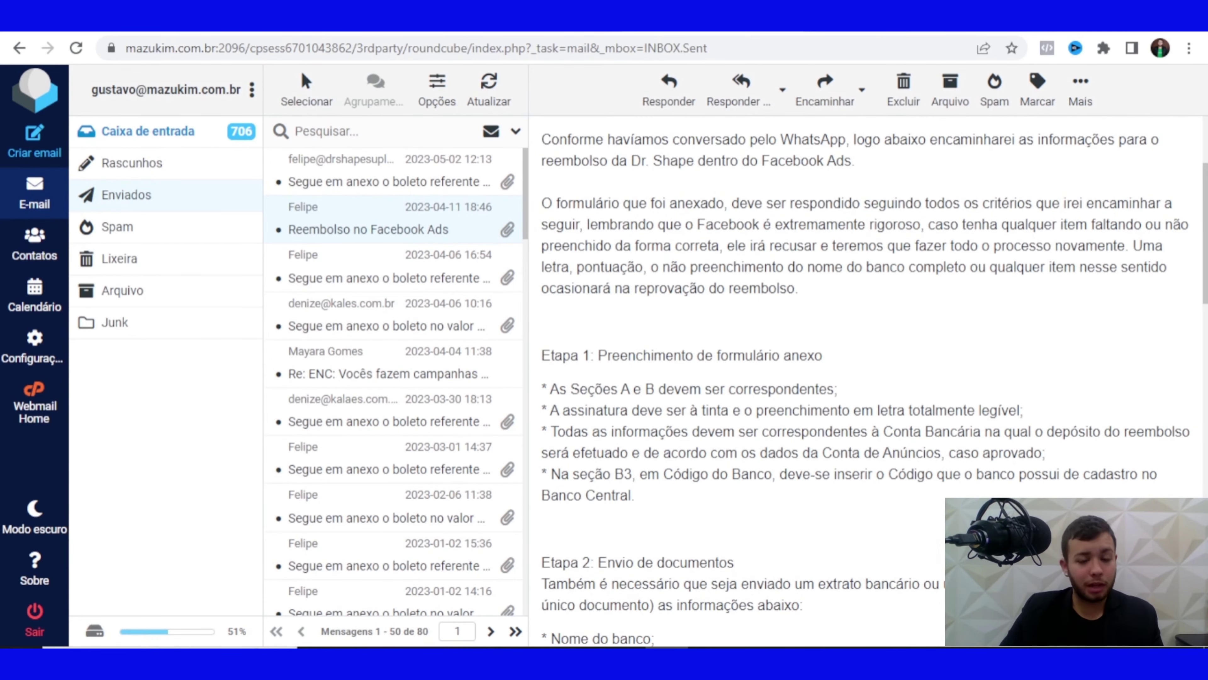
pyautogui.scroll(-2, 552, 267)
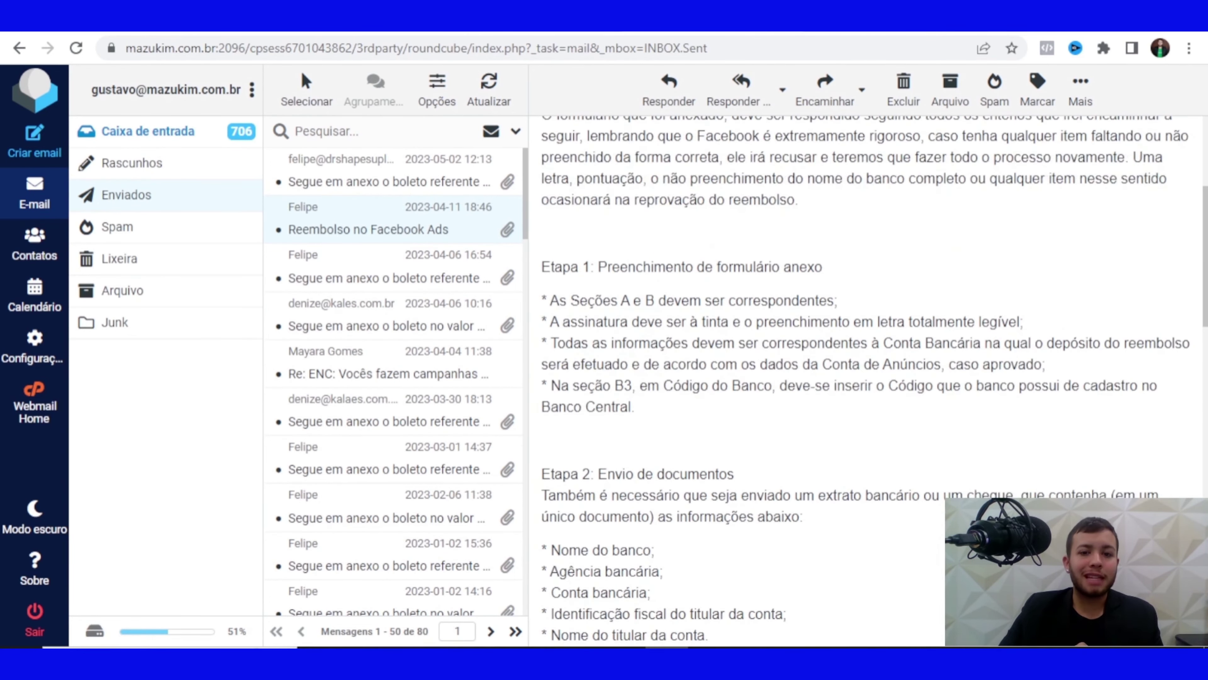
pyautogui.moveTo(552, 266); pyautogui.dragTo(543, 233)
pyautogui.scroll(-2, 865, 381)
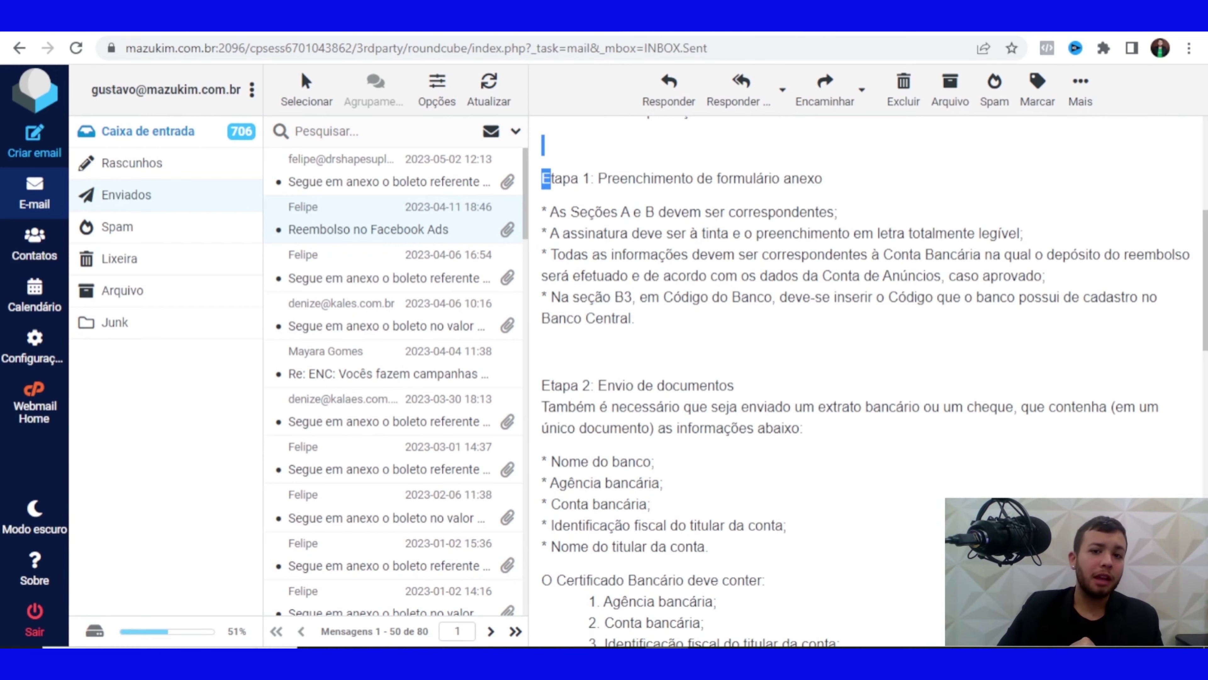
pyautogui.click(542, 145)
pyautogui.moveTo(598, 178); pyautogui.dragTo(822, 179)
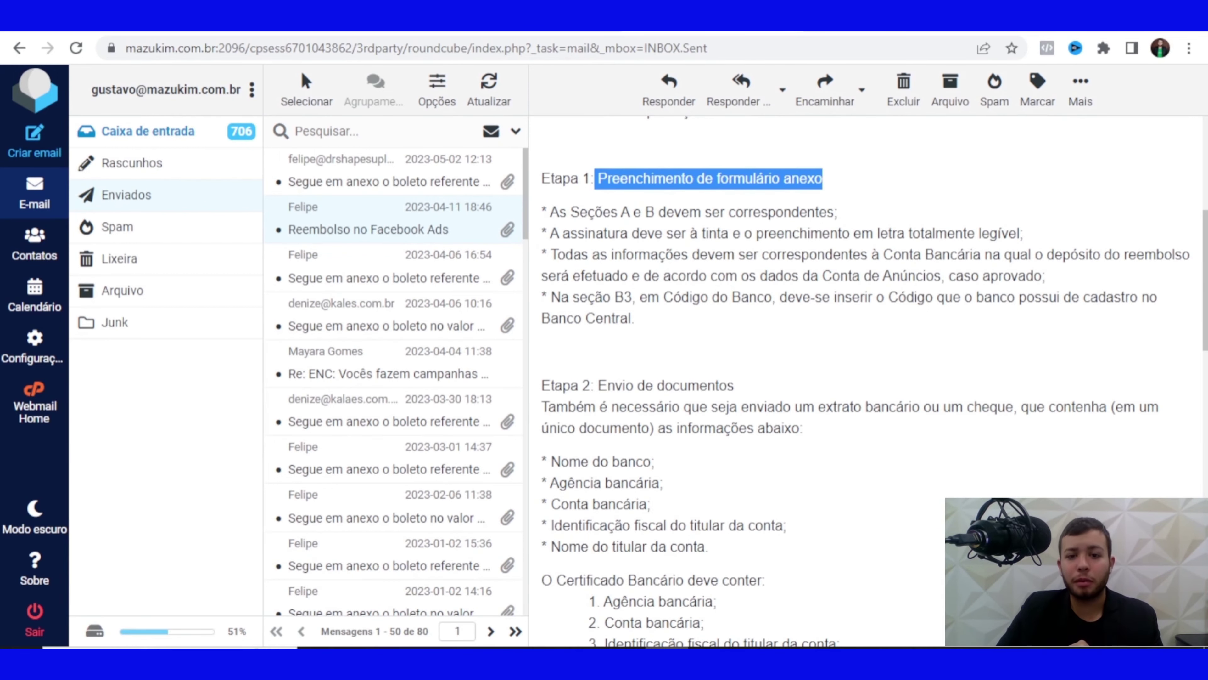
pyautogui.scroll(-2, 822, 179)
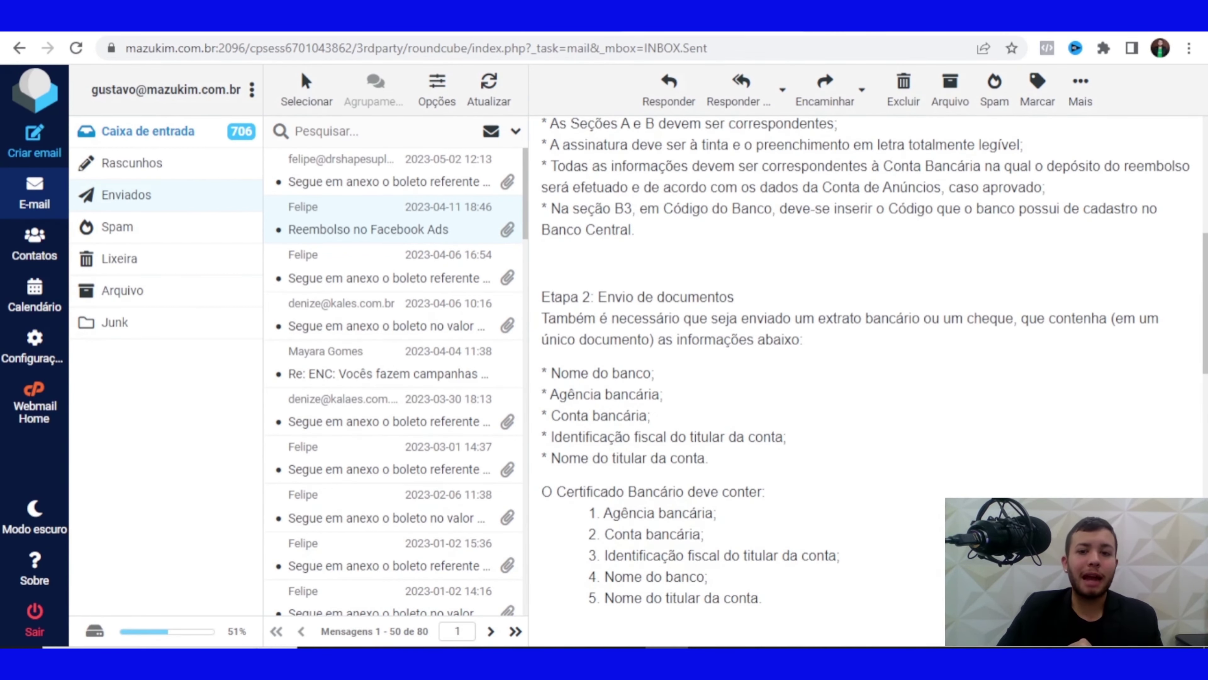
pyautogui.moveTo(598, 297); pyautogui.dragTo(734, 296)
pyautogui.scroll(-2, 734, 297)
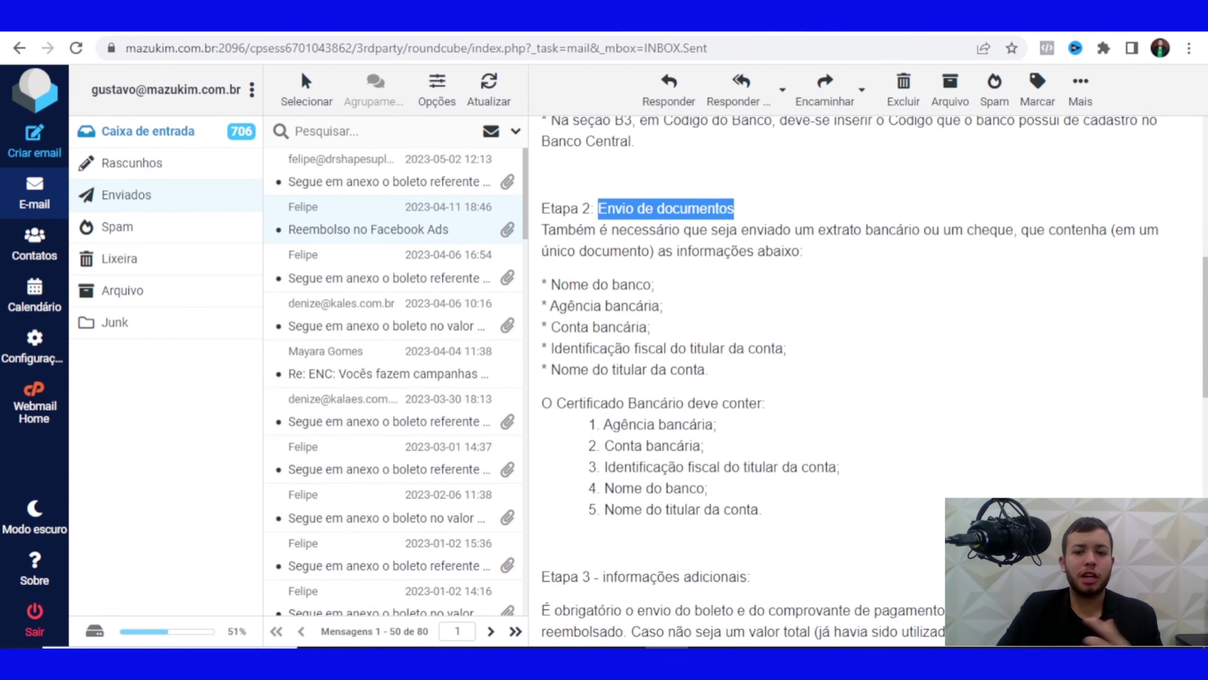
pyautogui.moveTo(551, 285); pyautogui.dragTo(654, 285)
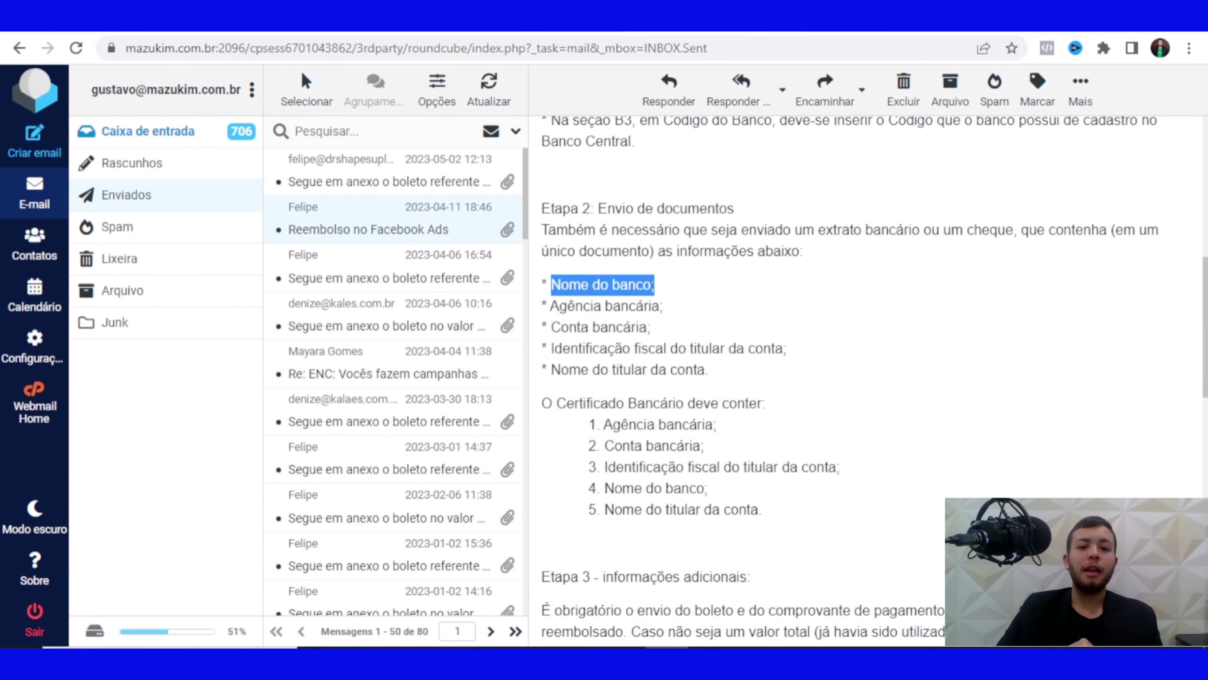
pyautogui.scroll(-3, 856, 381)
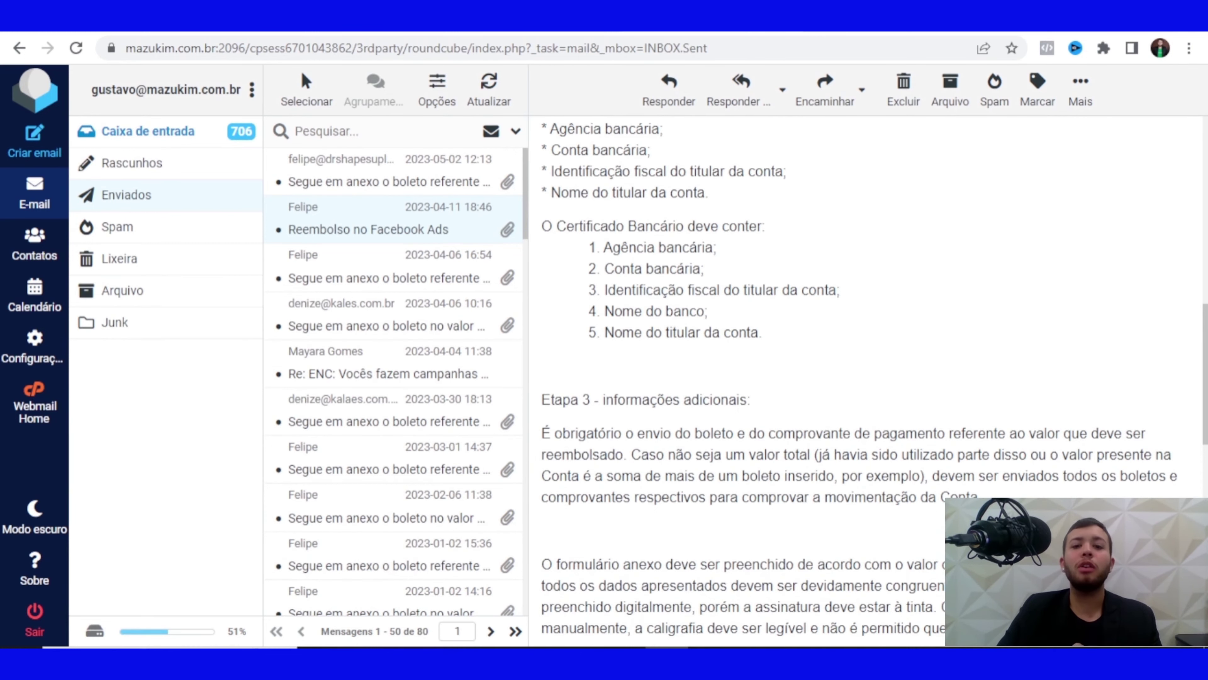
pyautogui.scroll(-4, 871, 381)
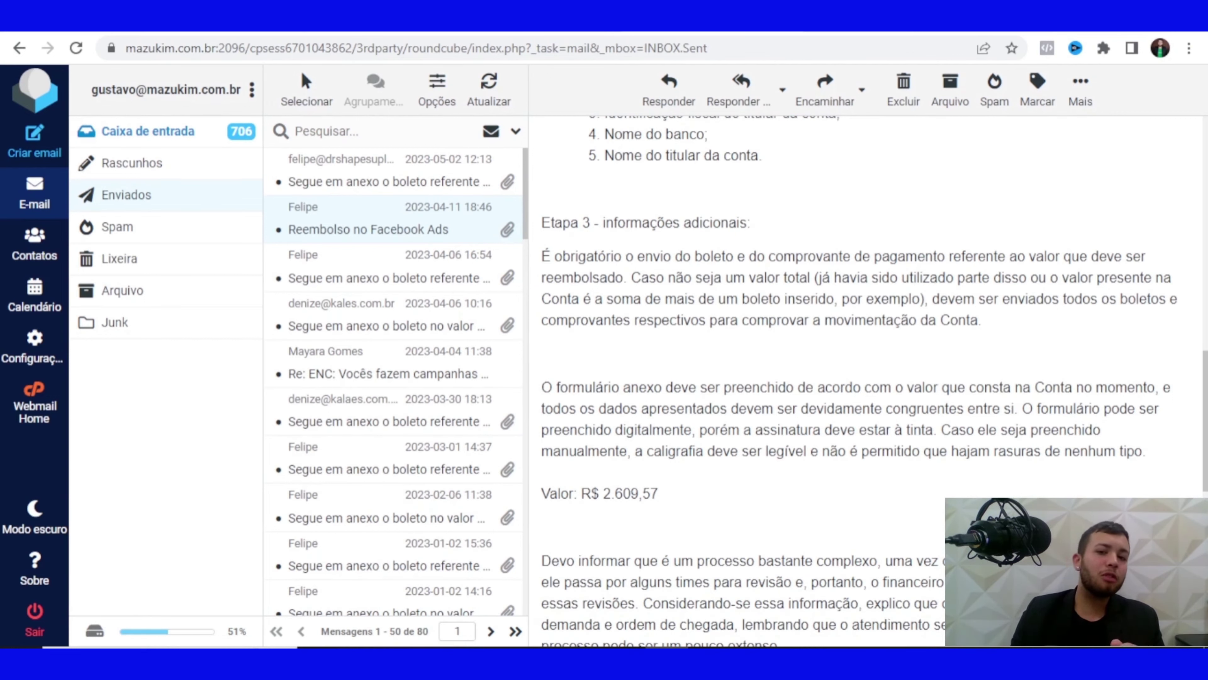
# Highlight the R$ 2.609,57 refund amount in the 'Reembolso no Facebook Ads' email
pyautogui.scroll(-5, 856, 381)
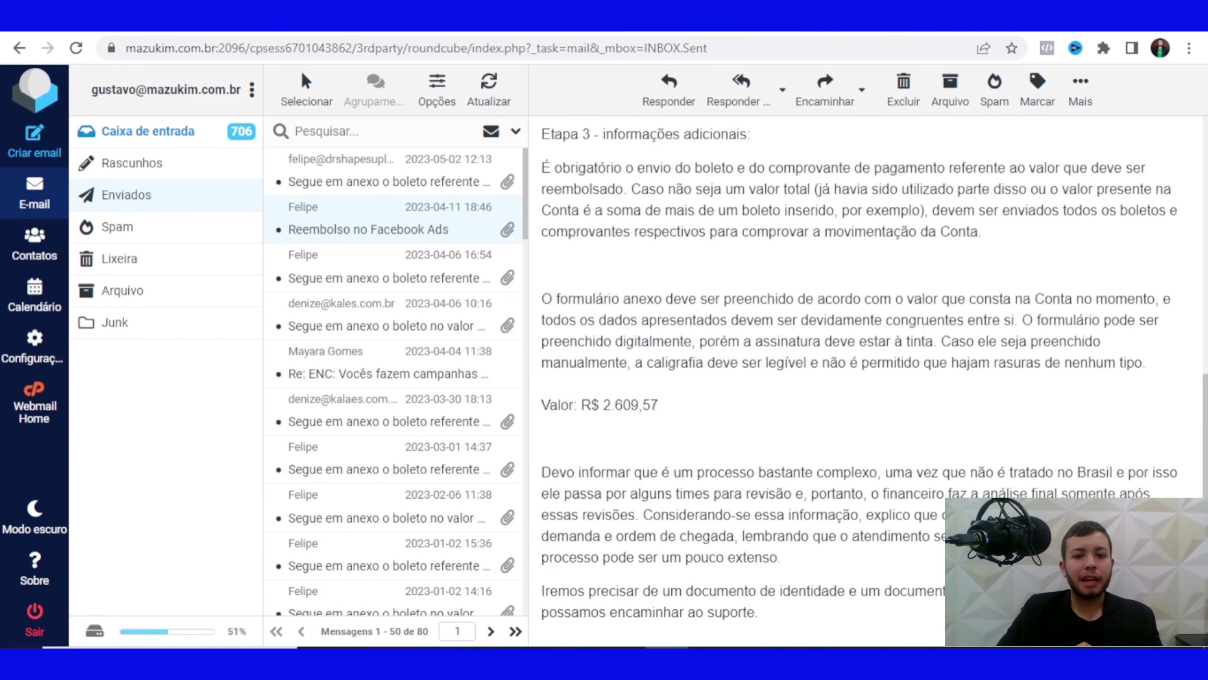
pyautogui.moveTo(573, 229); pyautogui.dragTo(659, 229)
pyautogui.doubleClick(630, 229)
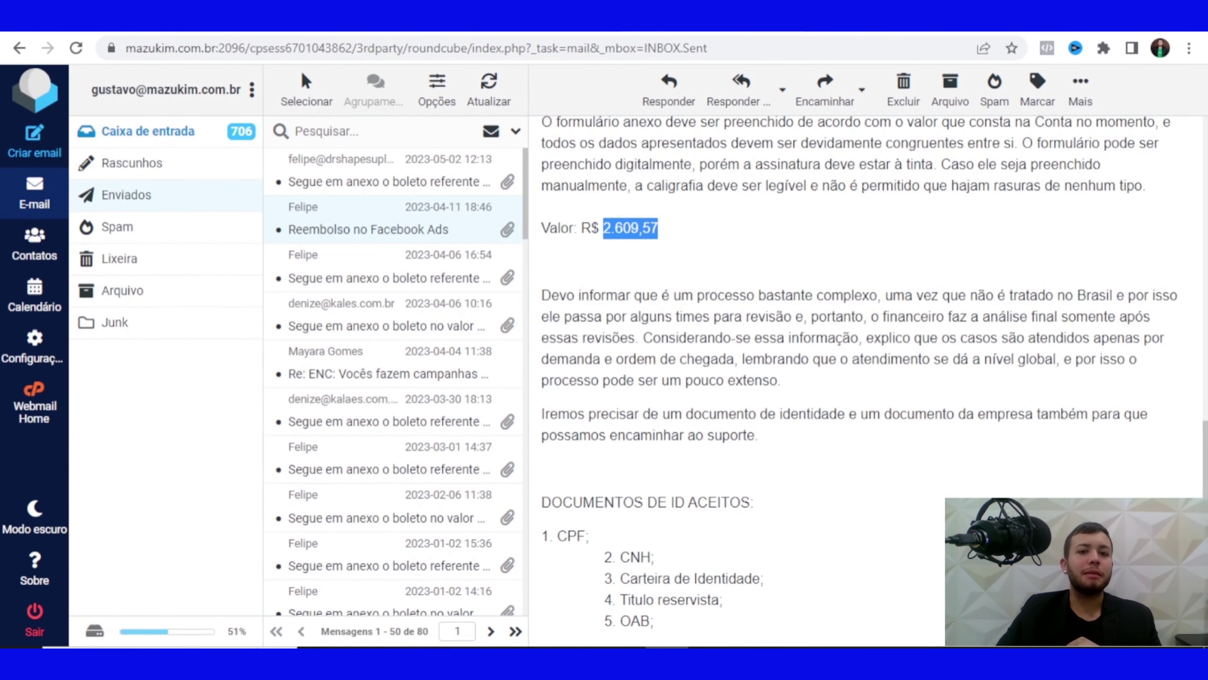
pyautogui.click(630, 229)
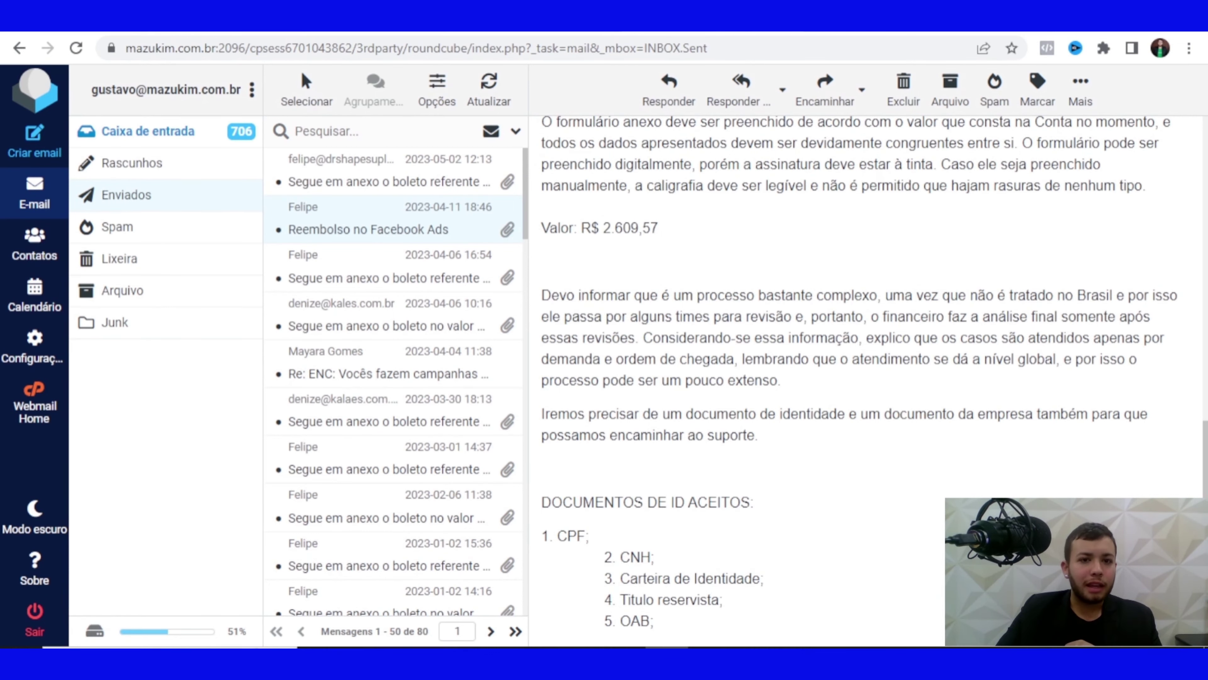
pyautogui.scroll(3, 856, 372)
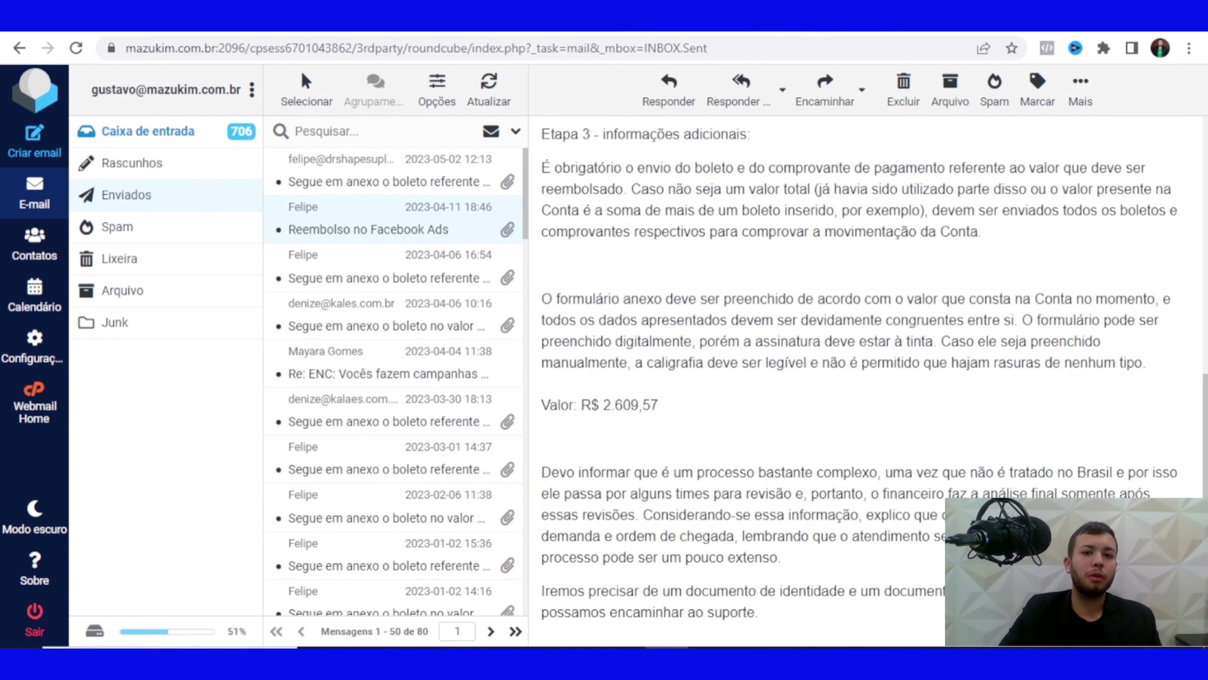
pyautogui.moveTo(581, 405); pyautogui.dragTo(658, 405)
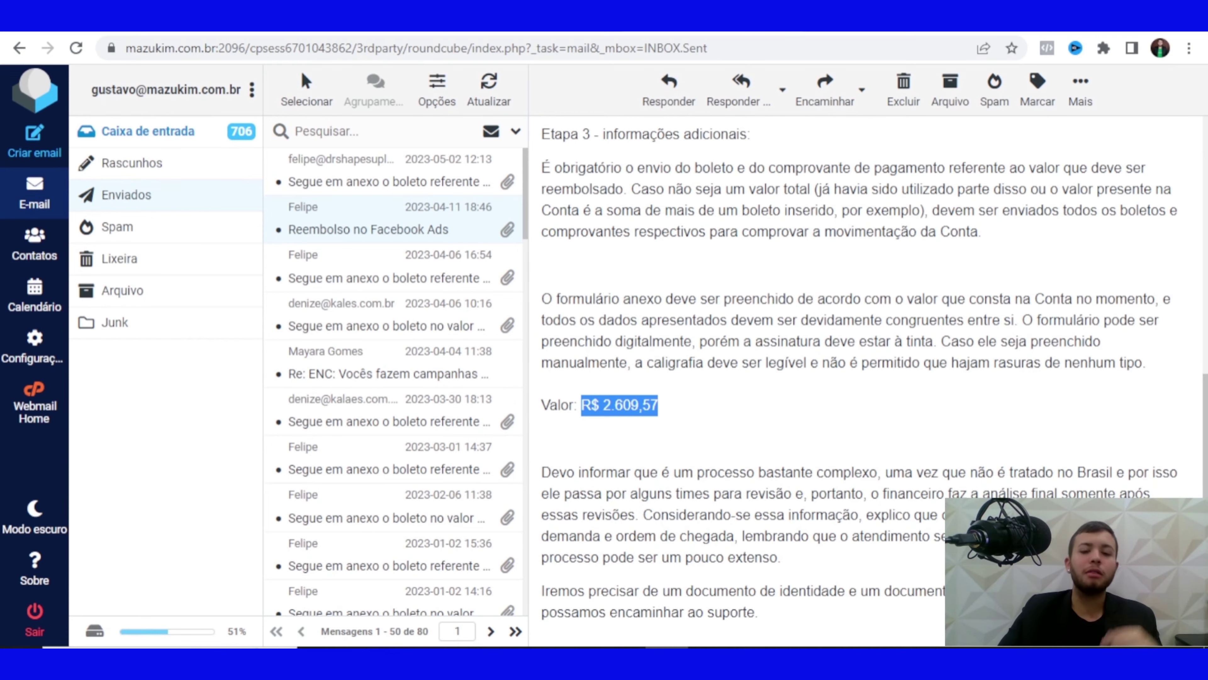
# Scroll down and select the heading and the accepted ID documents list
pyautogui.scroll(-3, 856, 380)
pyautogui.scroll(-3, 856, 381)
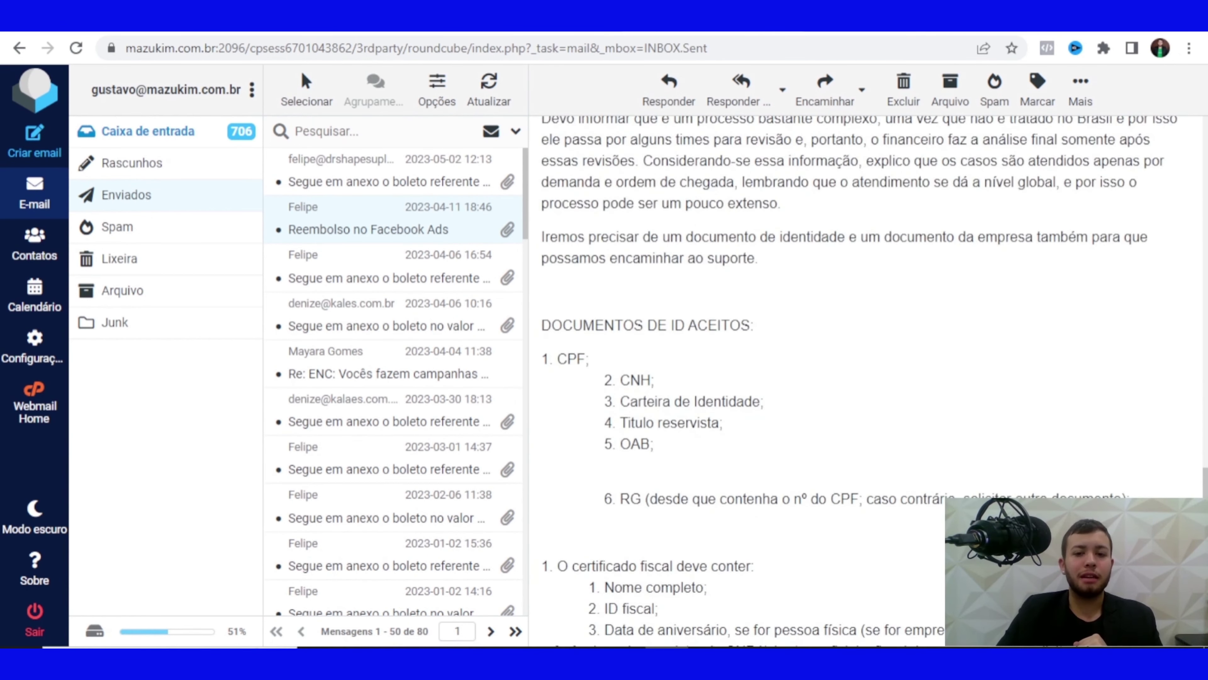
pyautogui.moveTo(615, 325); pyautogui.dragTo(716, 325)
pyautogui.click(717, 325)
pyautogui.scroll(-2, 717, 325)
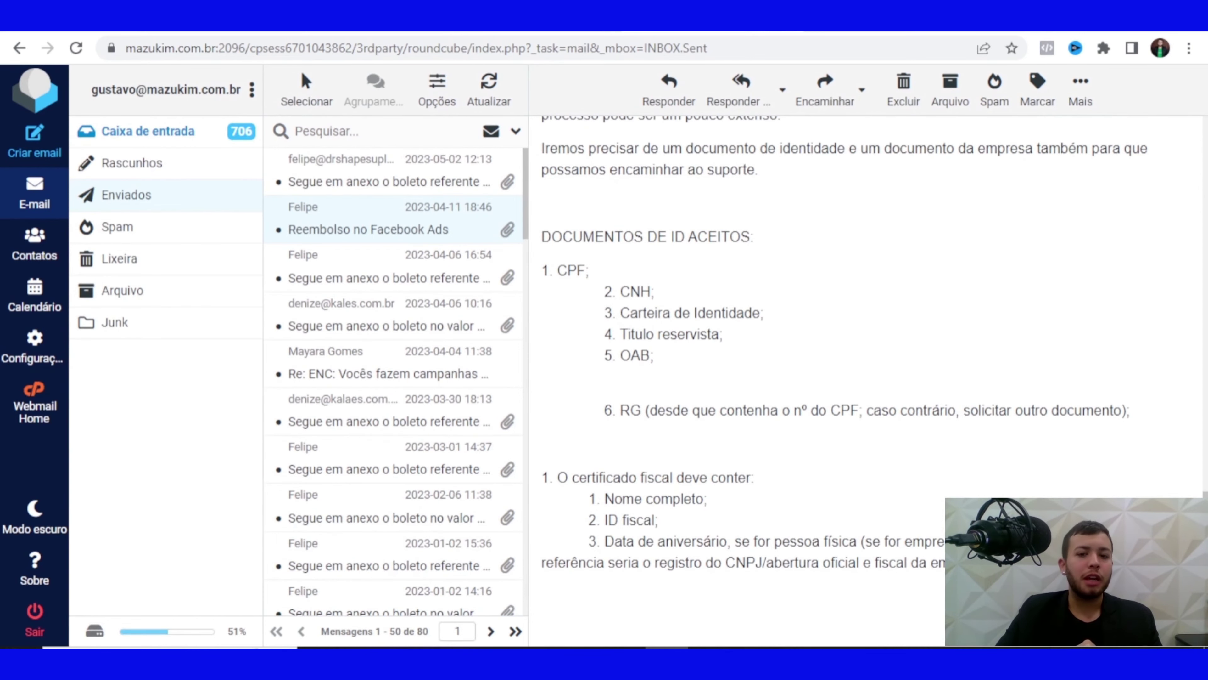
pyautogui.moveTo(619, 334); pyautogui.dragTo(779, 357)
pyautogui.click(655, 354)
# Mark the 6. RG line, the Nome completo requirement and the pessoa física birth-date note
pyautogui.scroll(-1, 655, 354)
pyautogui.click(779, 356)
pyautogui.moveTo(672, 357); pyautogui.dragTo(543, 333)
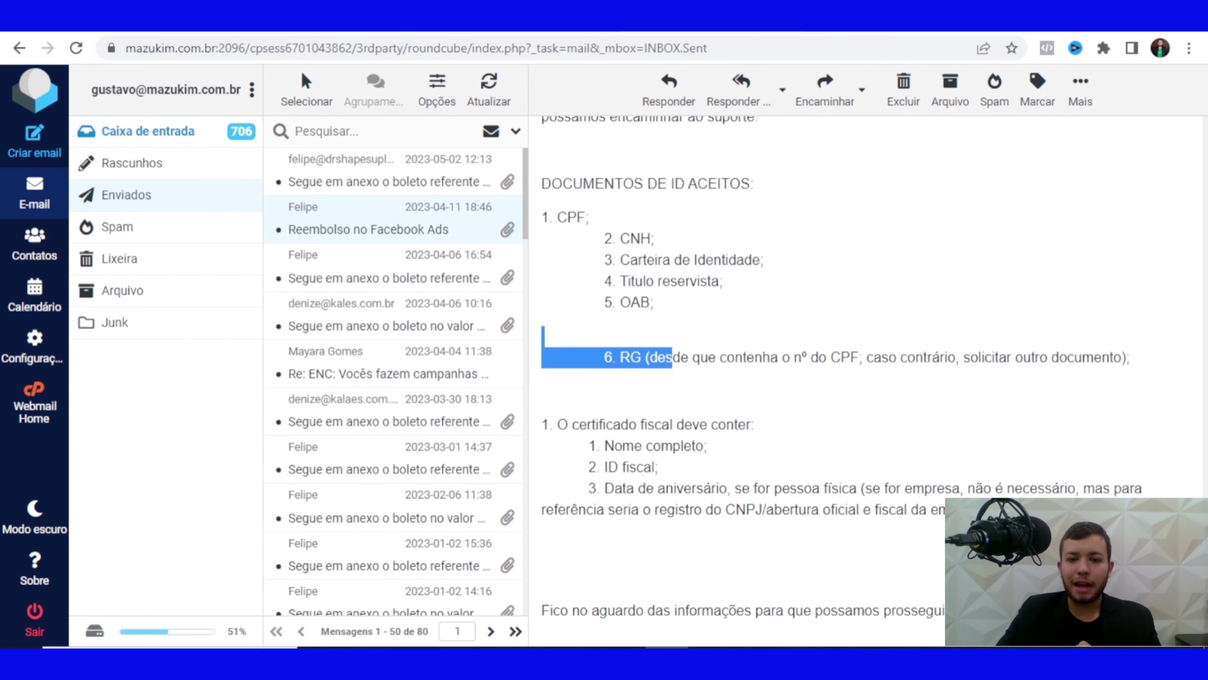
pyautogui.click(543, 333)
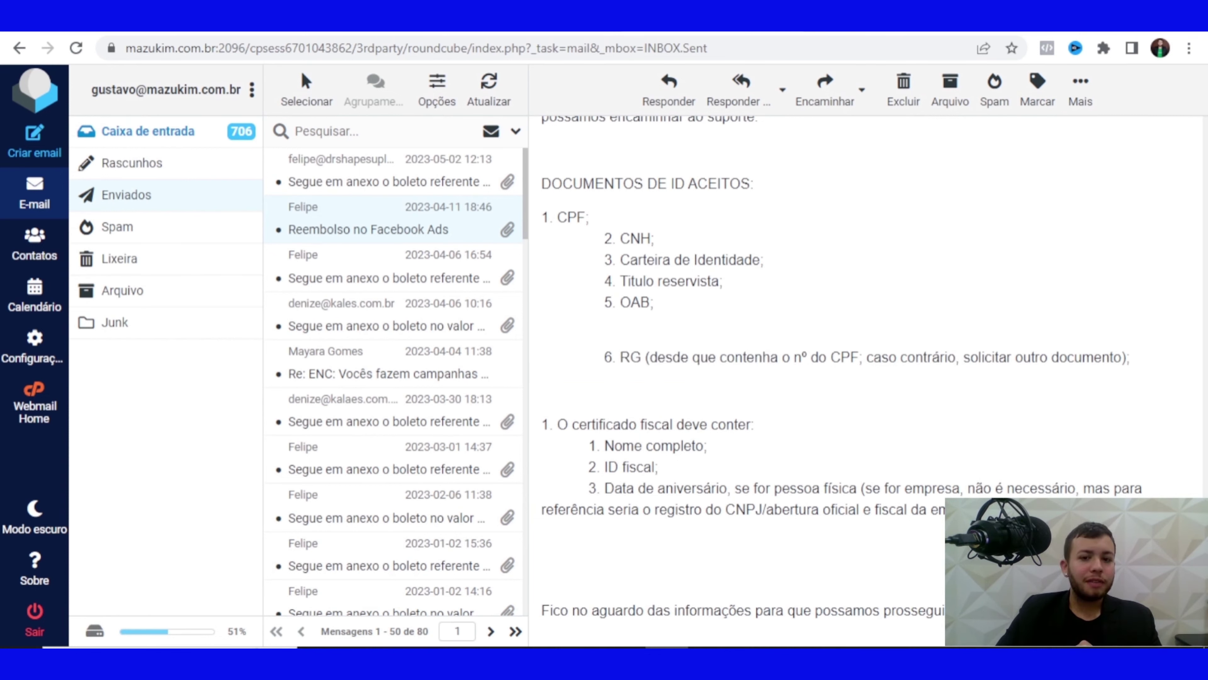
pyautogui.moveTo(622, 446); pyautogui.dragTo(604, 487)
pyautogui.moveTo(774, 488); pyautogui.dragTo(782, 487)
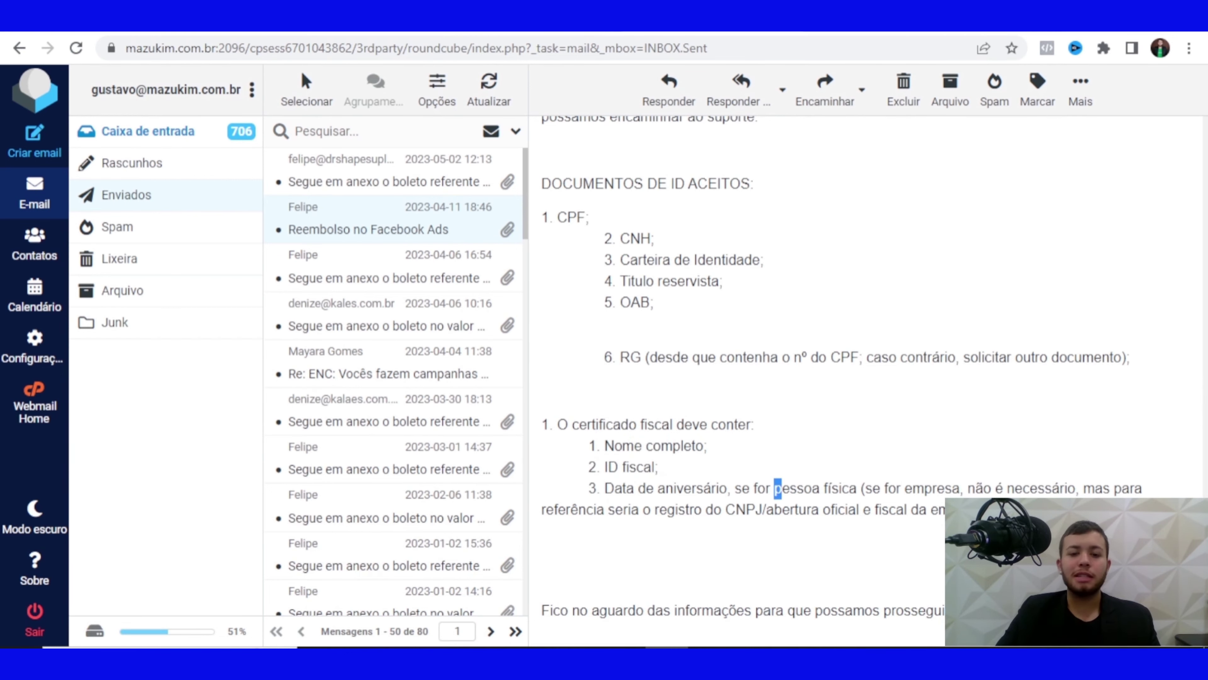
pyautogui.scroll(5, 866, 381)
pyautogui.scroll(3, 865, 380)
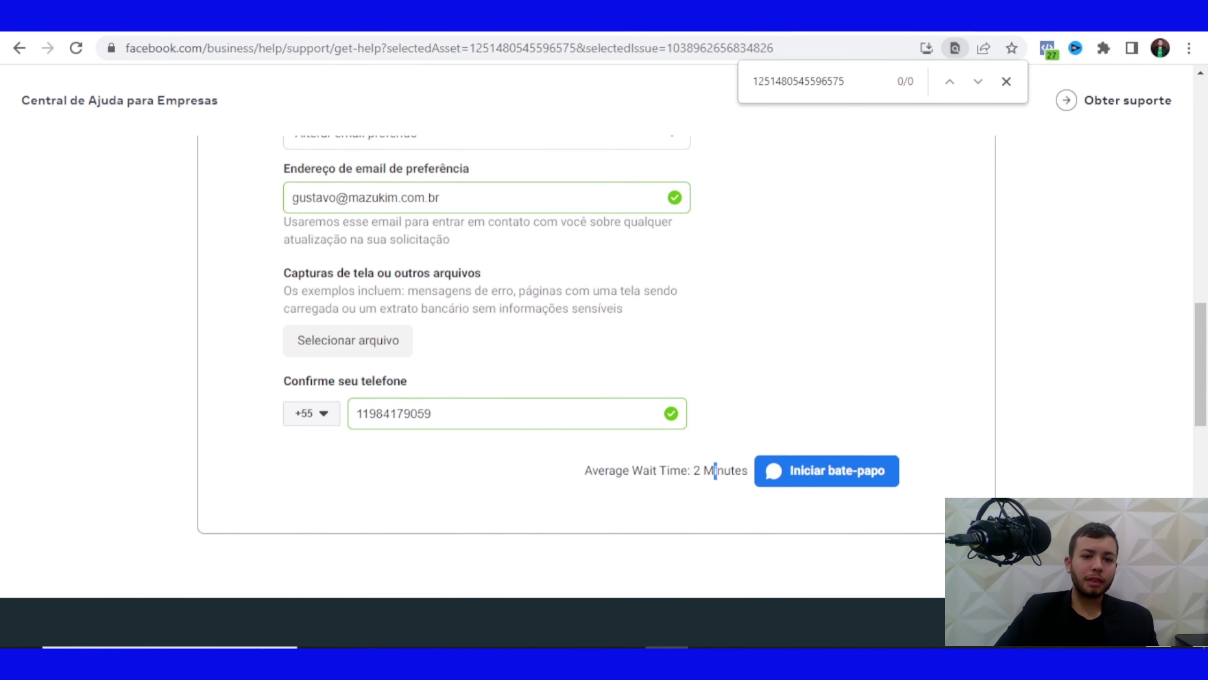
pyautogui.click(676, 14)
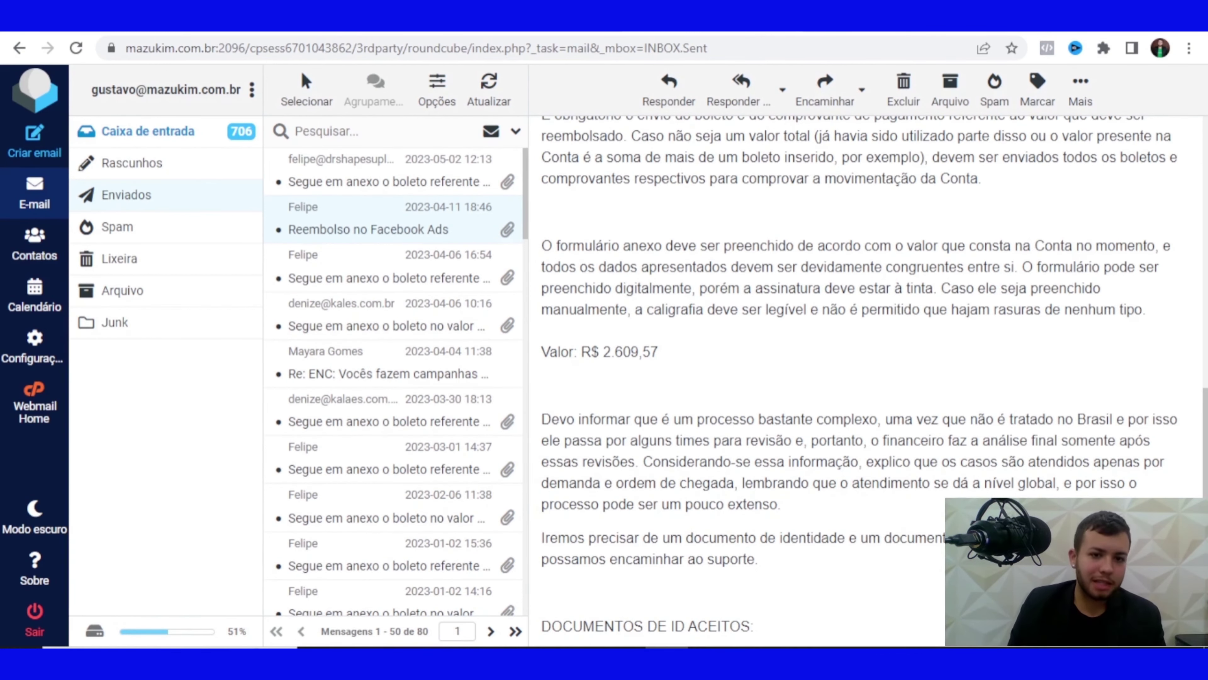
pyautogui.scroll(10, 856, 381)
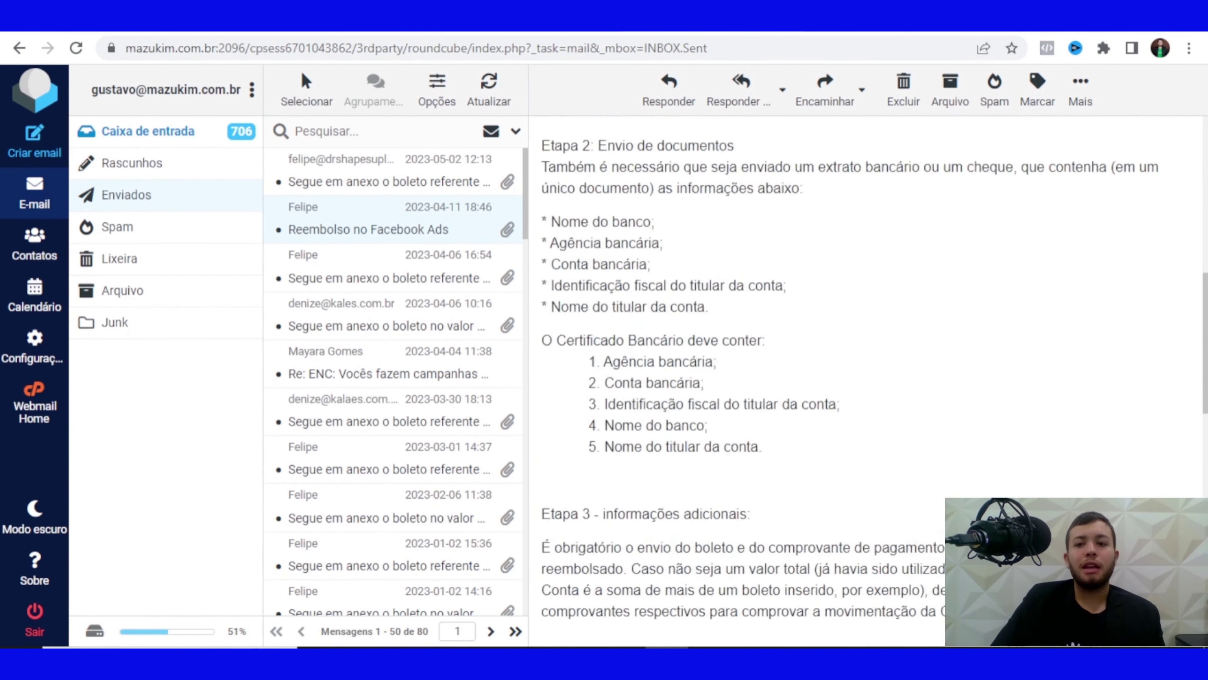
pyautogui.scroll(5, 857, 381)
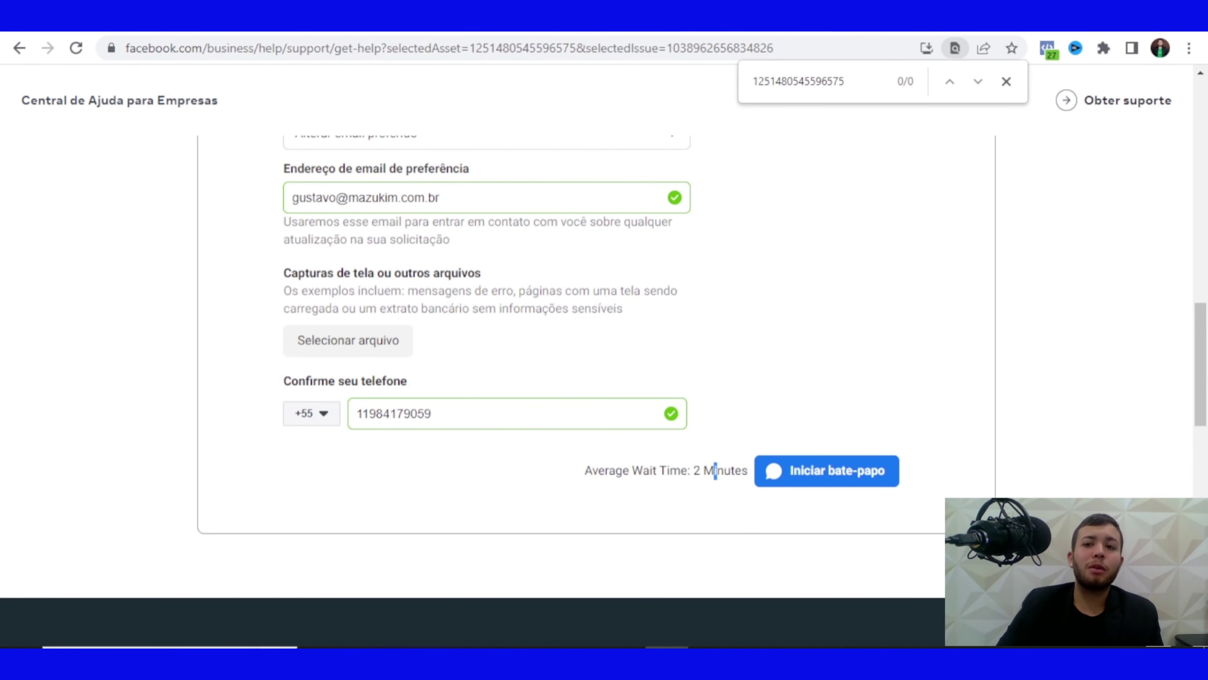
# Close Find and load mazukimplus.com.br in the new Chrome tab
pyautogui.press('Escape')
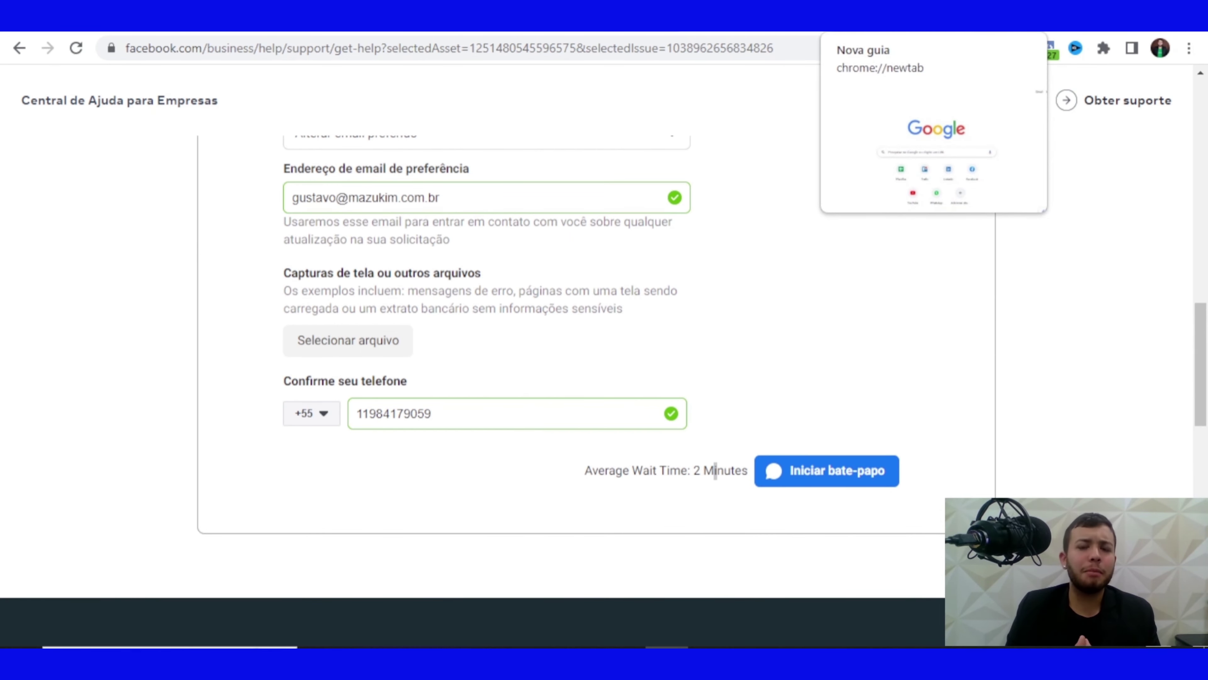
pyautogui.hotkey('ctrl', 'Tab')
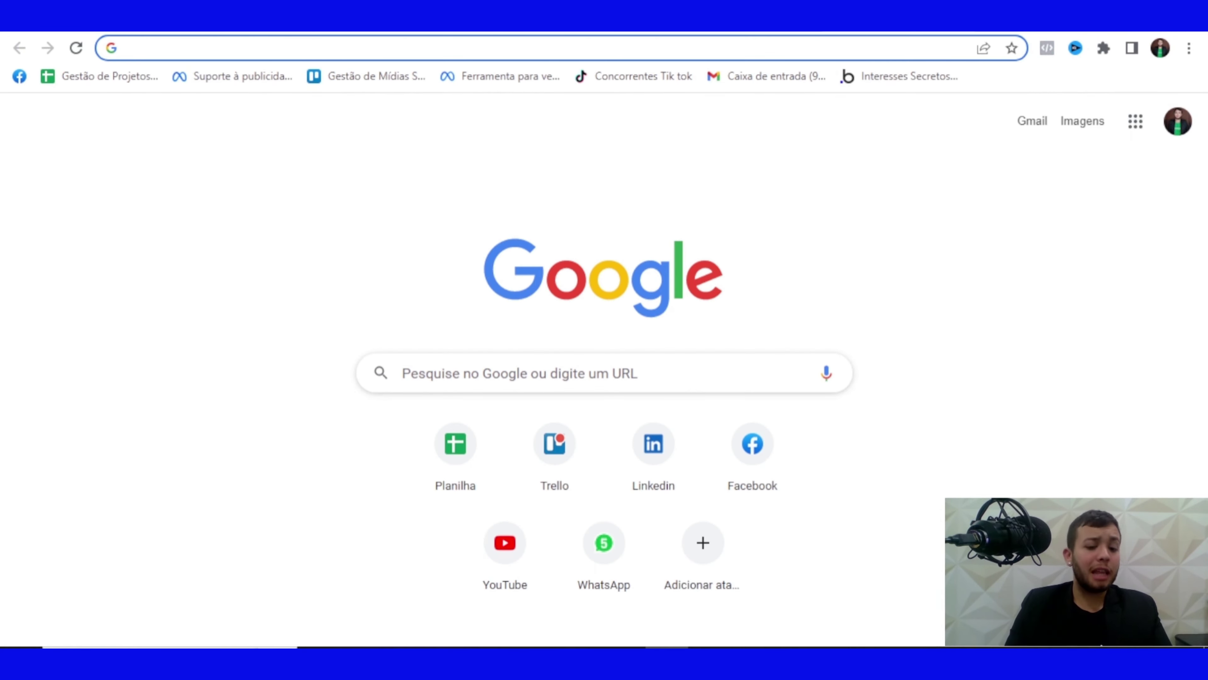
pyautogui.write('mazukimplus')
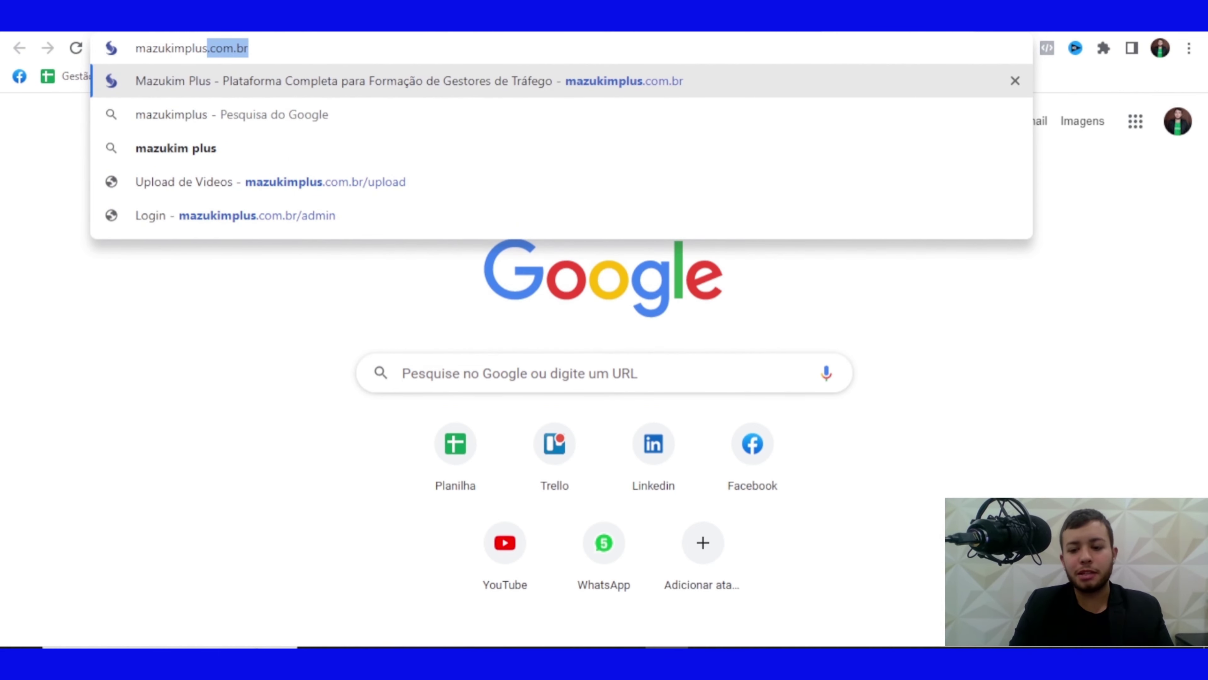
pyautogui.press('Return')
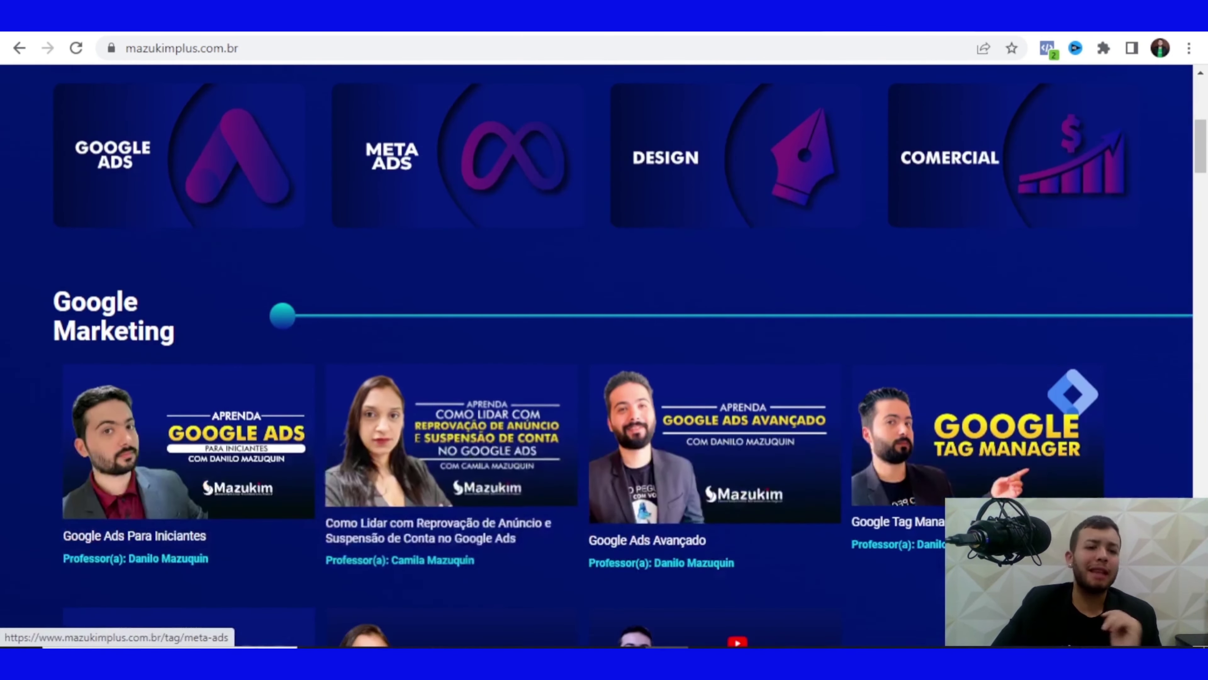
# Open the Meta Ads category, then the Facebook ADS Para Iniciantes course in a new tab
pyautogui.click(457, 157)
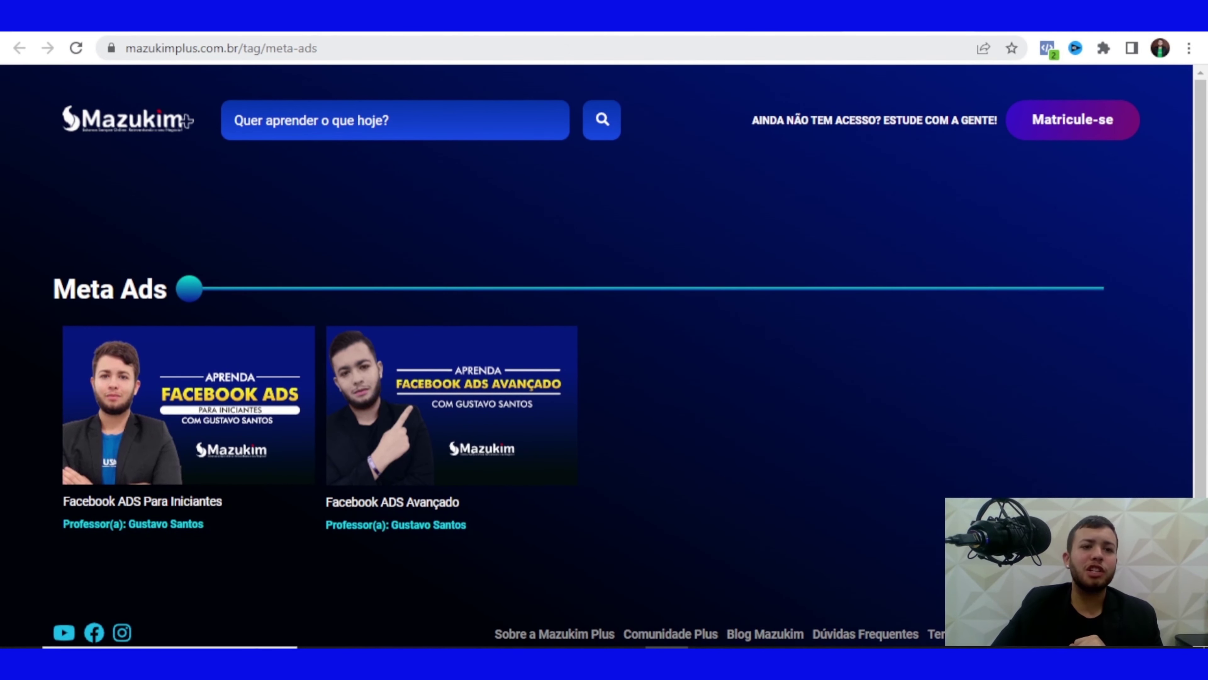
pyautogui.moveTo(188, 405)
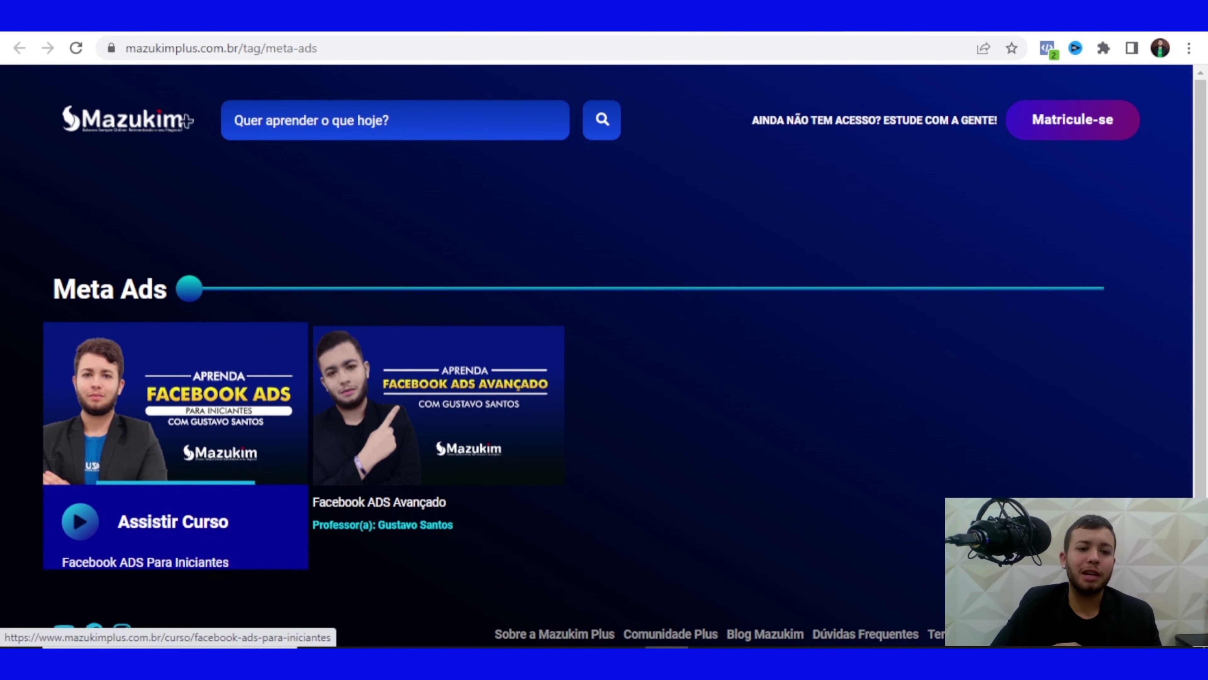
pyautogui.moveTo(438, 404)
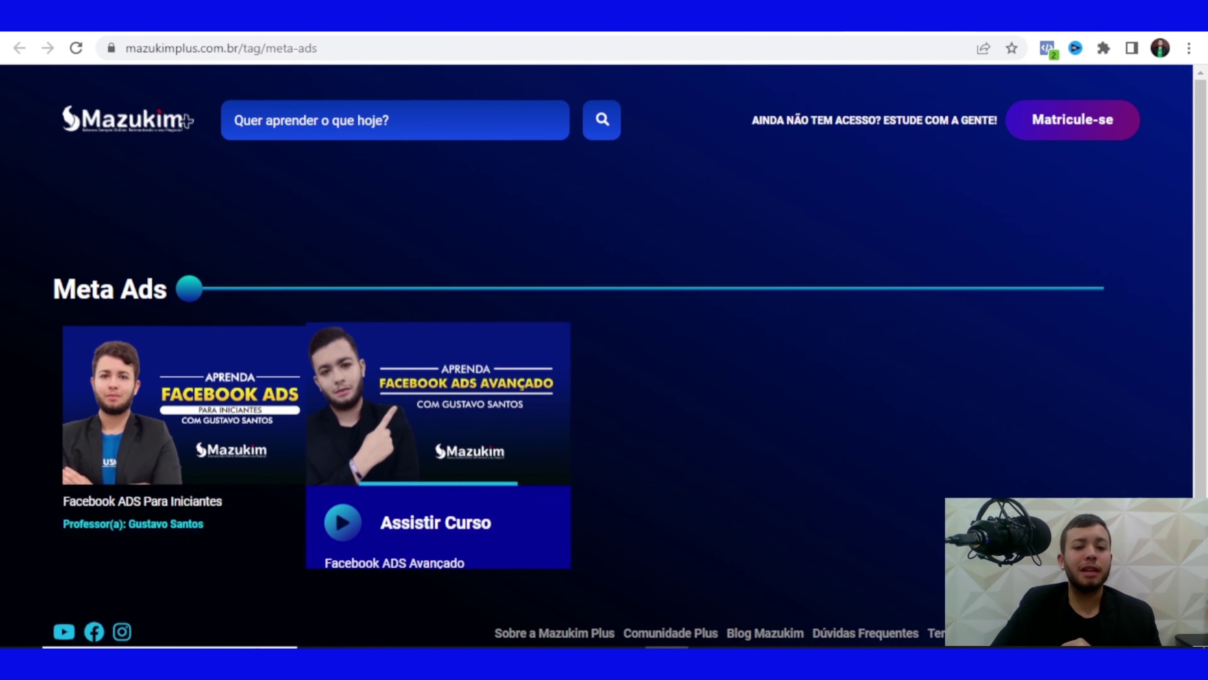
pyautogui.rightClick(215, 457)
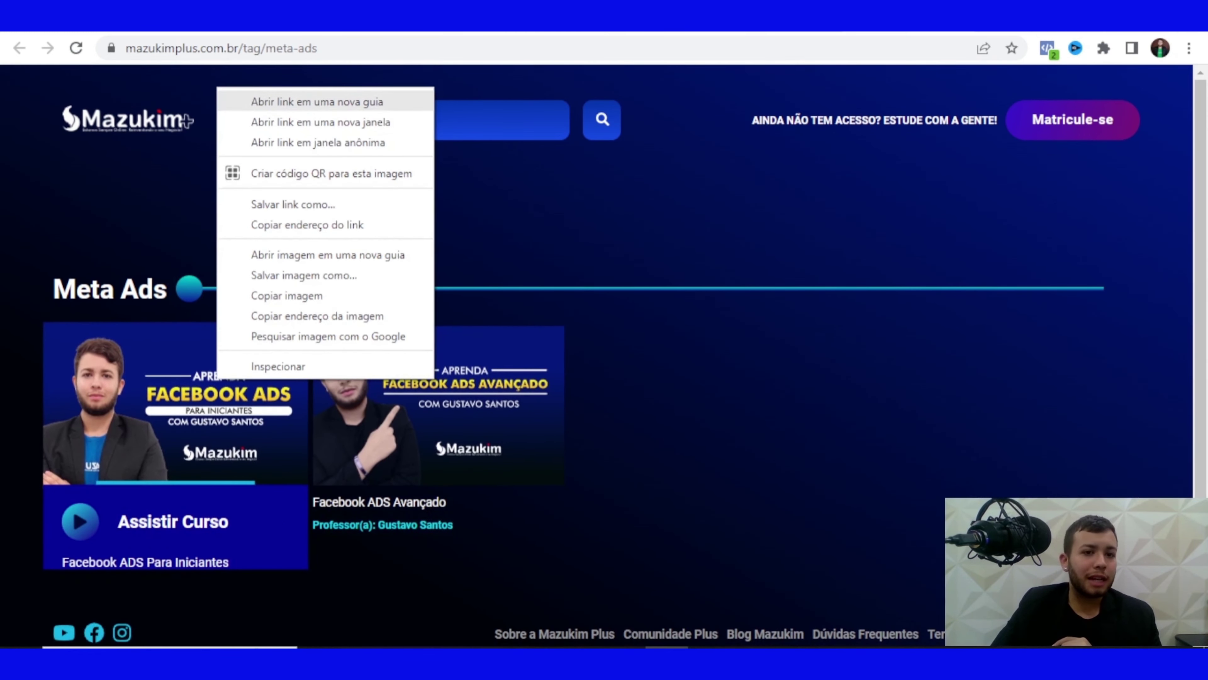
pyautogui.click(286, 100)
pyautogui.hotkey('ctrl', 'Tab')
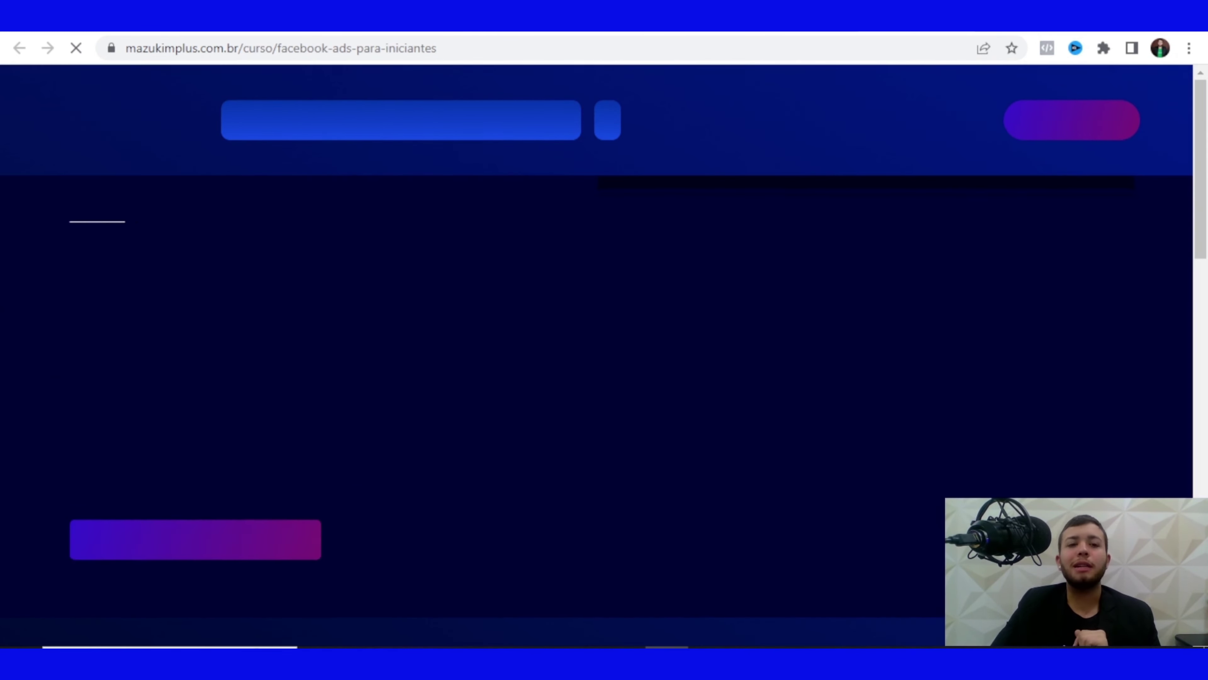
# Scroll the course syllabus and highlight lessons Aula 2 through Aula 13
pyautogui.scroll(-5, 595, 357)
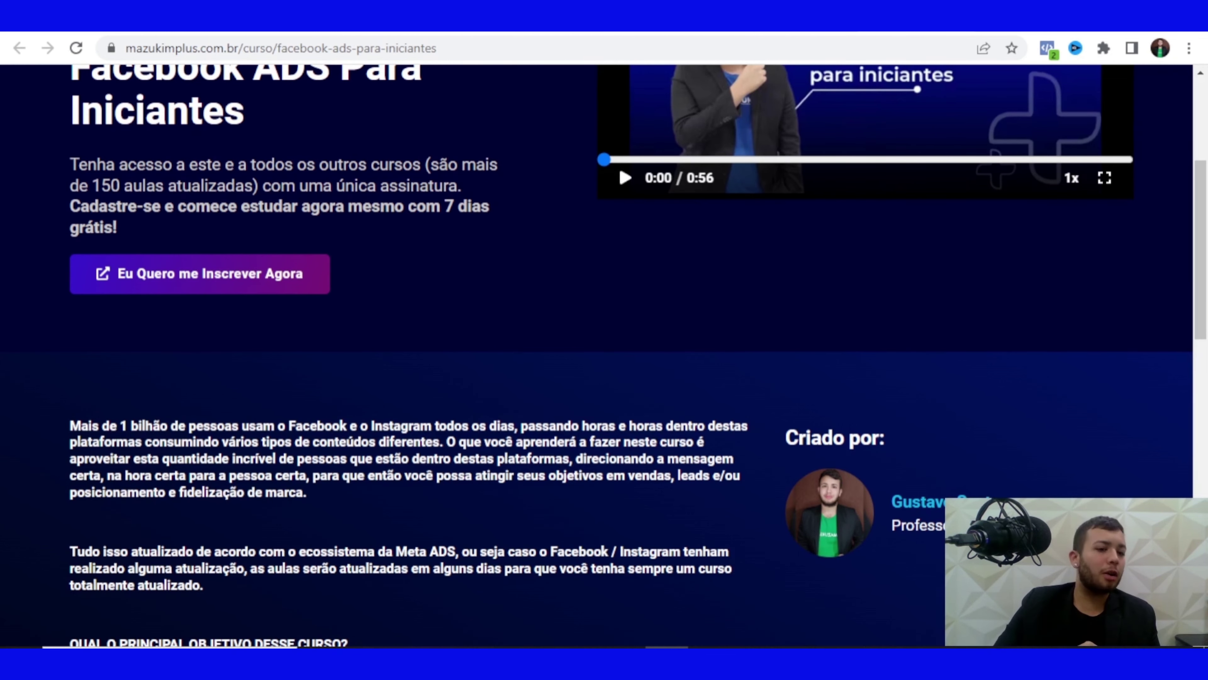
pyautogui.scroll(-15, 630, 355)
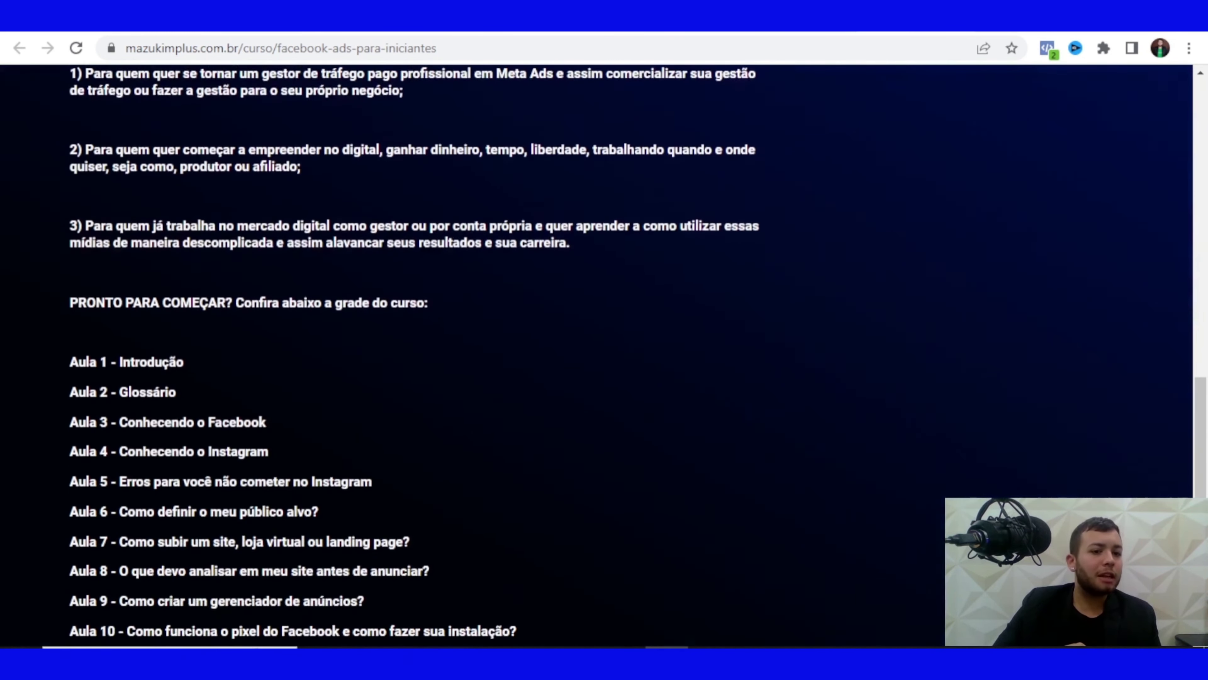
pyautogui.scroll(-4, 630, 355)
pyautogui.moveTo(69, 214); pyautogui.dragTo(535, 543)
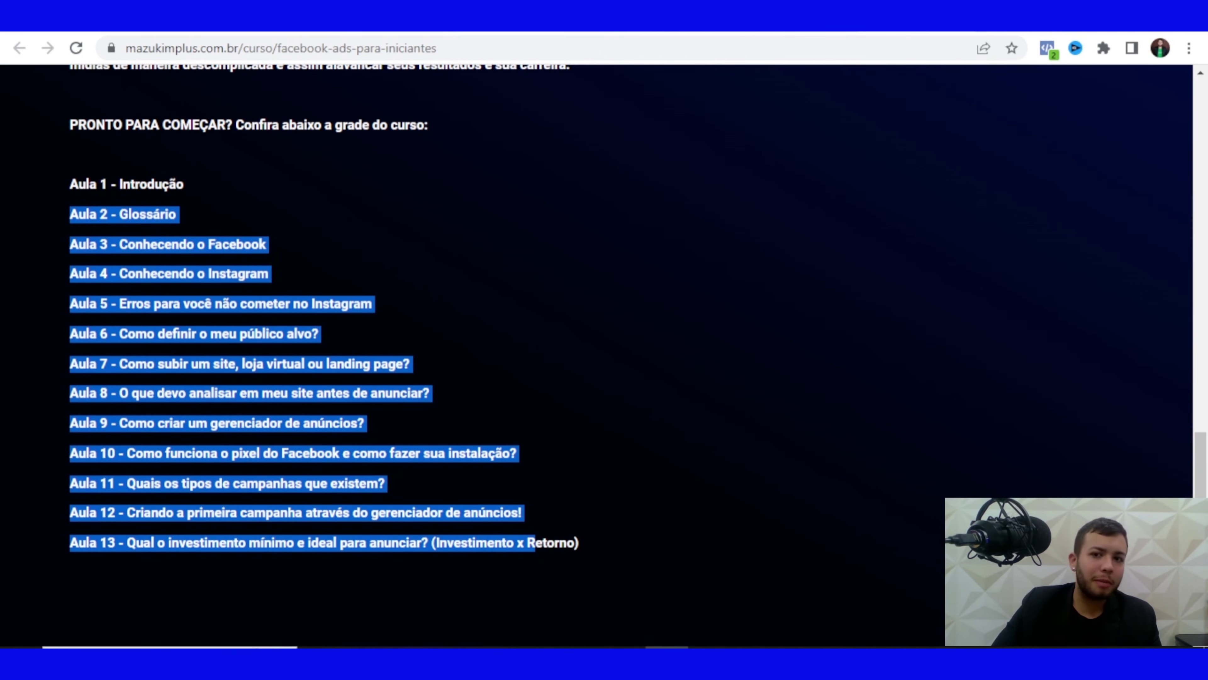
pyautogui.scroll(20, 630, 355)
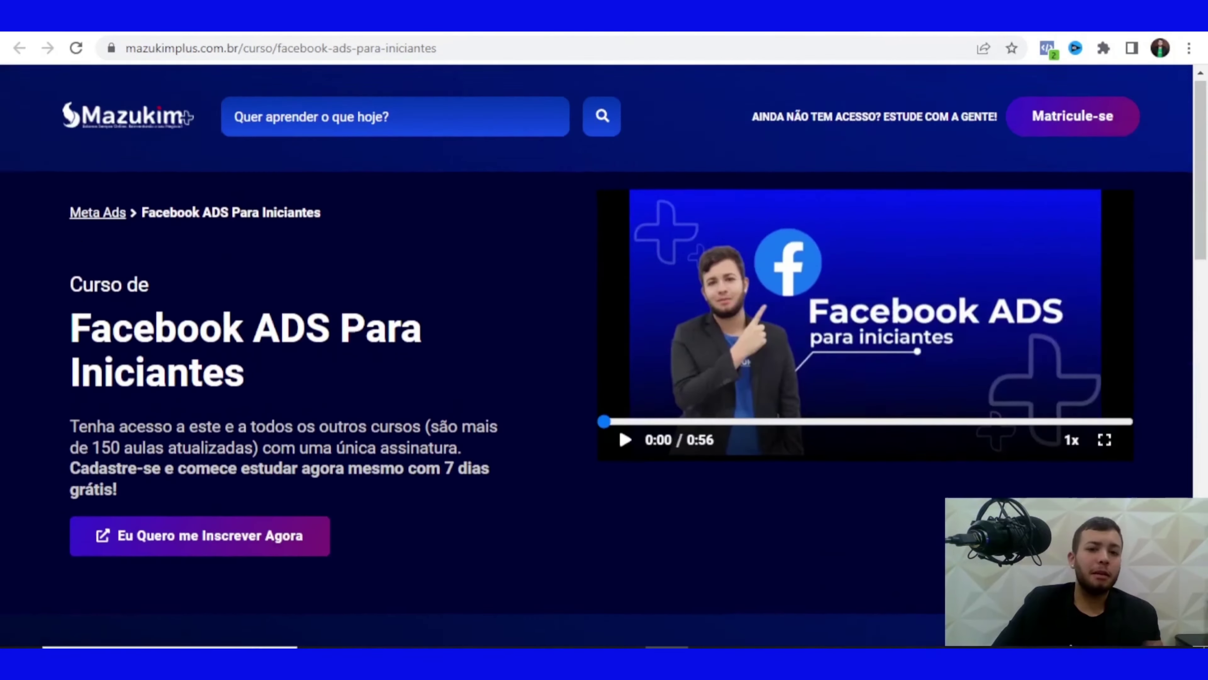